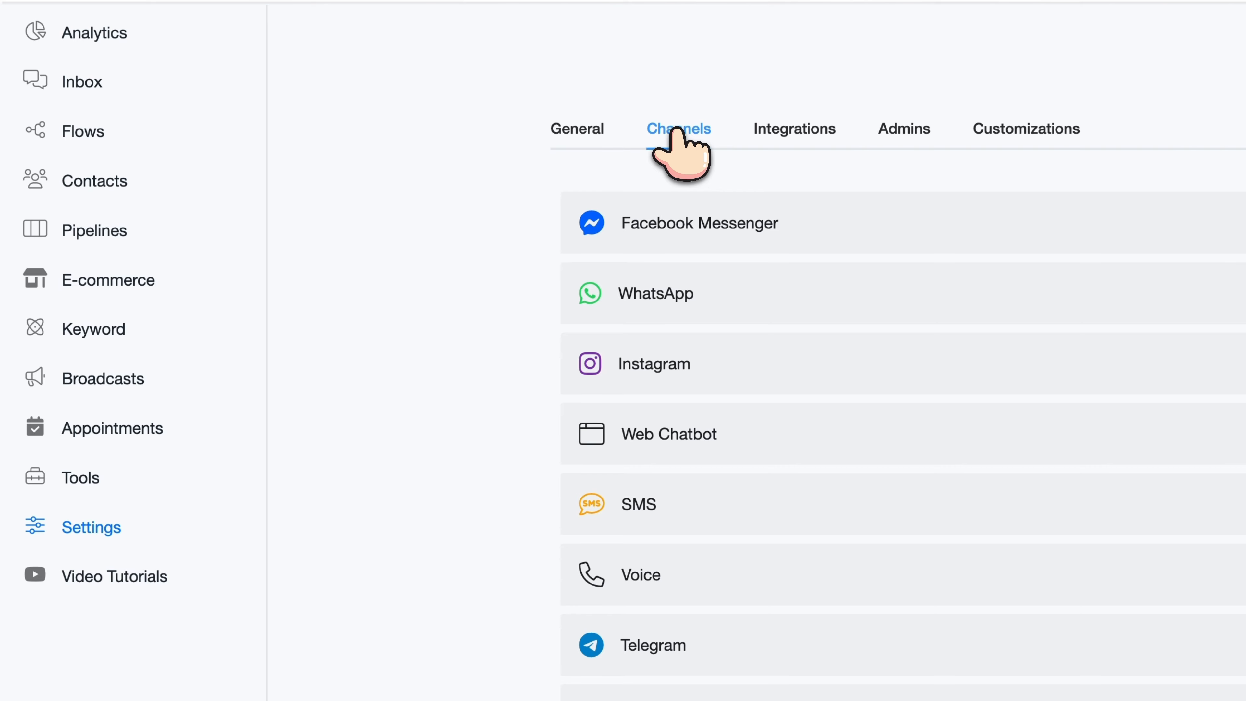
Connect the Chatbot Demo Instagram account to DoubleTick by reconnecting through Meta
click(659, 387)
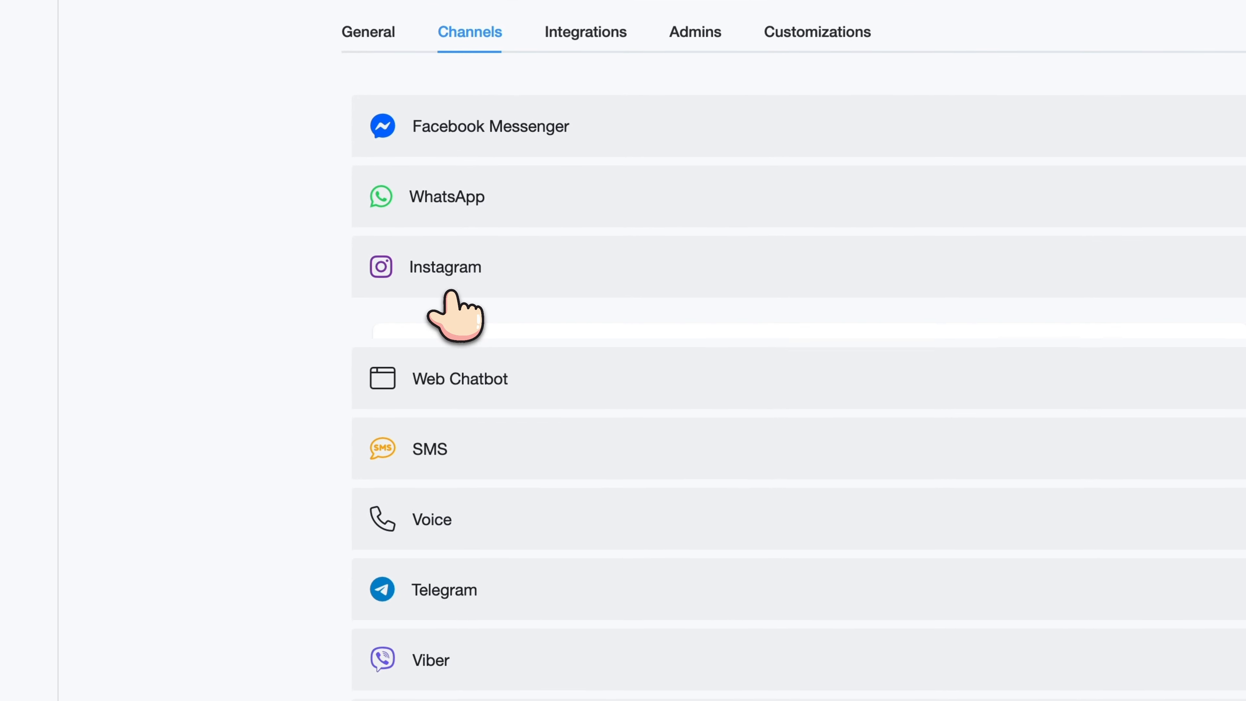
click(745, 368)
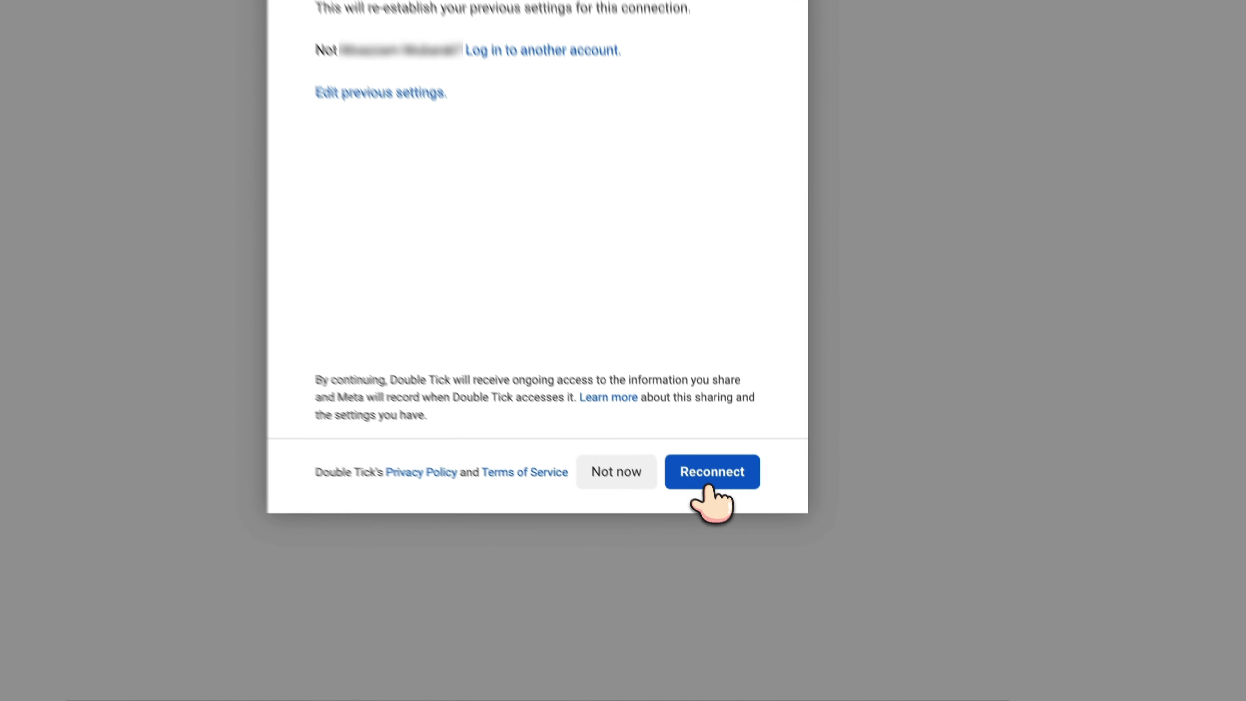
click(709, 486)
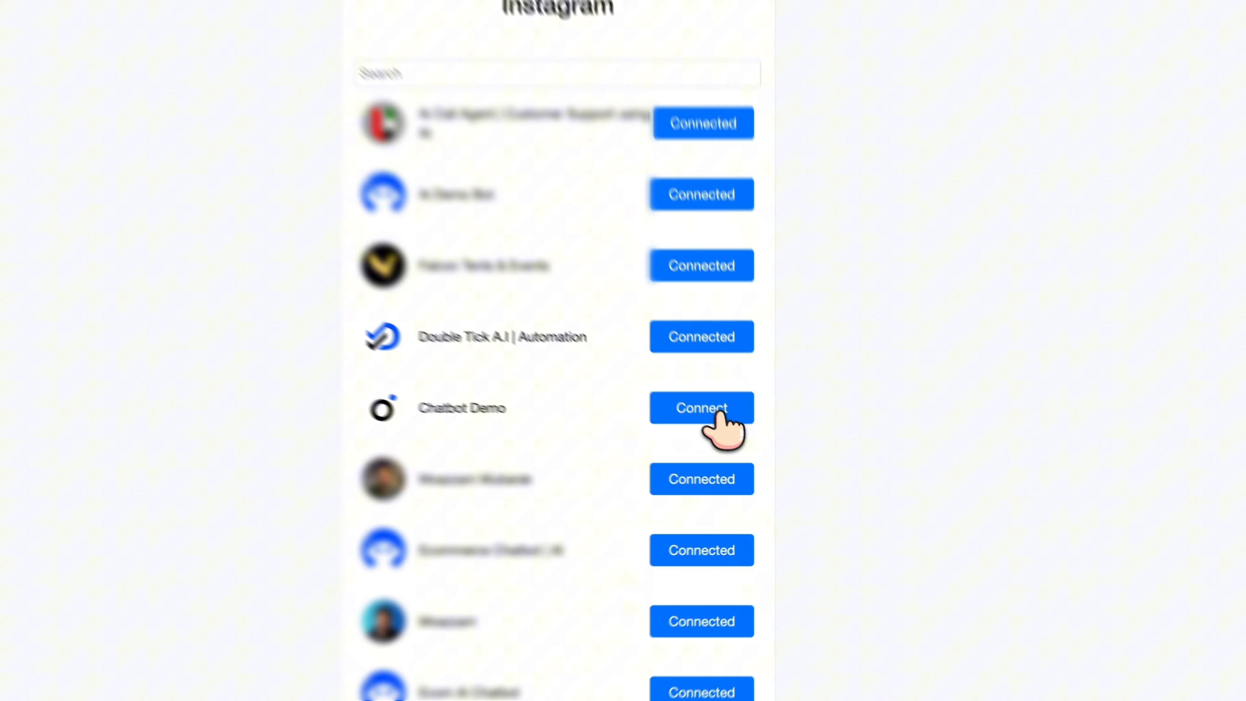
click(701, 407)
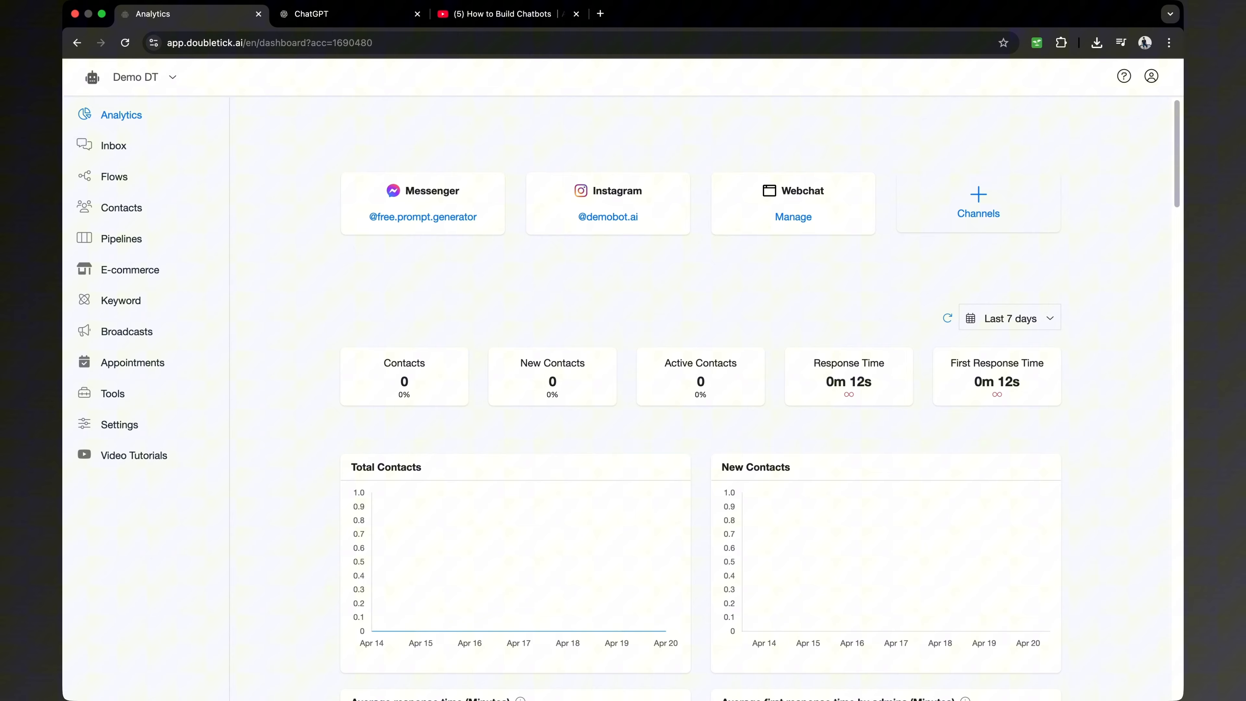
click(456, 20)
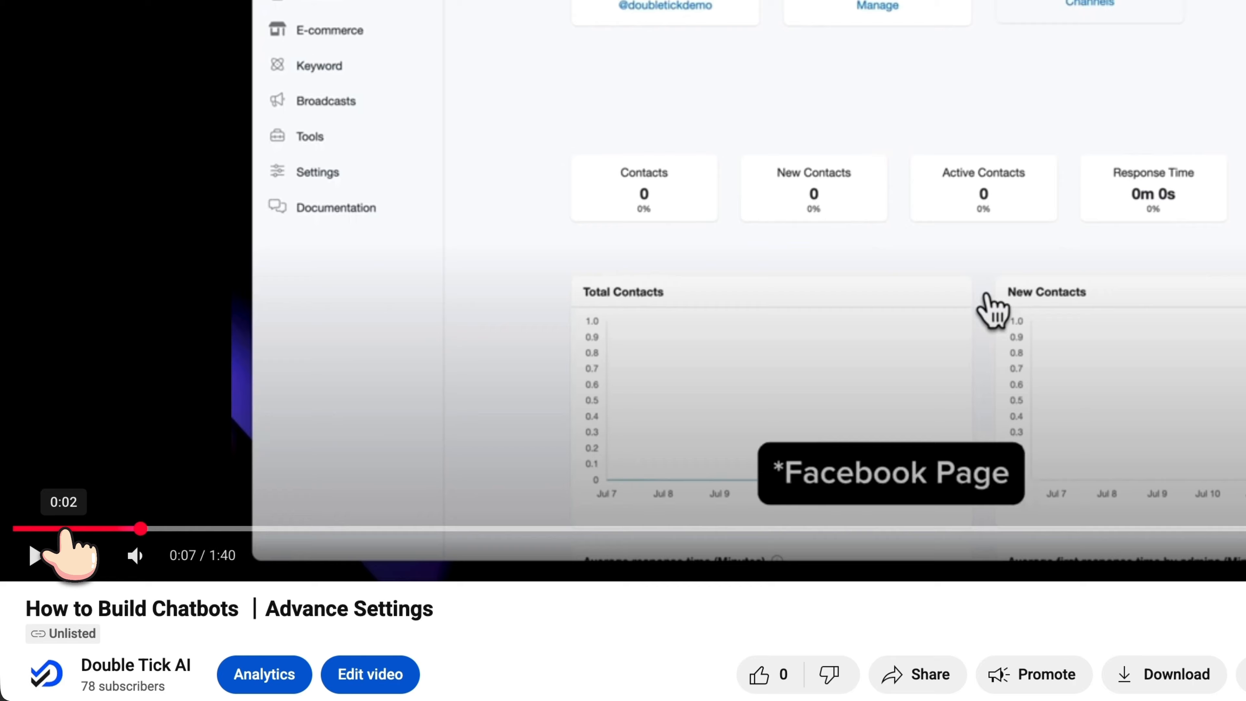
click(50, 581)
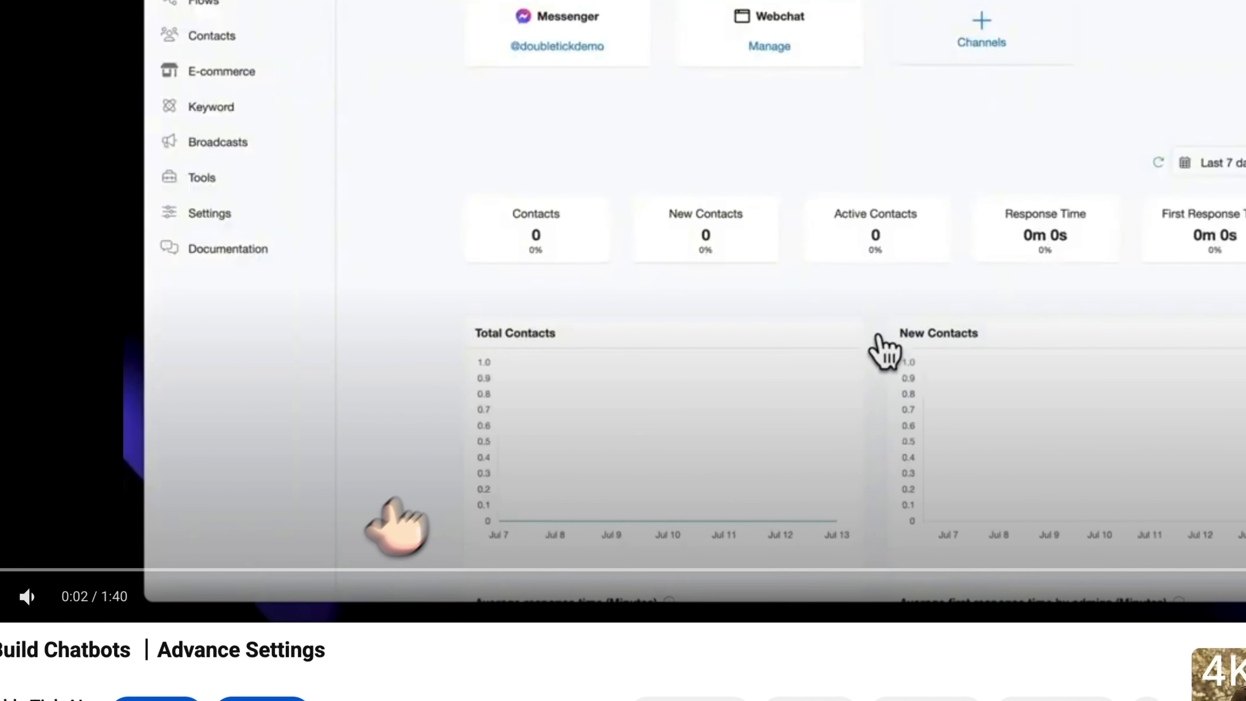
click(308, 548)
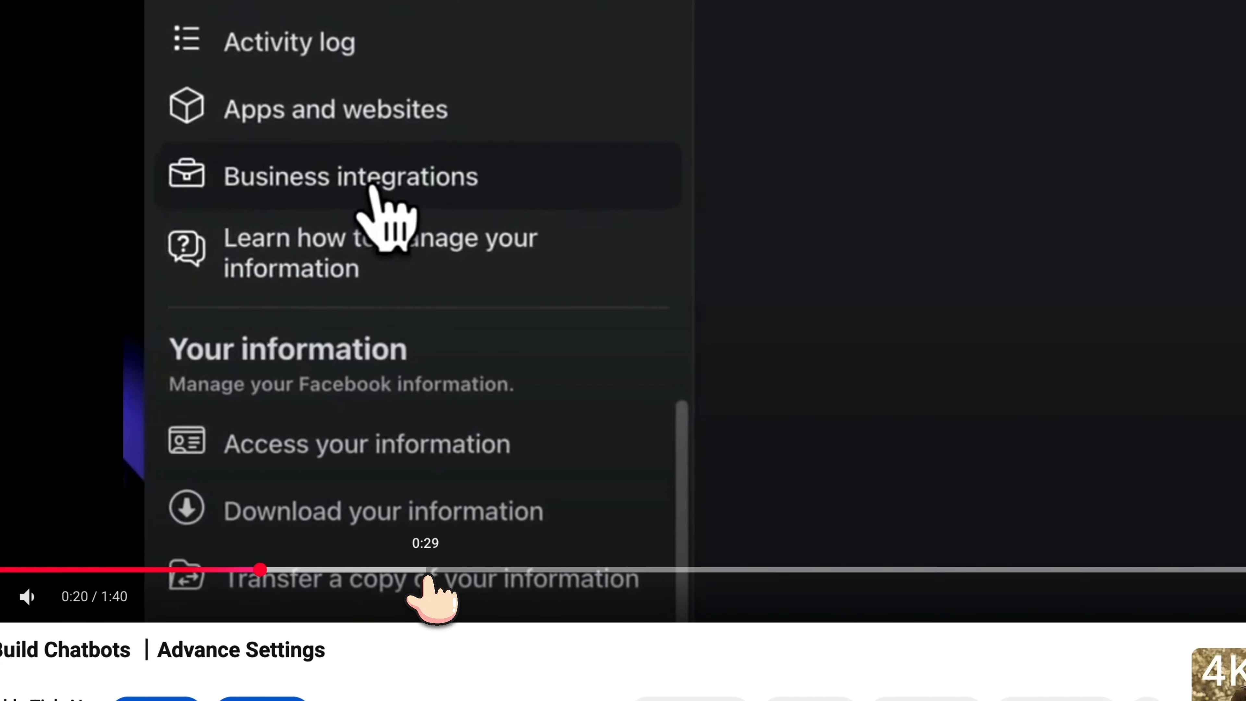
click(430, 570)
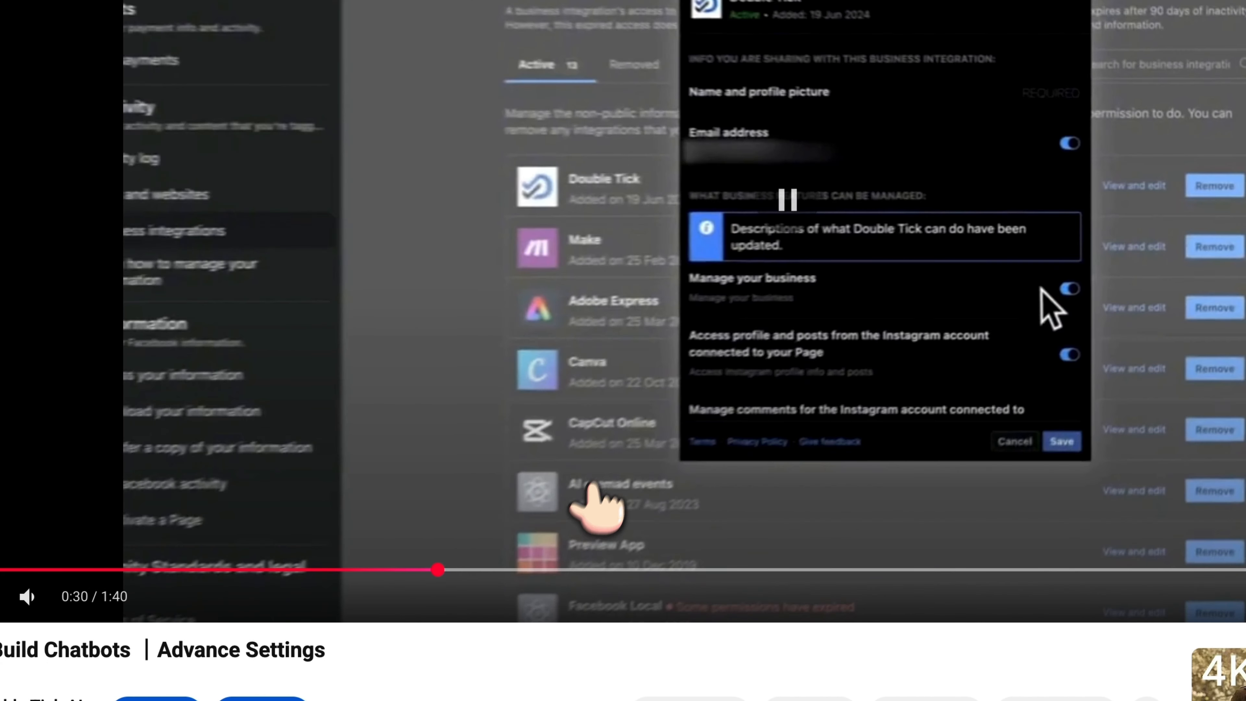
click(590, 571)
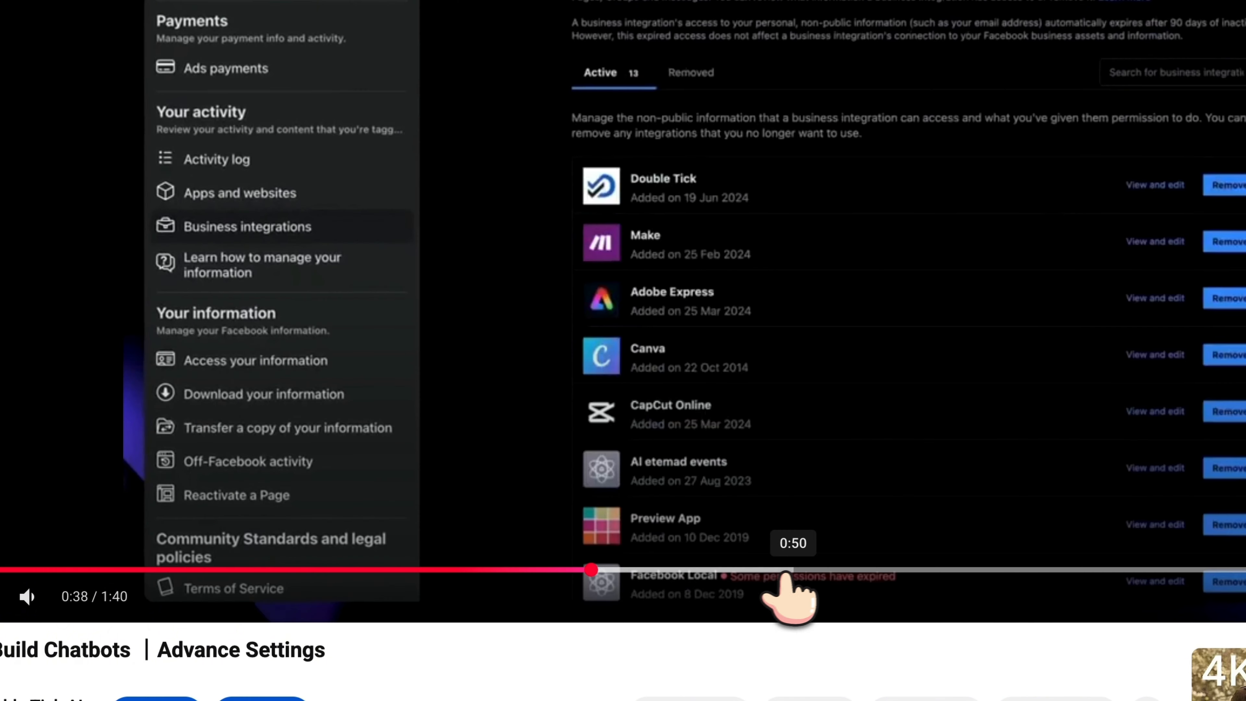
click(793, 570)
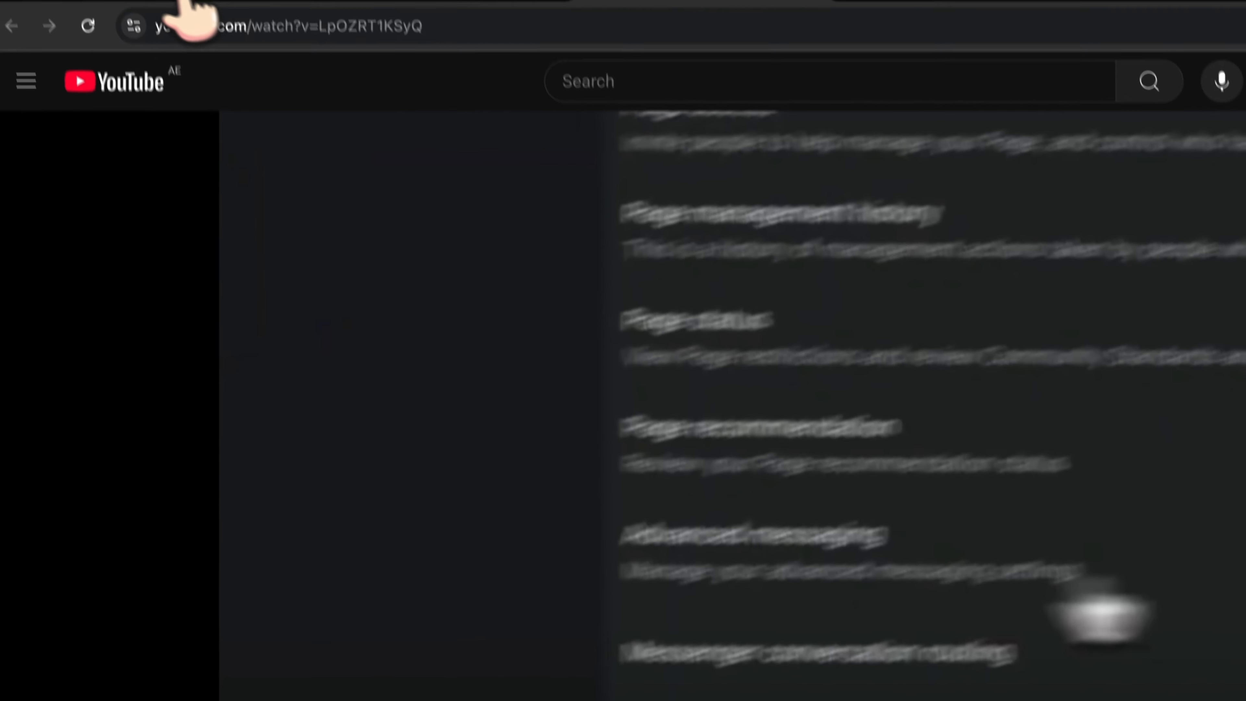
click(169, 15)
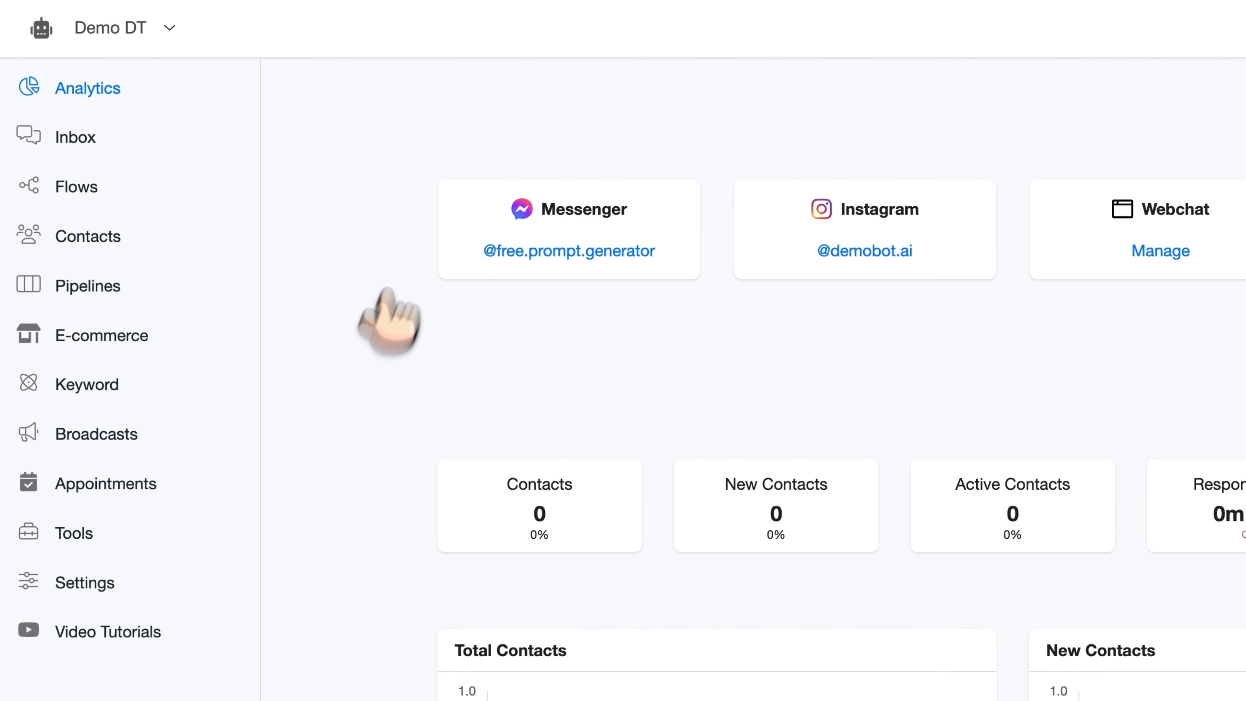
Open Settings > Integrations and expand the OpenAI ChatGPT integration details
click(91, 578)
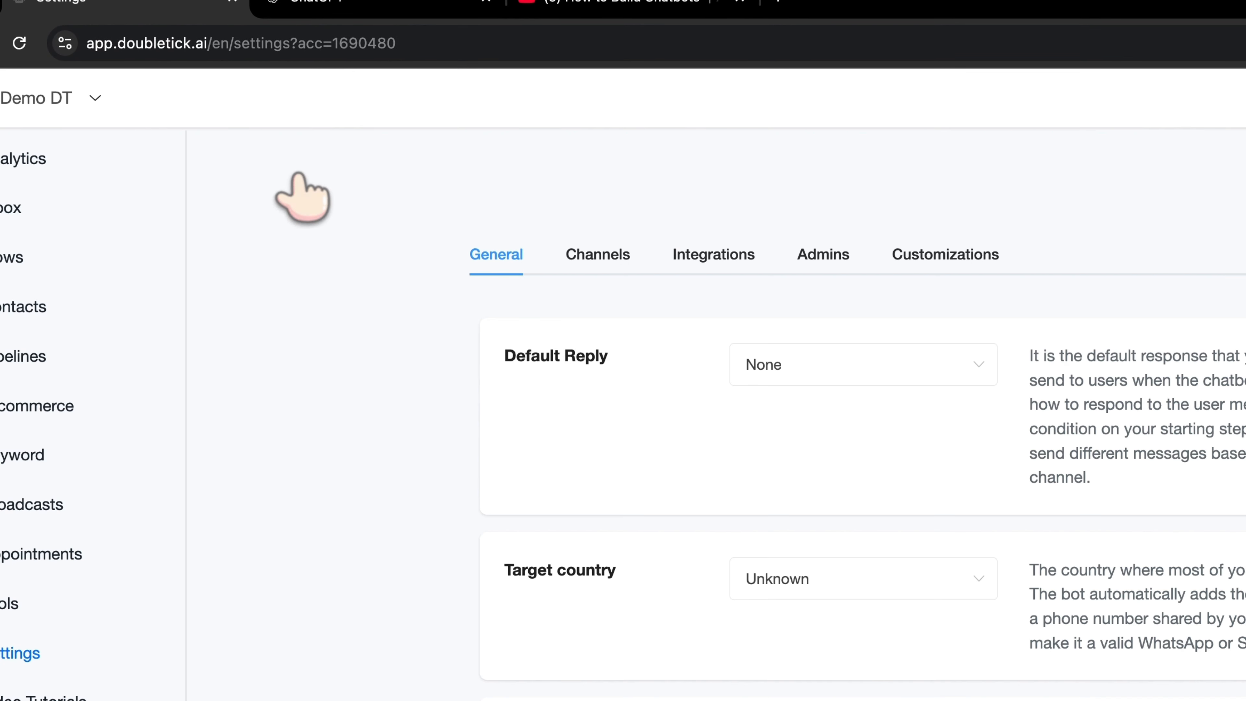
click(711, 265)
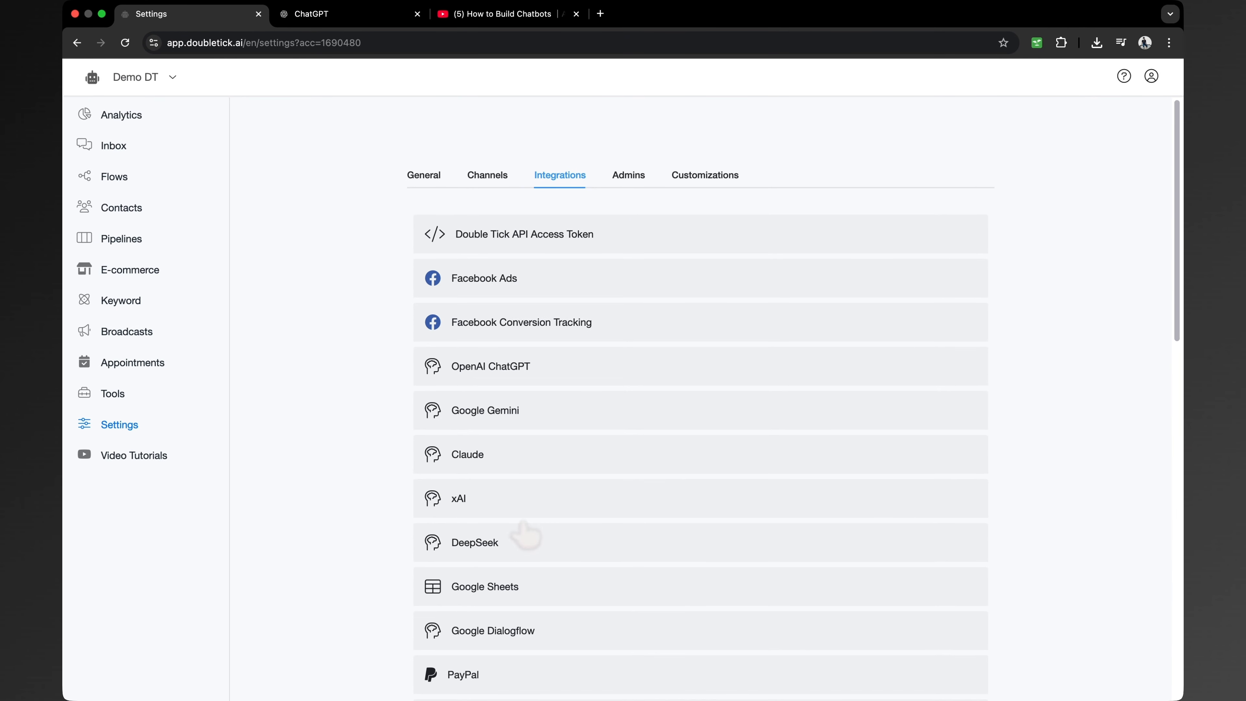
click(490, 367)
scroll(491, 366, down, 4)
Dictate a ChatGPT prompt asking for a real estate company knowledge base with FAQs to train AI Better
click(330, 15)
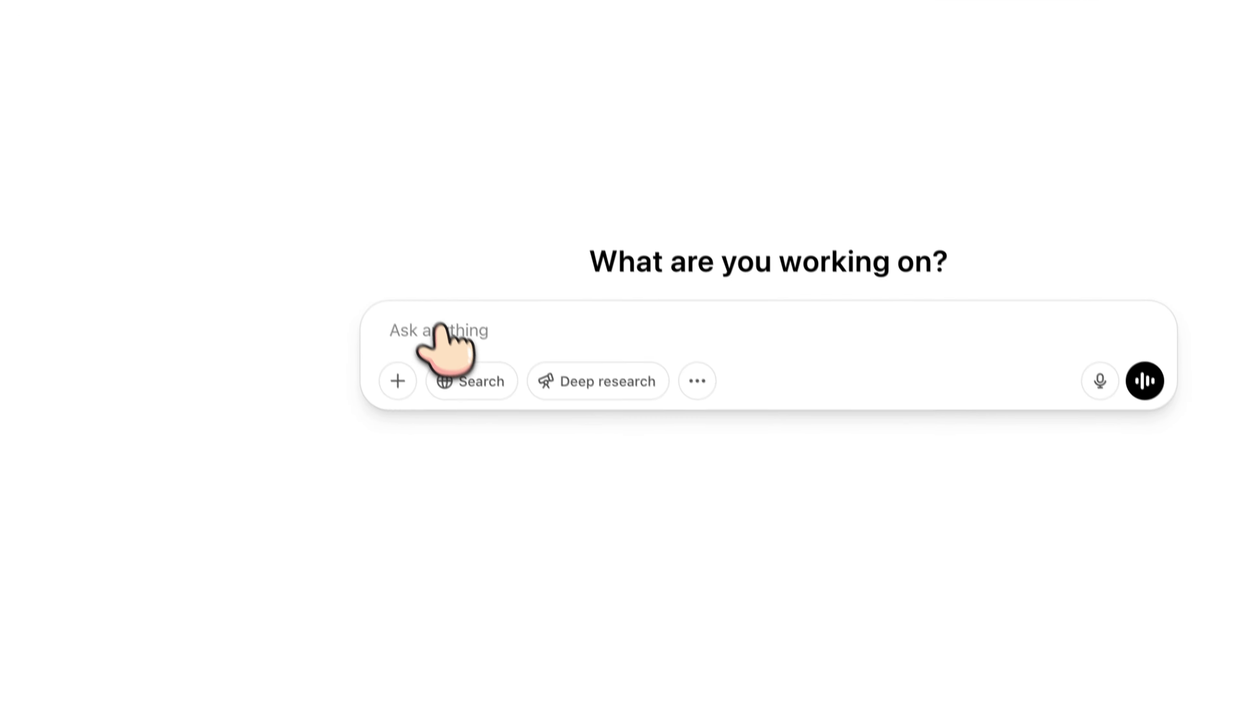
key(F5)
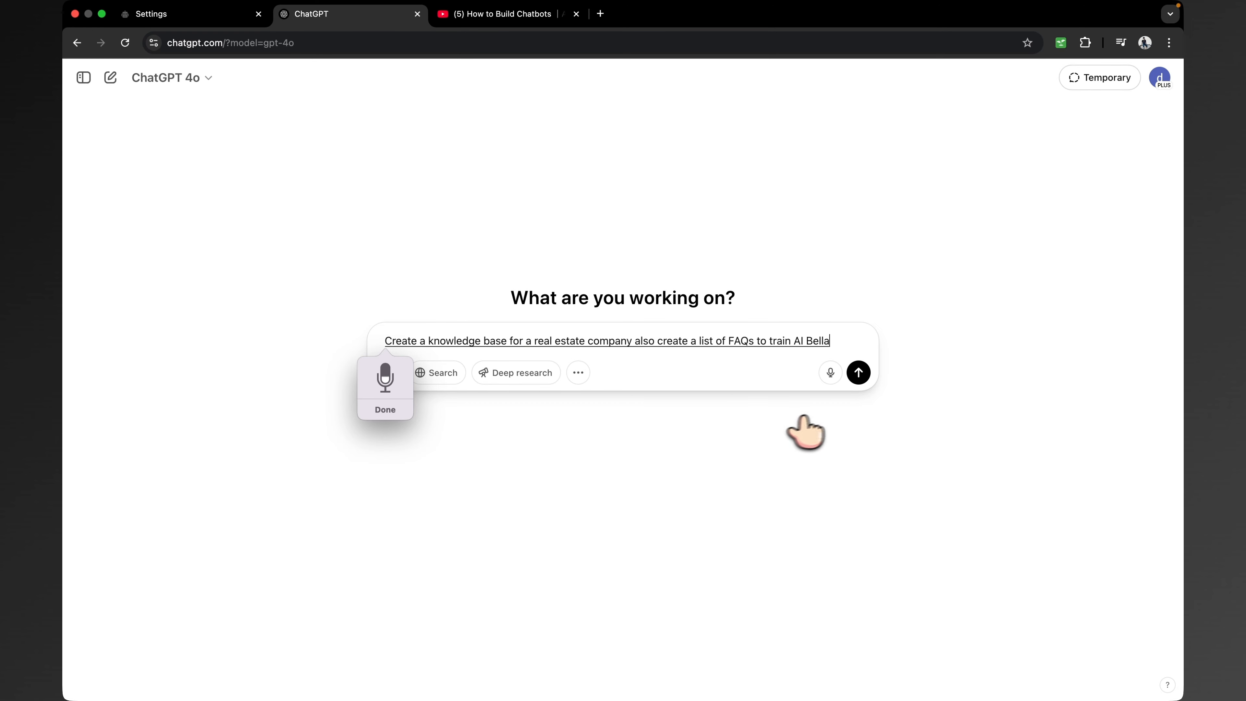
key(F5)
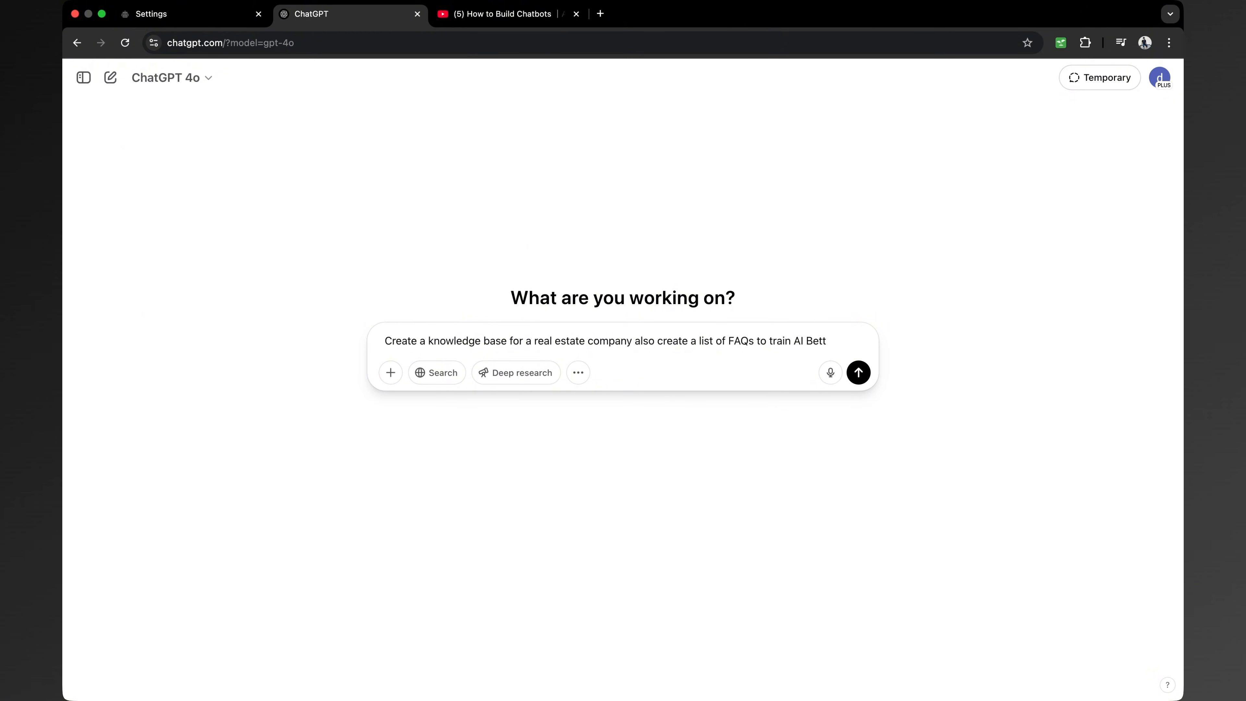
text(er)
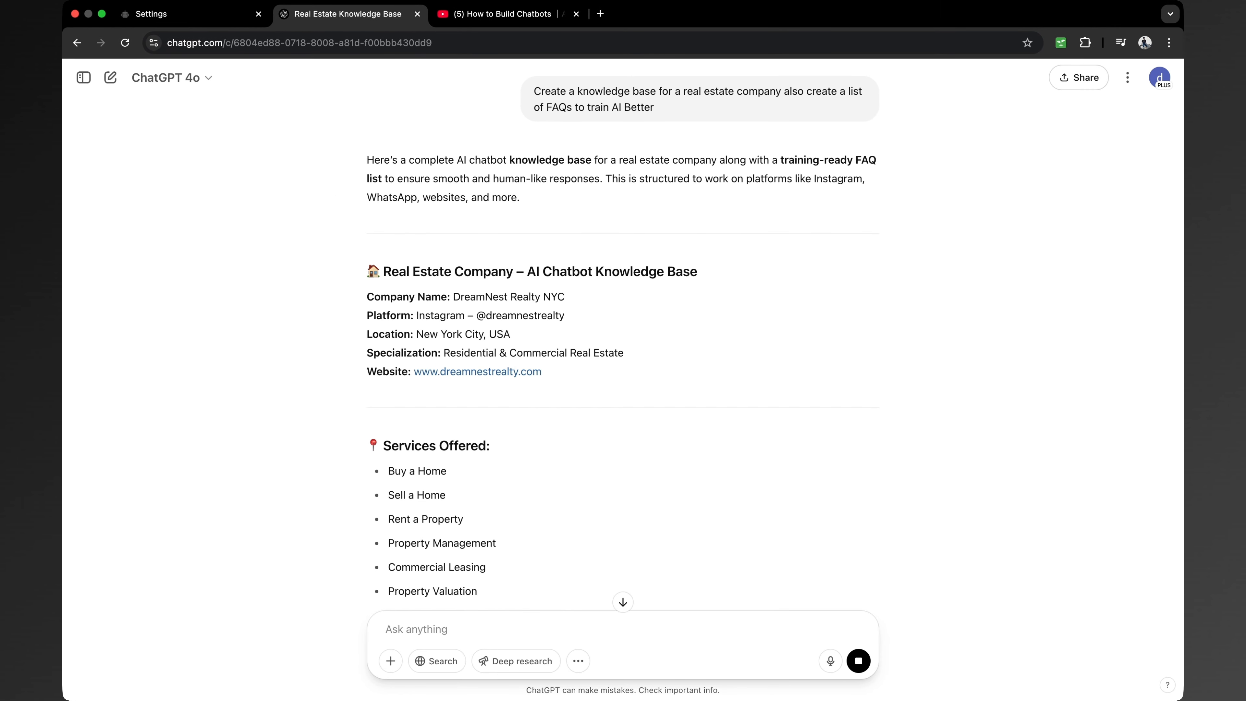
Review the 20-question FAQ reply and select all of it for copying
scroll(542, 356, down, 6)
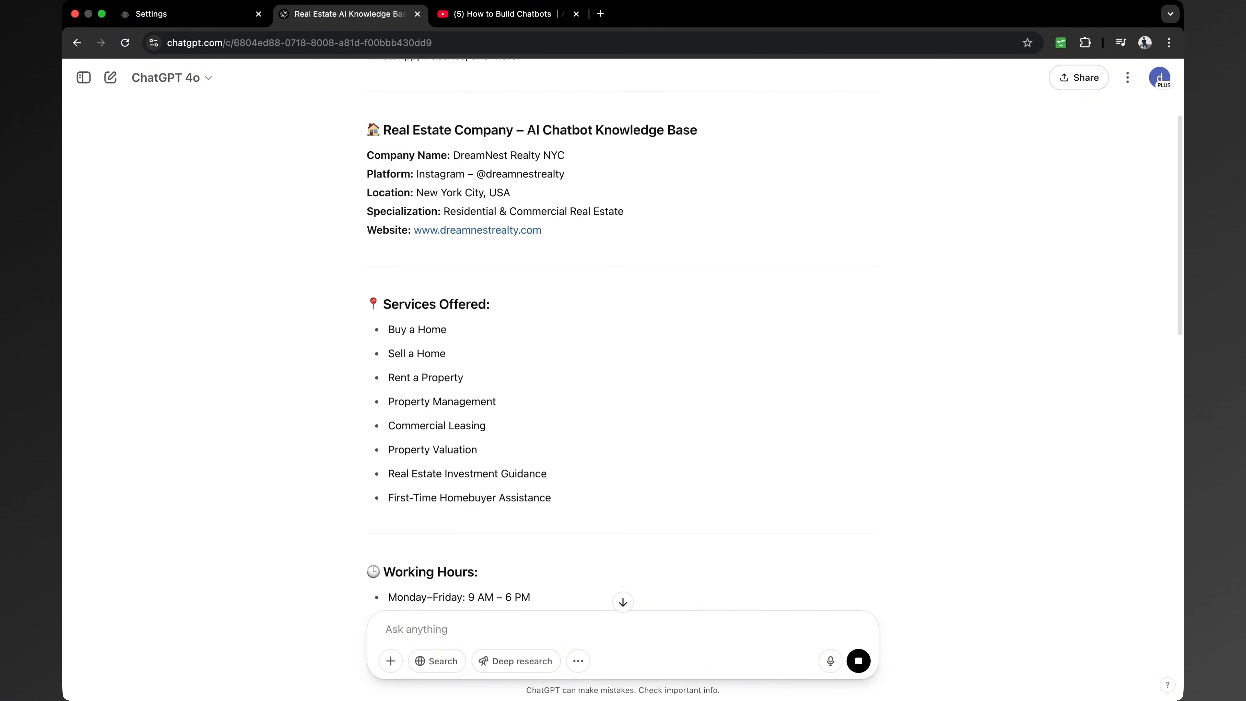
scroll(542, 356, up, 3)
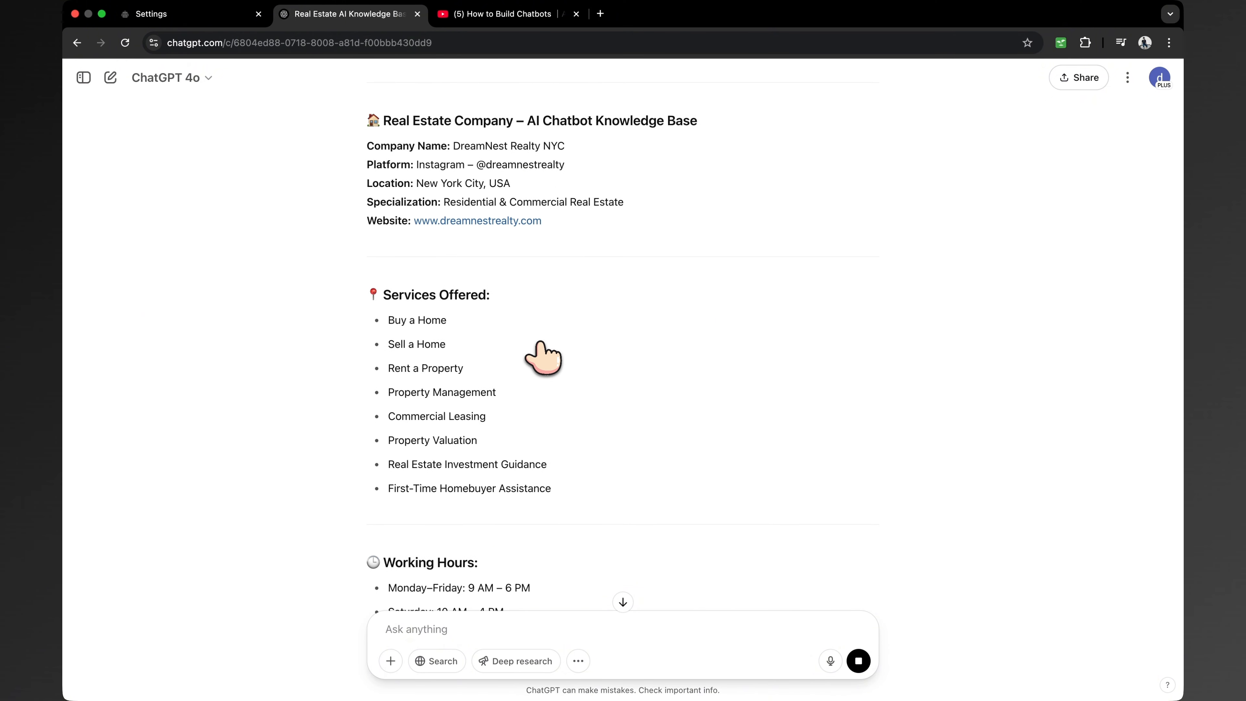
scroll(542, 355, down, 7)
scroll(542, 356, down, 17)
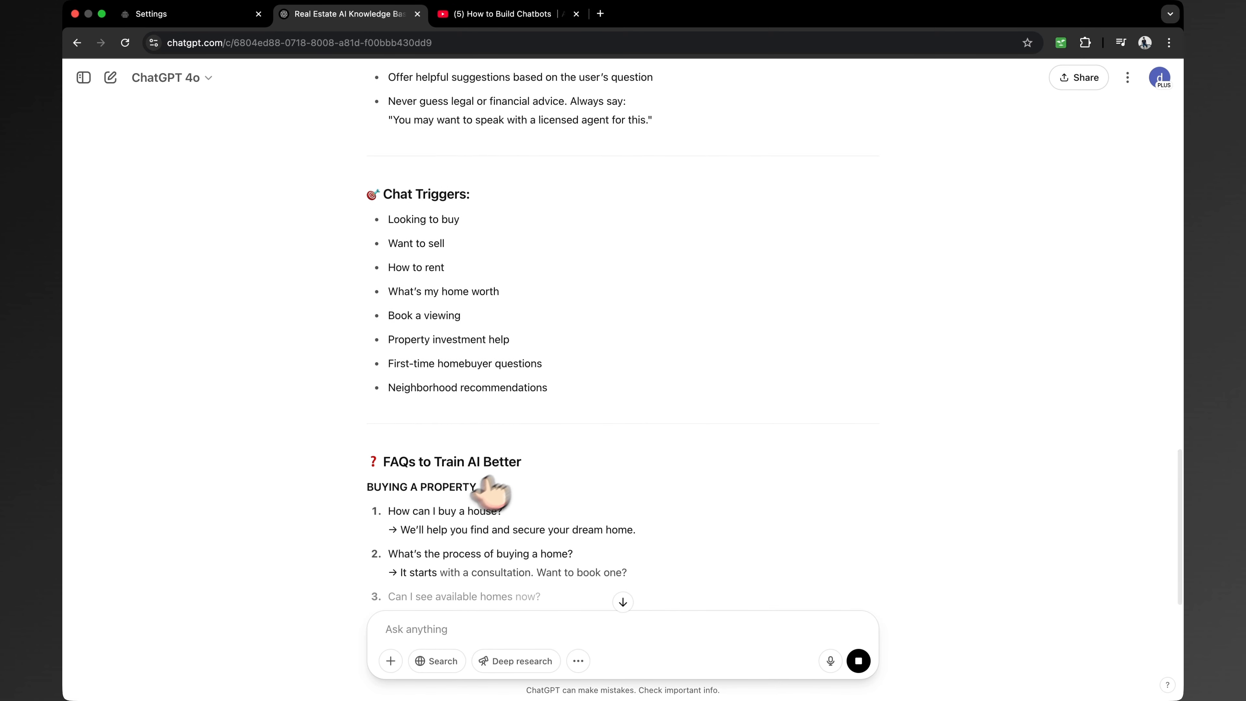
scroll(462, 479, down, 3)
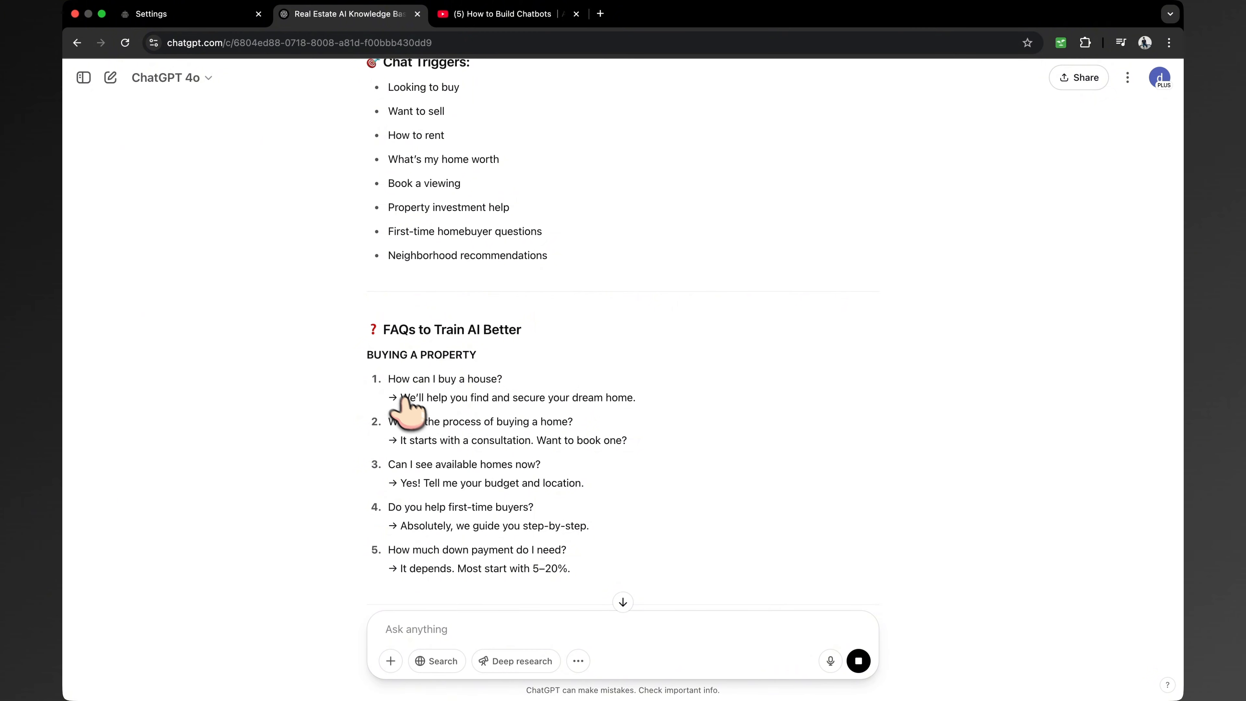
drag(387, 379, 491, 379)
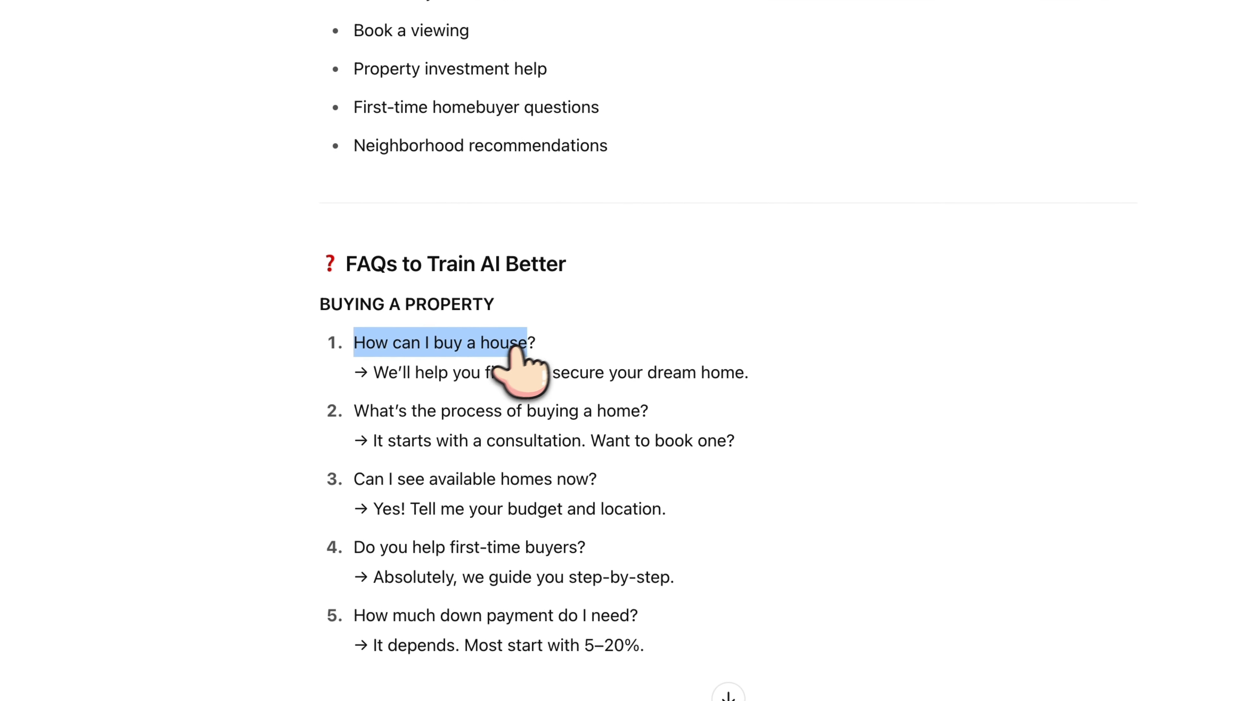
drag(375, 372, 673, 378)
scroll(681, 386, down, 10)
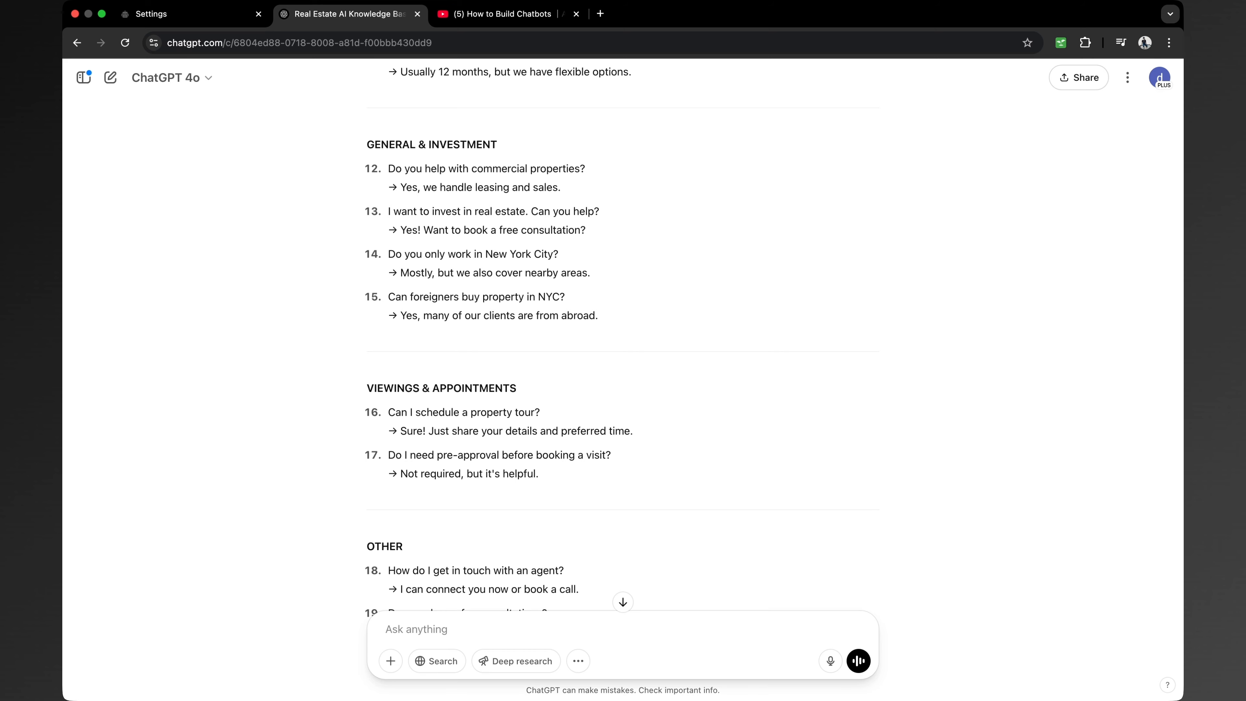
scroll(436, 318, up, 8)
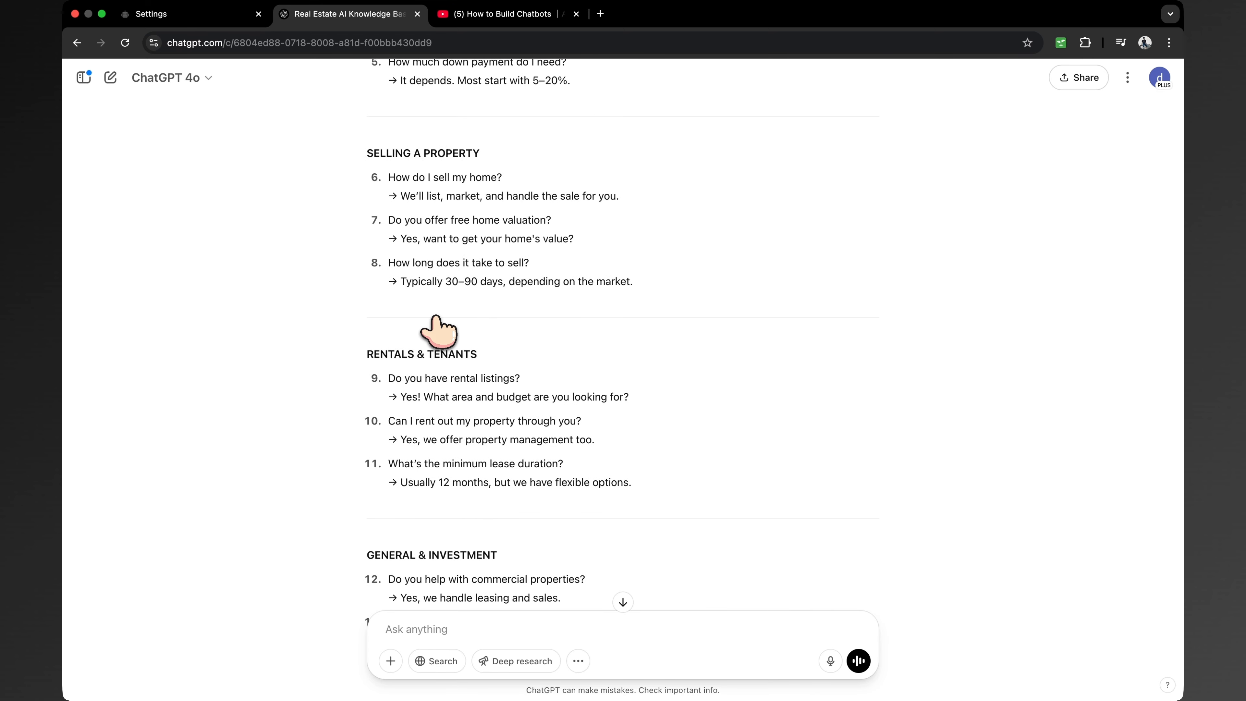
scroll(436, 316, up, 10)
drag(367, 147, 728, 320)
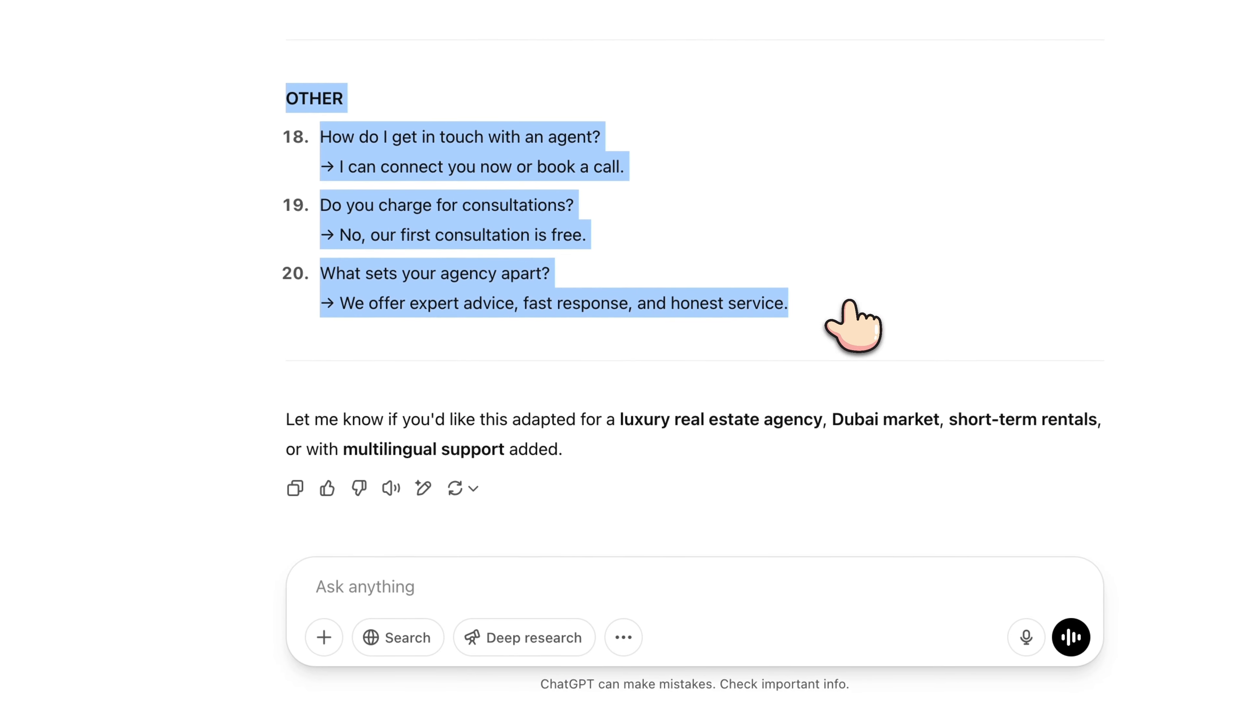
right_click(501, 293)
Replace the OpenAI business information prompt with the copied FAQ knowledge base and confirm
click(549, 341)
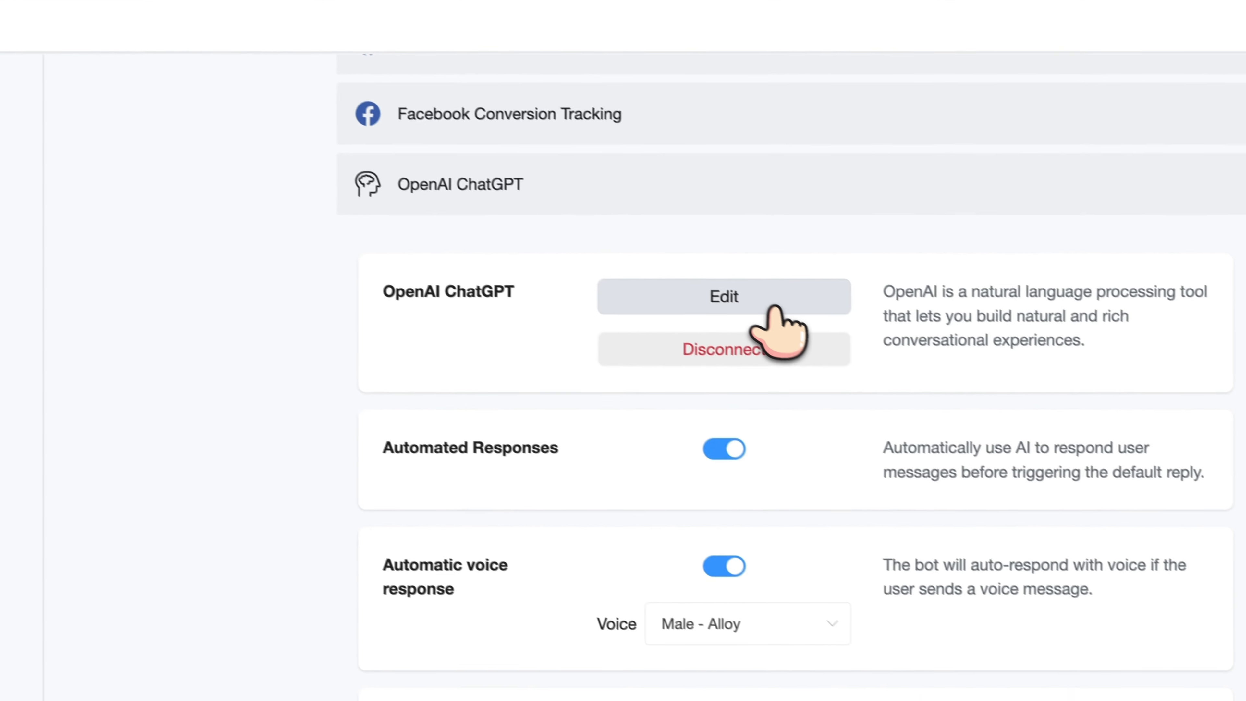
click(775, 307)
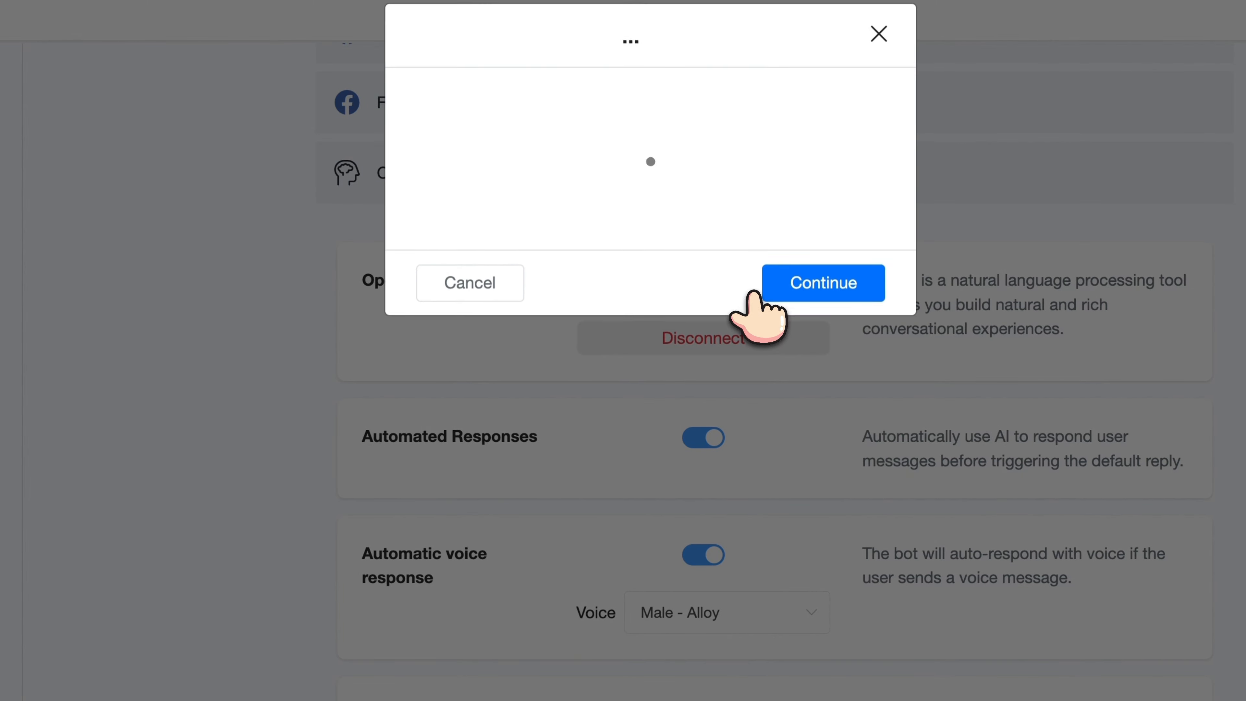
click(603, 201)
key(ctrl+a)
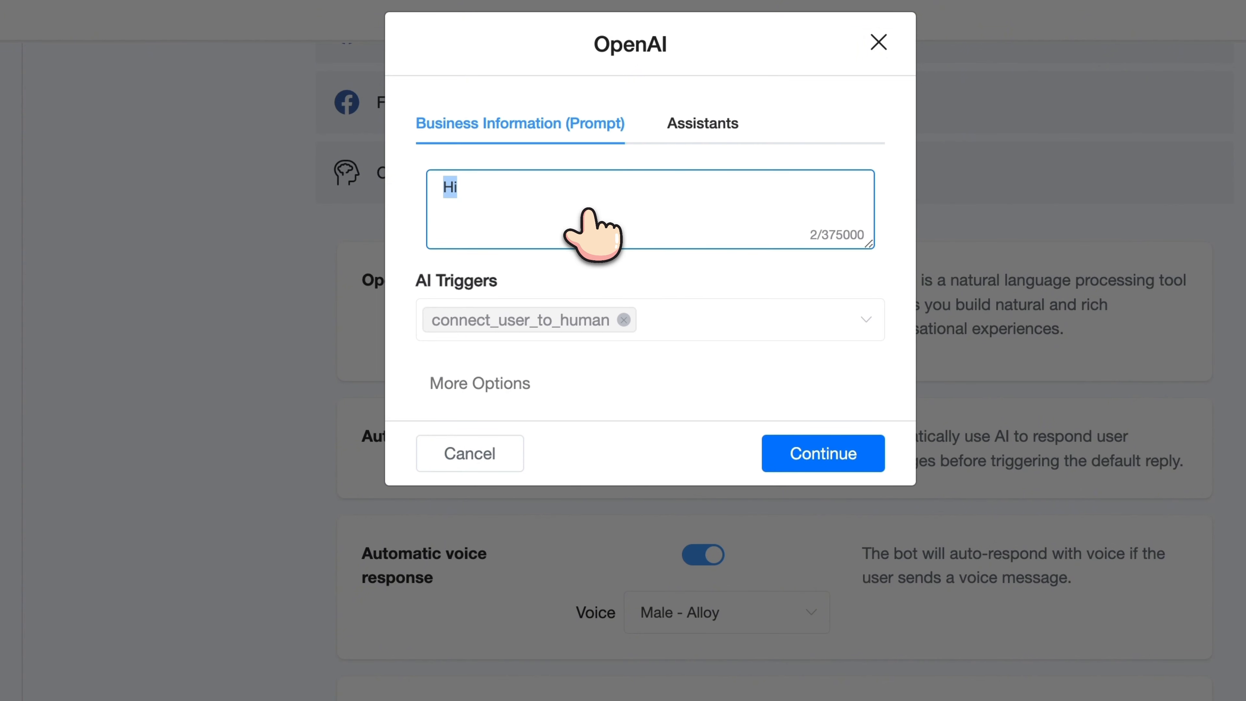
key(ctrl+v)
click(819, 454)
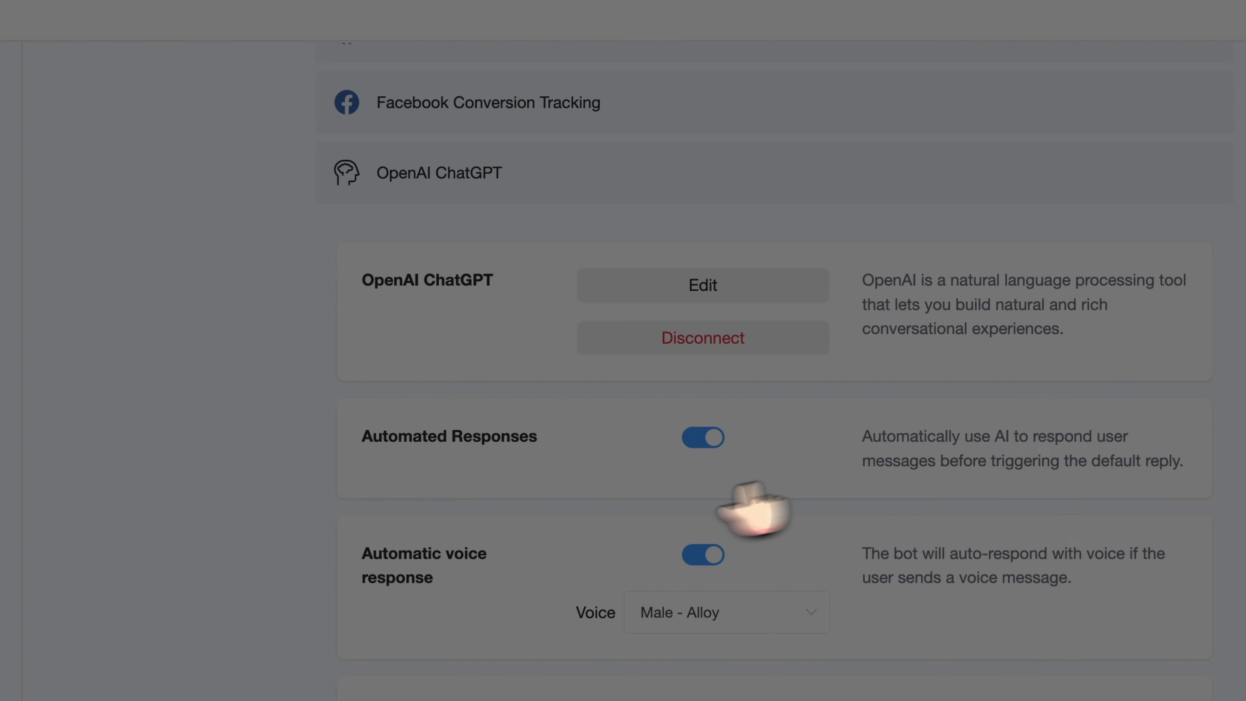
Open the test agent, add an example row, then cancel back to Integrations
scroll(500, 542, down, 5)
click(672, 445)
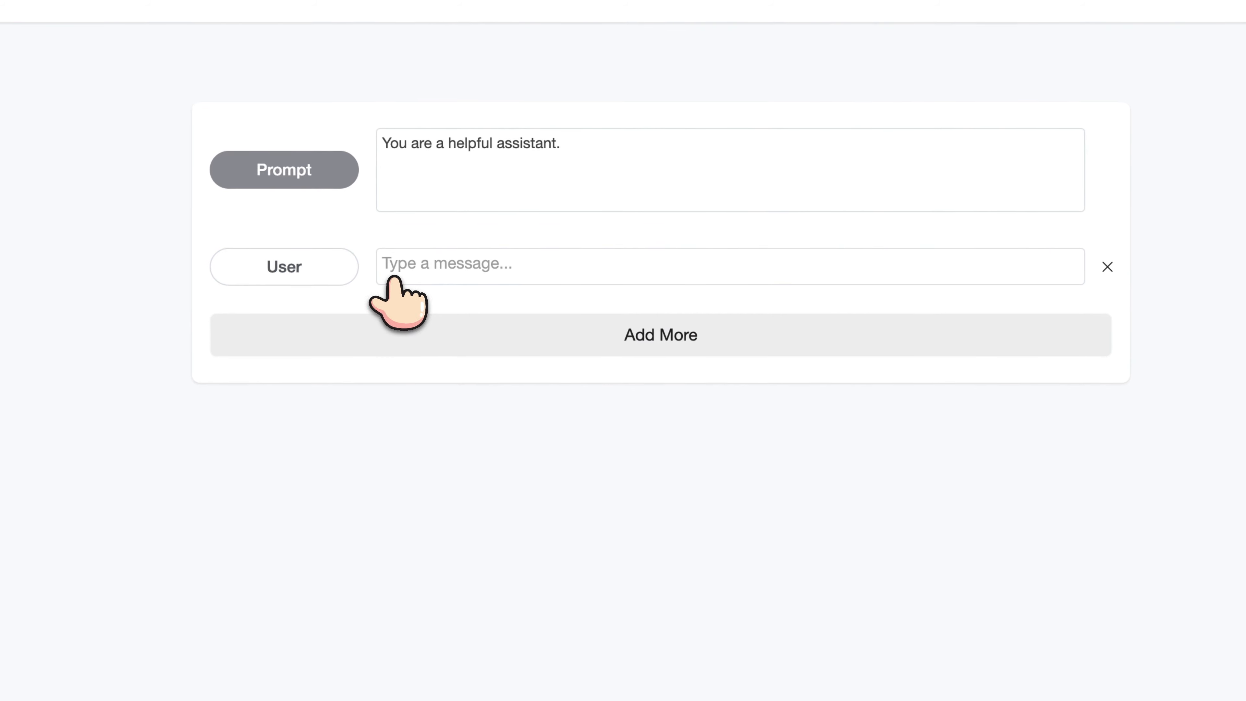
click(445, 358)
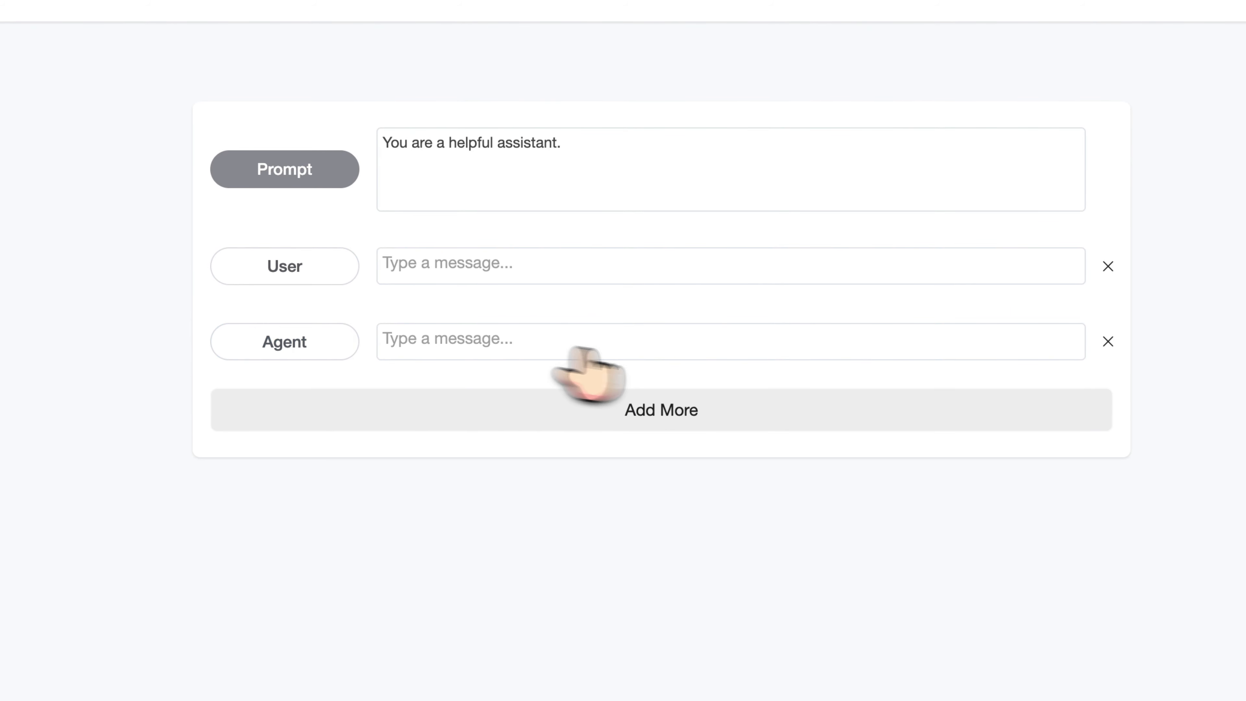
click(1010, 122)
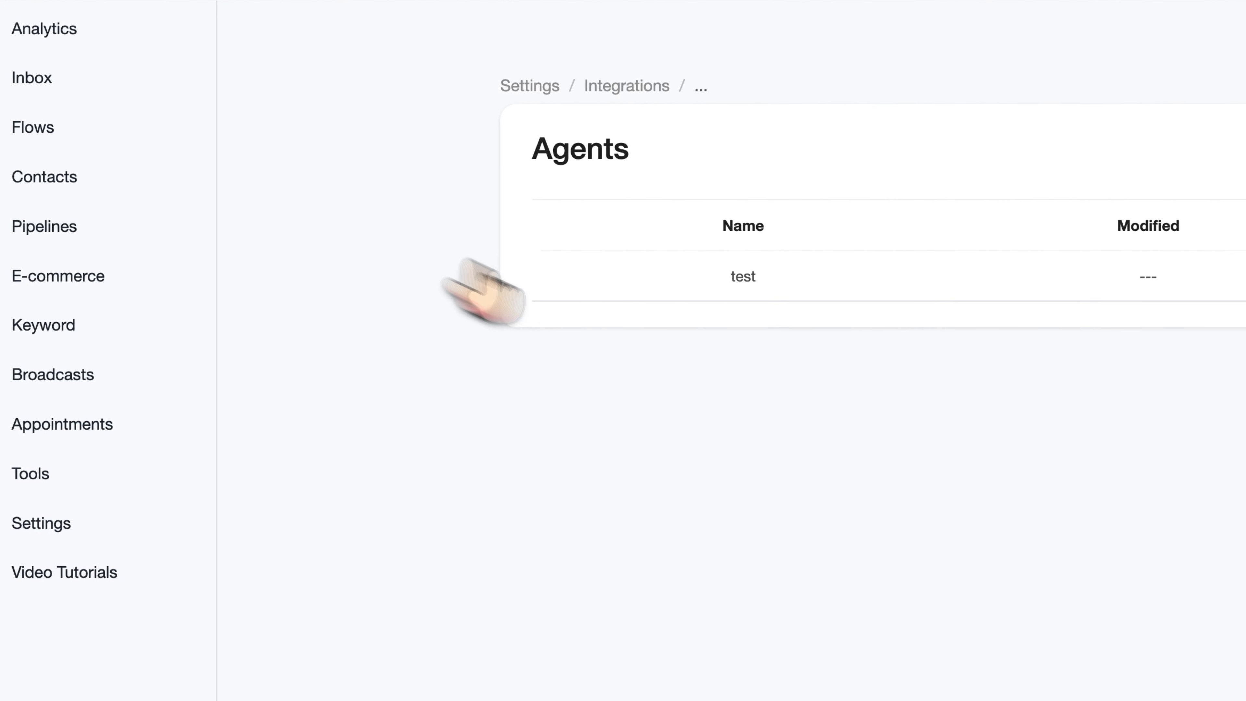
click(628, 87)
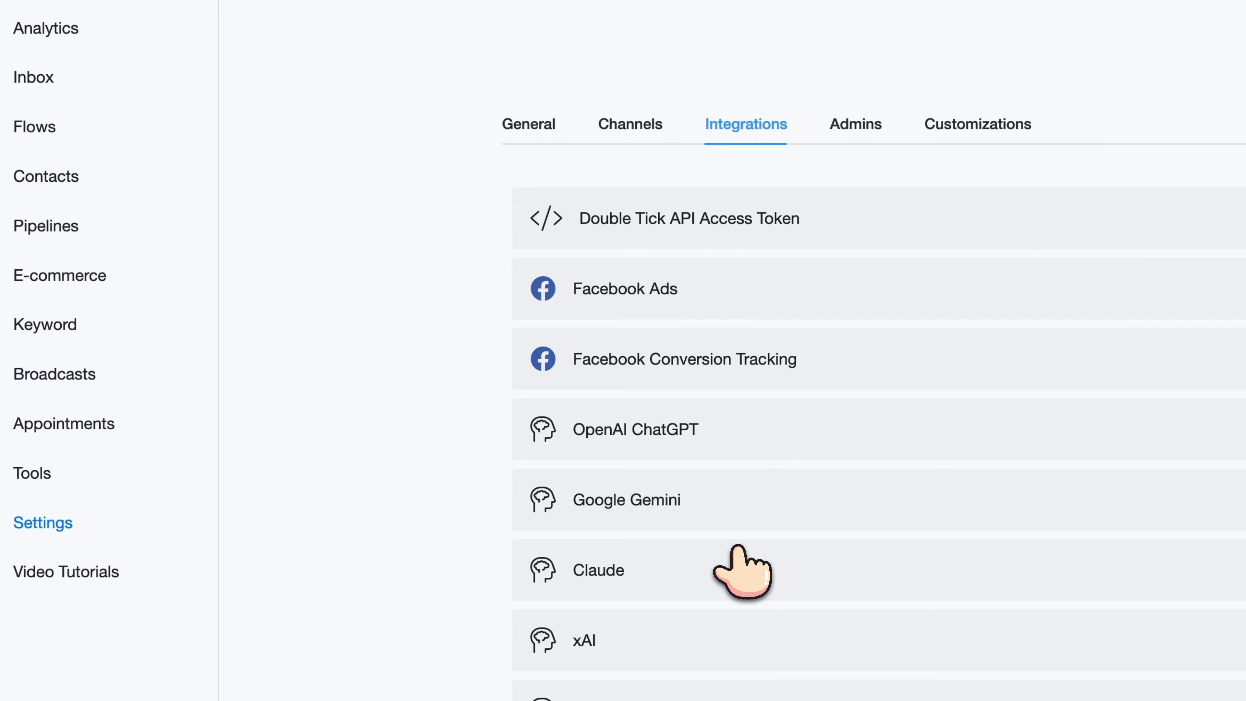
Expand OpenAI ChatGPT and open Manage under its Assistants section
click(640, 442)
scroll(640, 441, down, 10)
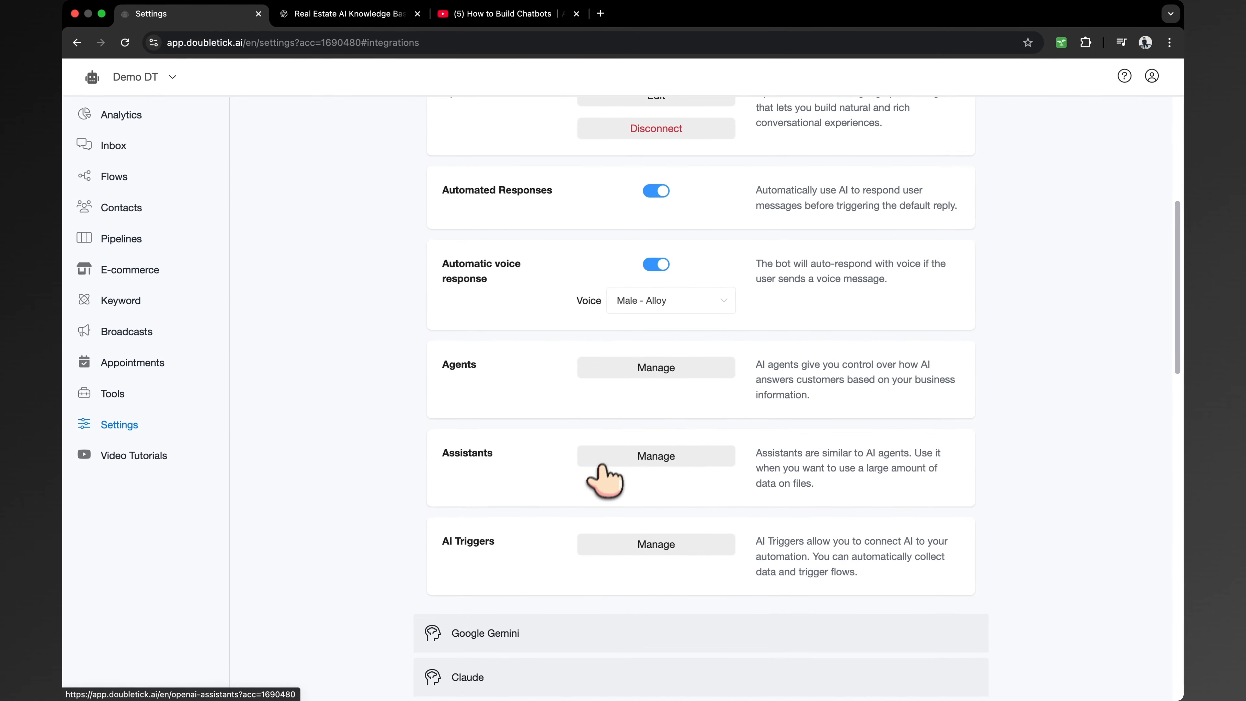
click(600, 464)
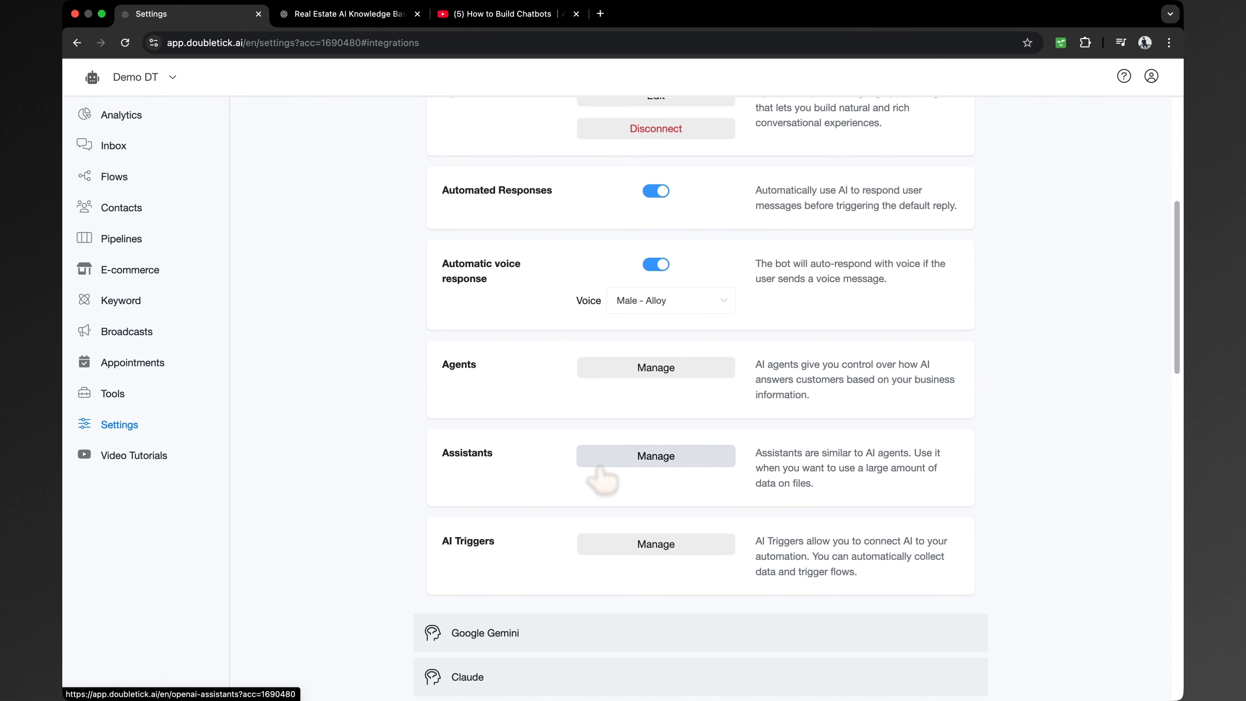
scroll(701, 392, up, 7)
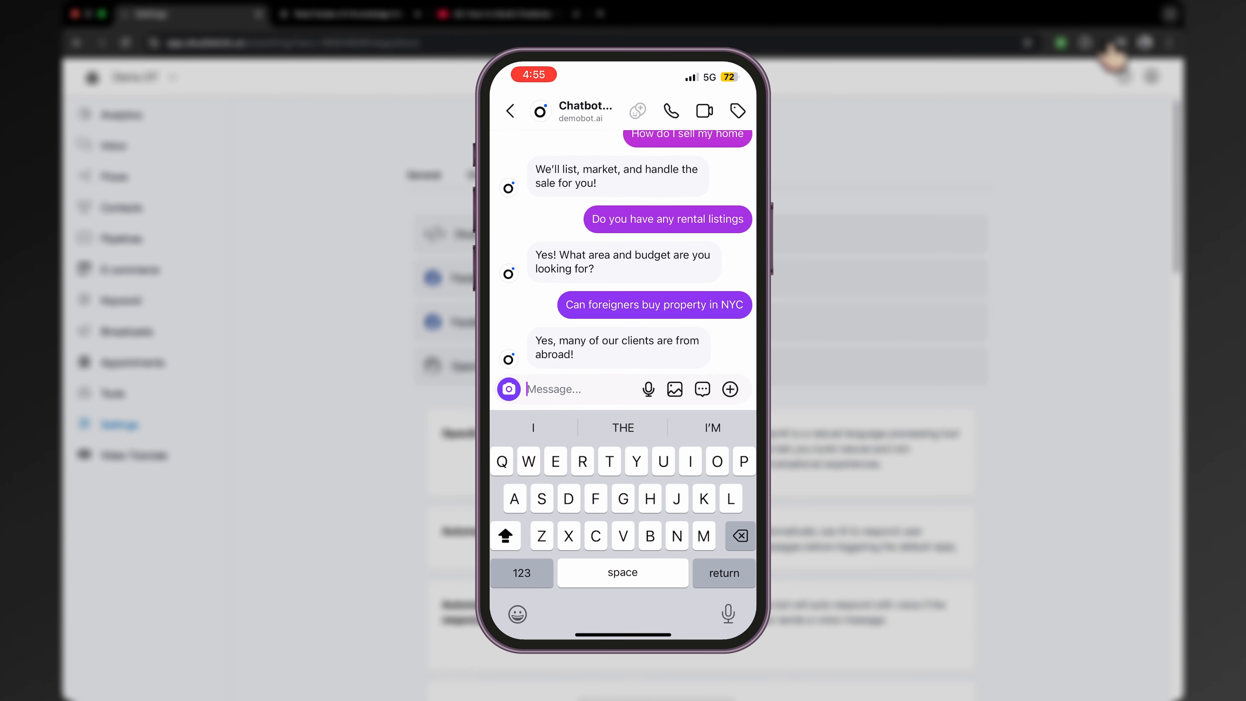
Send the chatbot the question 'How can I get in touch eit you'
text(HOE CAN)
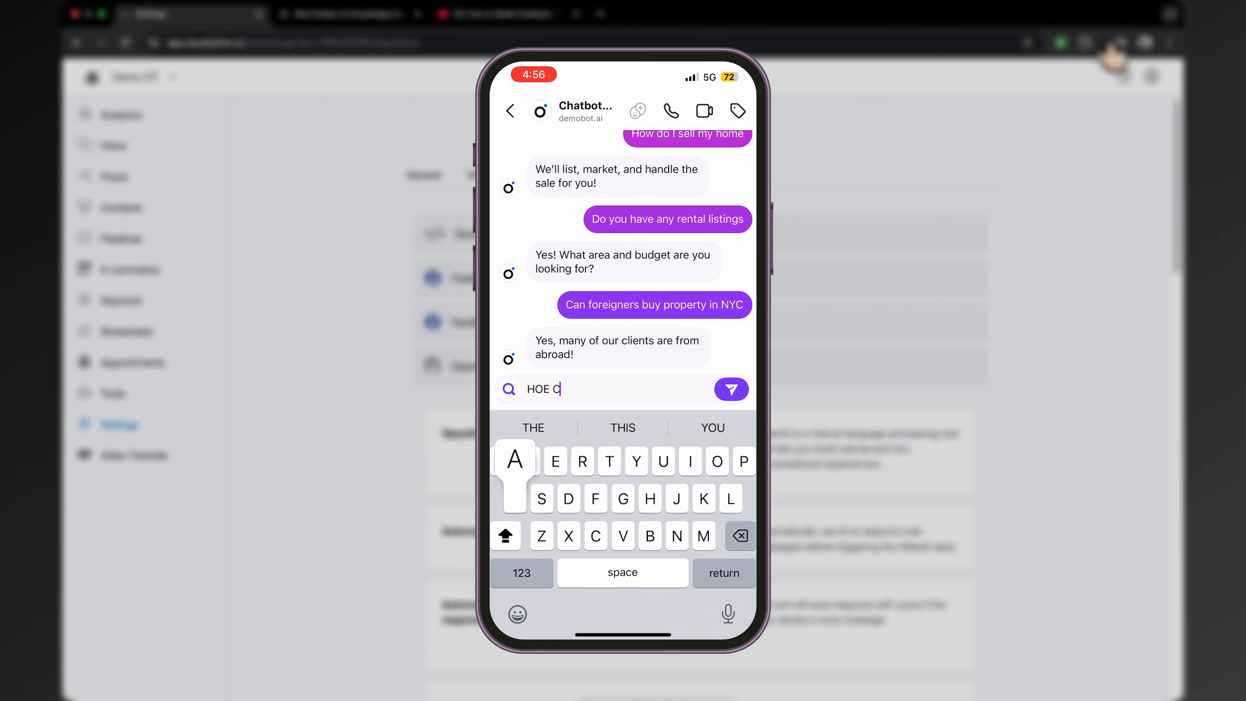
key(BackSpace)
key(BackSpace)
key(BackSpace)
key(BackSpace)
key(BackSpace)
key(BackSpace)
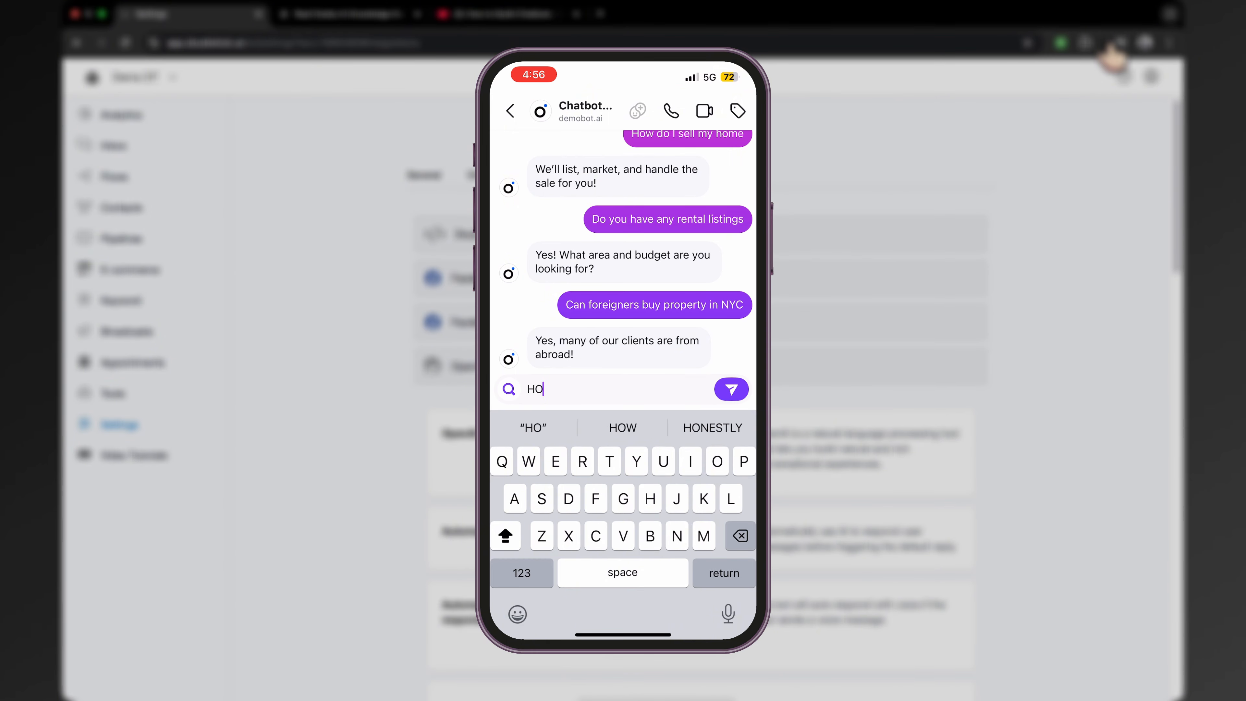
key(BackSpace)
text(ow can I ge)
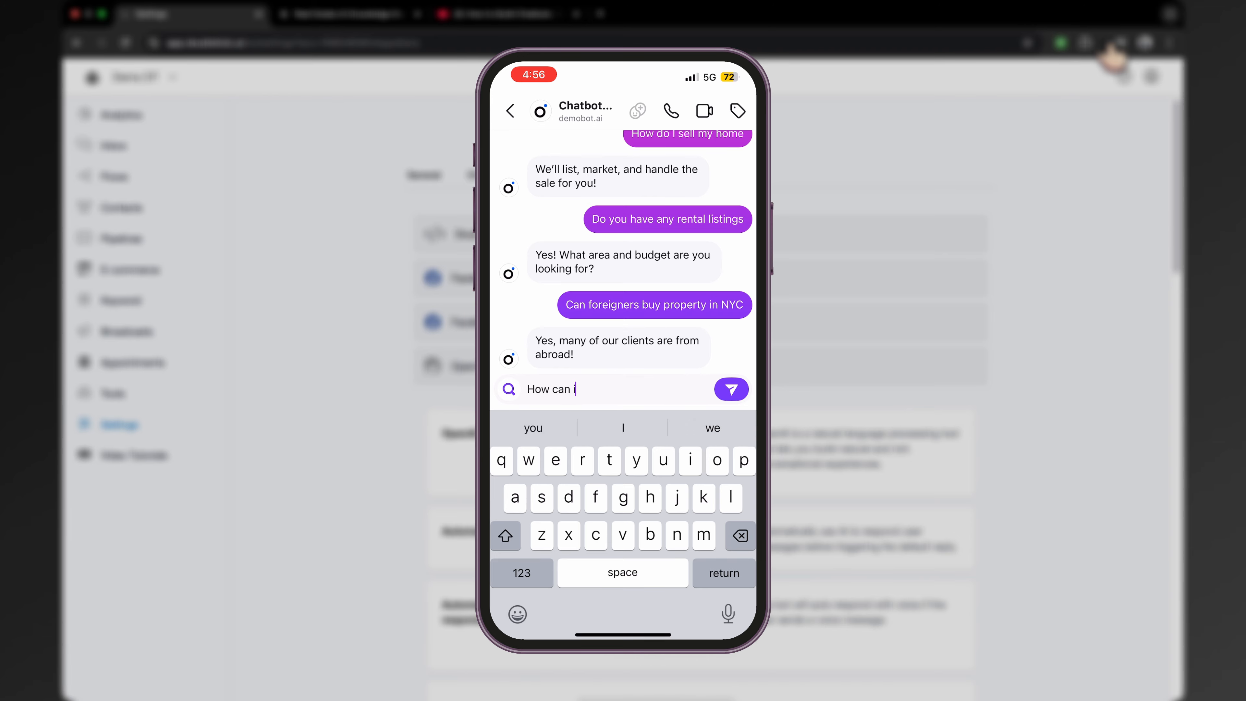
text(t in touch eit)
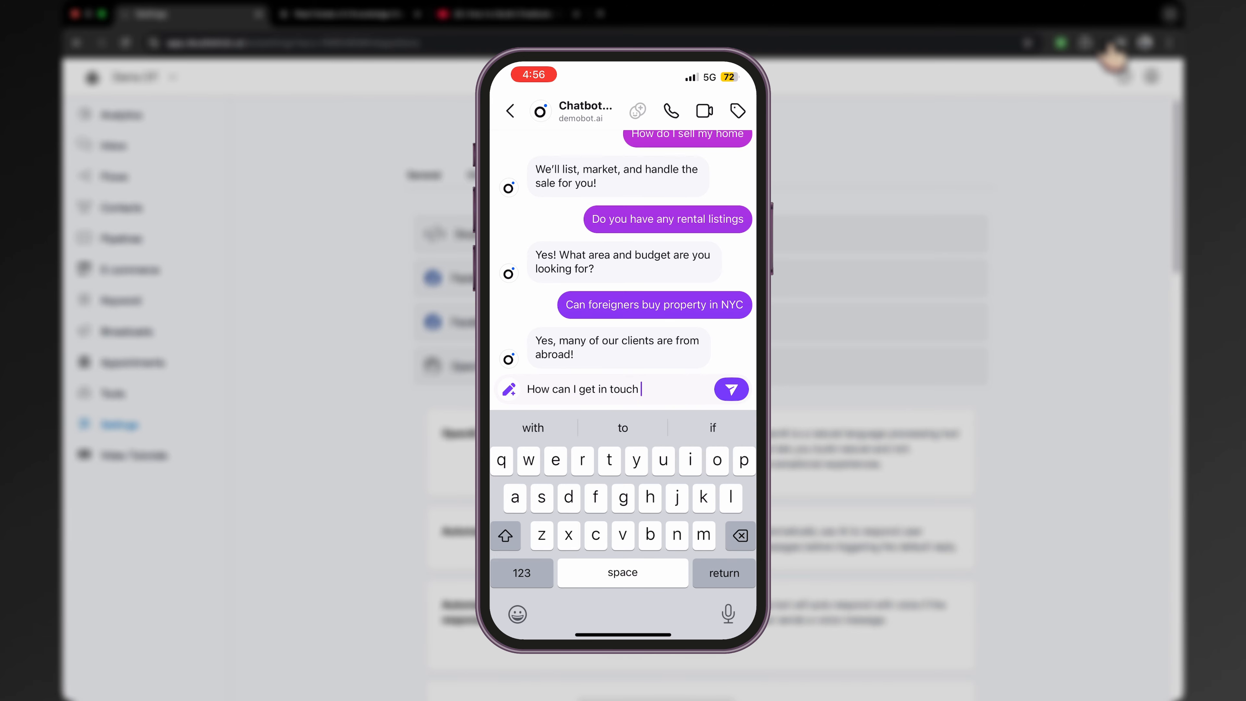
text( you)
key(Return)
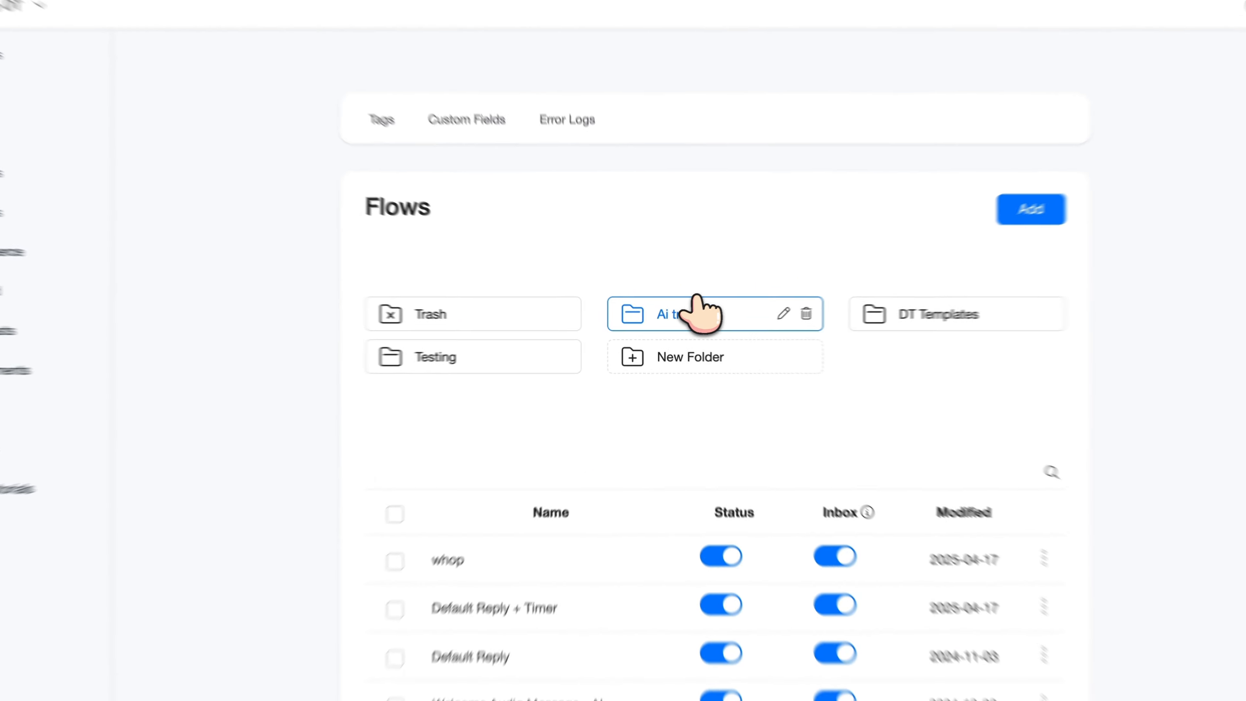
Check the Ai triggers folder, then add a flow named 'realtor trigger'
click(696, 299)
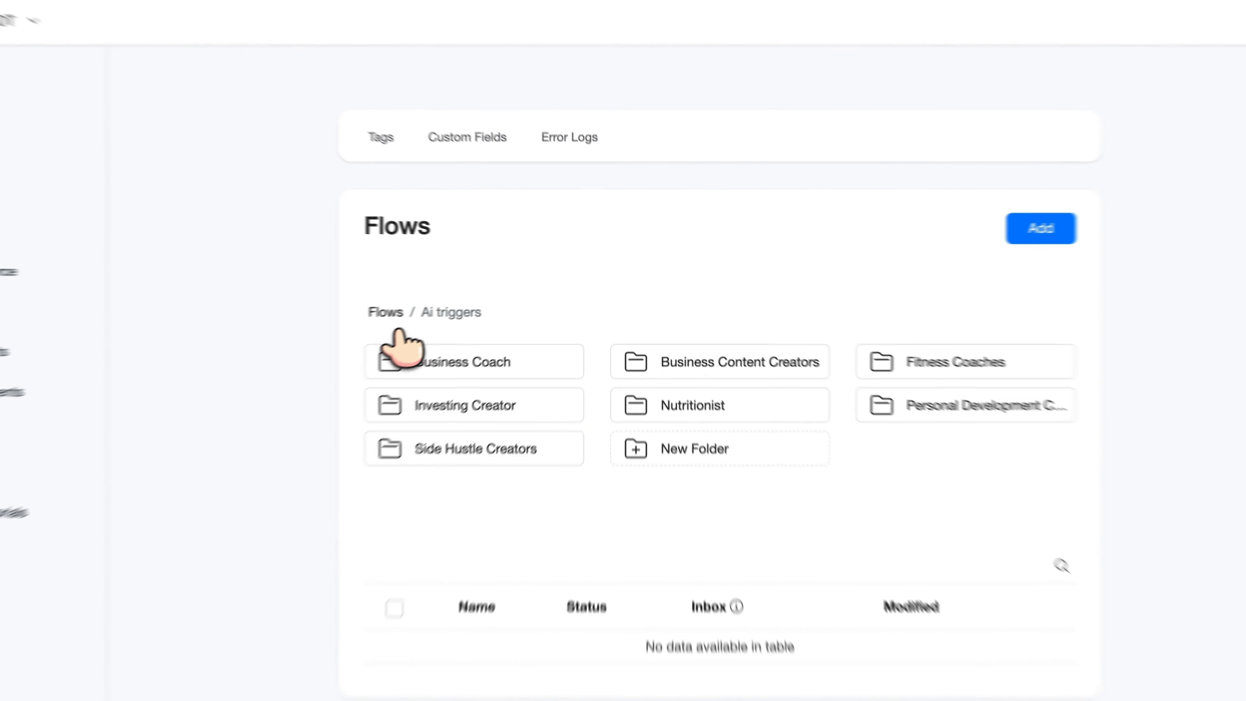
click(385, 312)
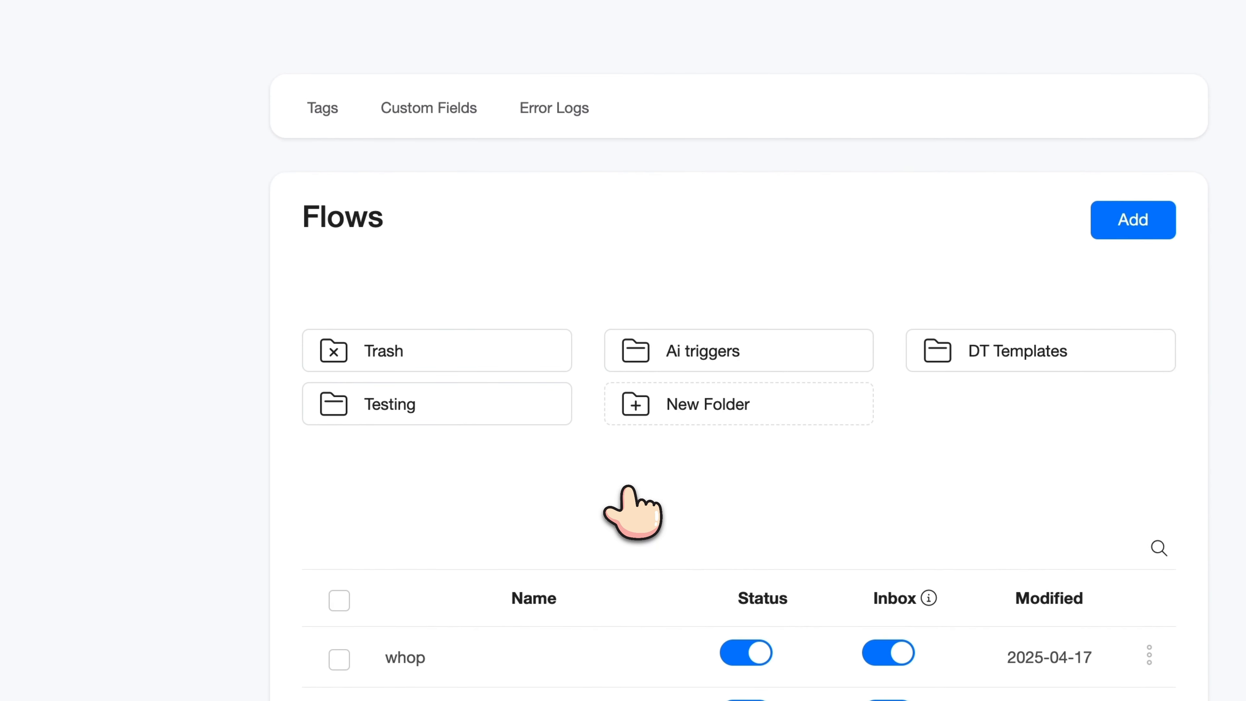
click(1128, 221)
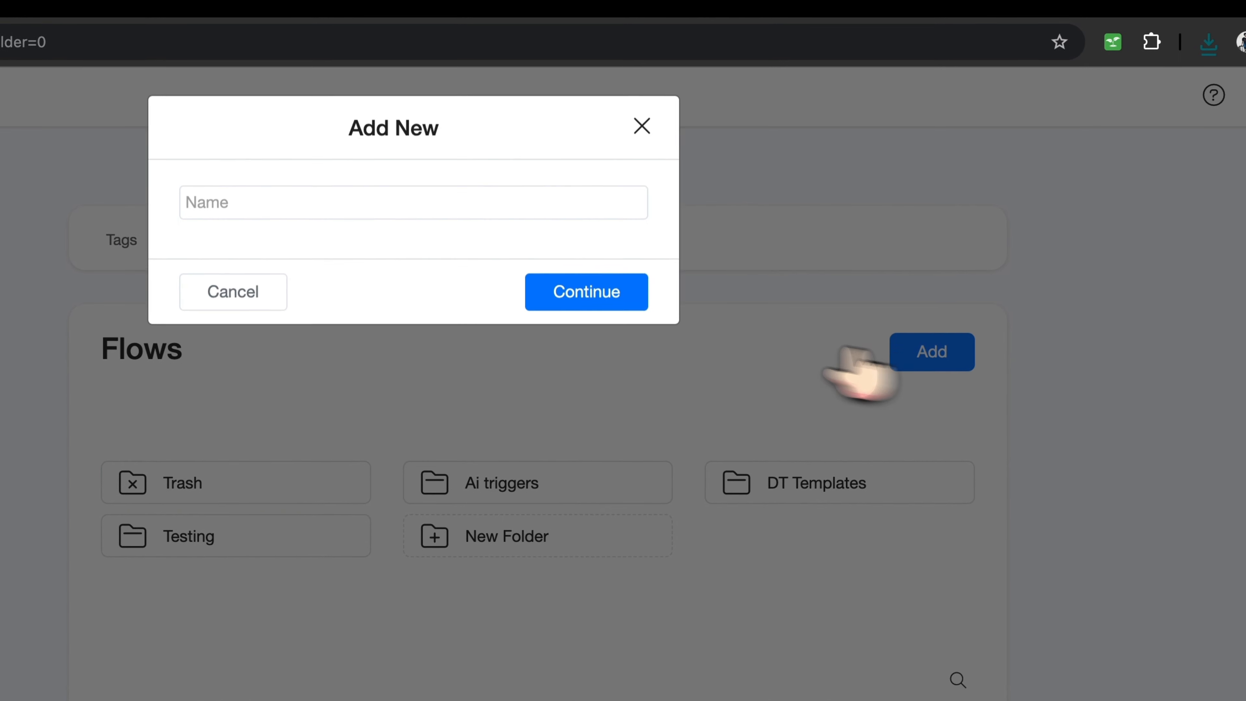
click(389, 207)
text(reelat)
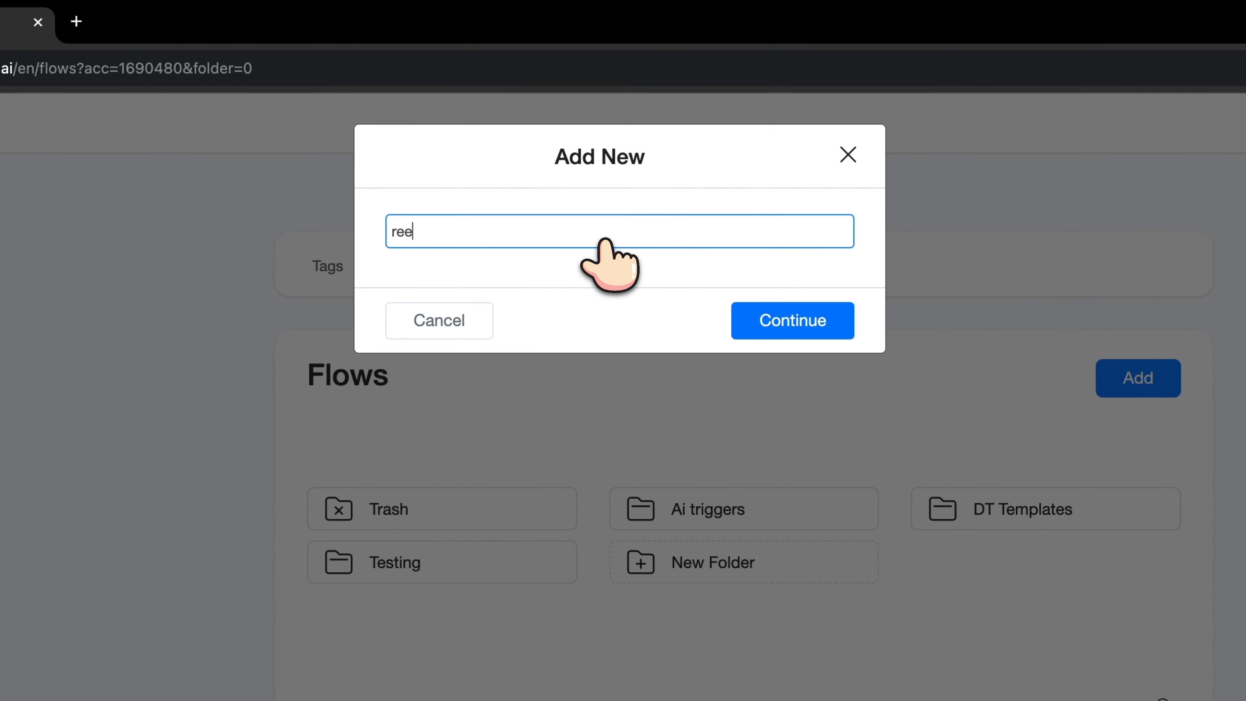
text(or)
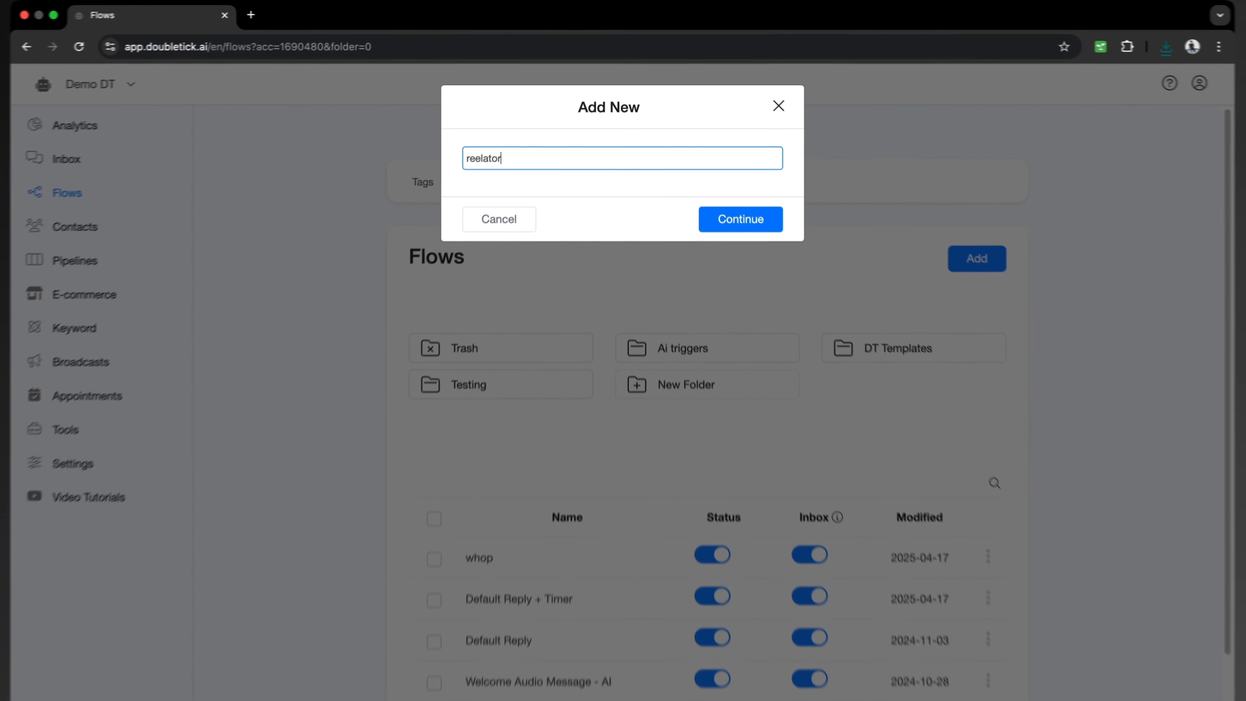
key(BackSpace)
key(BackSpace)
key(BackSpace)
key(BackSpace)
key(BackSpace)
key(BackSpace)
text(al)
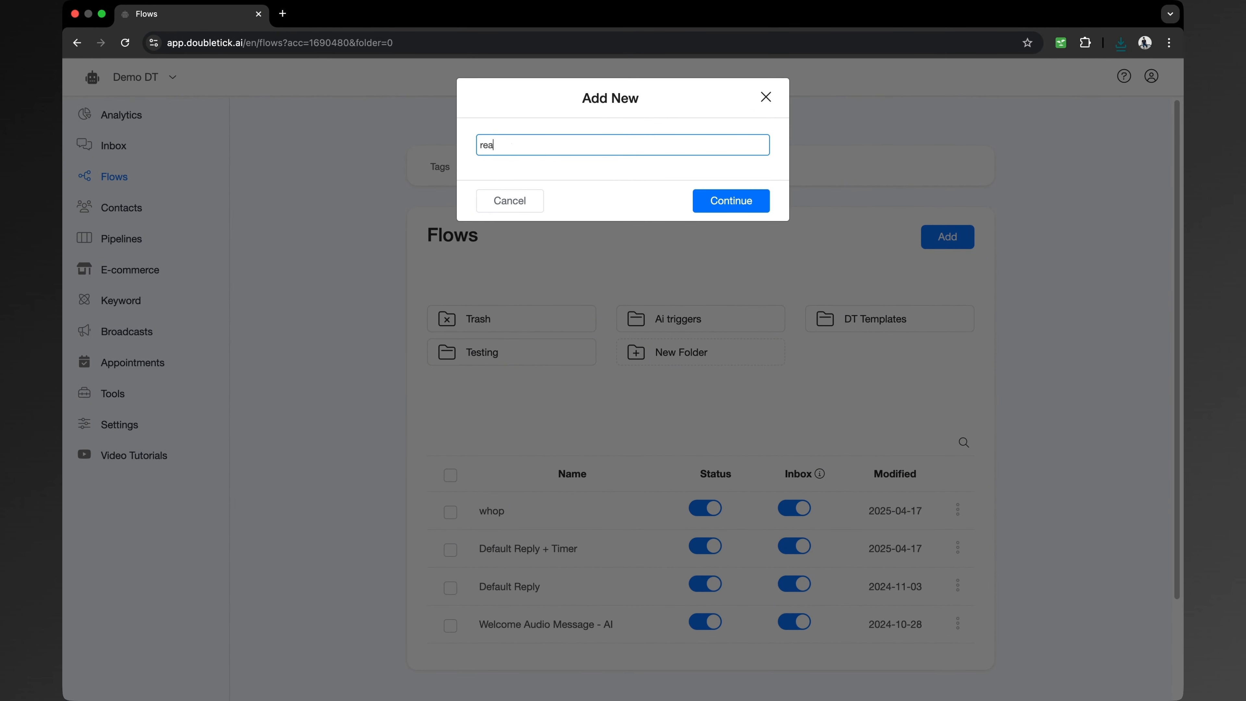
text(tor trige)
key(BackSpace)
text(ger)
click(730, 201)
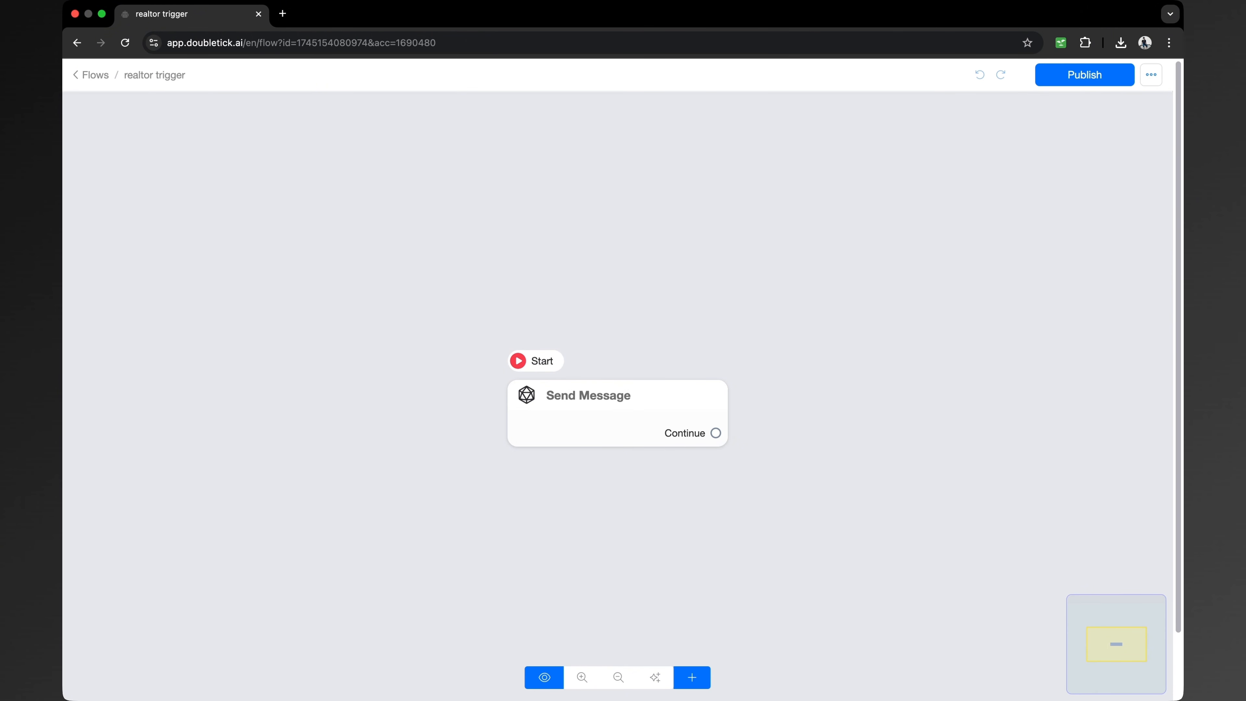
Open the Send Message step's editor and discard a trial text block
click(559, 421)
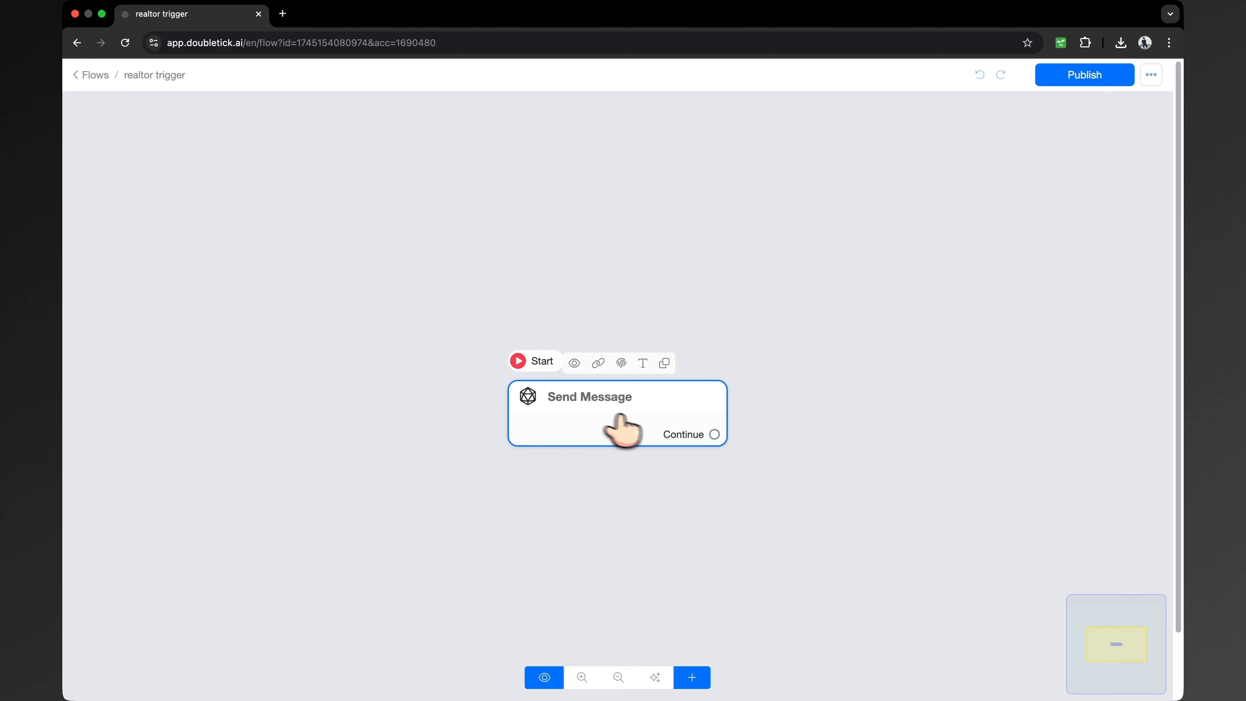
click(645, 421)
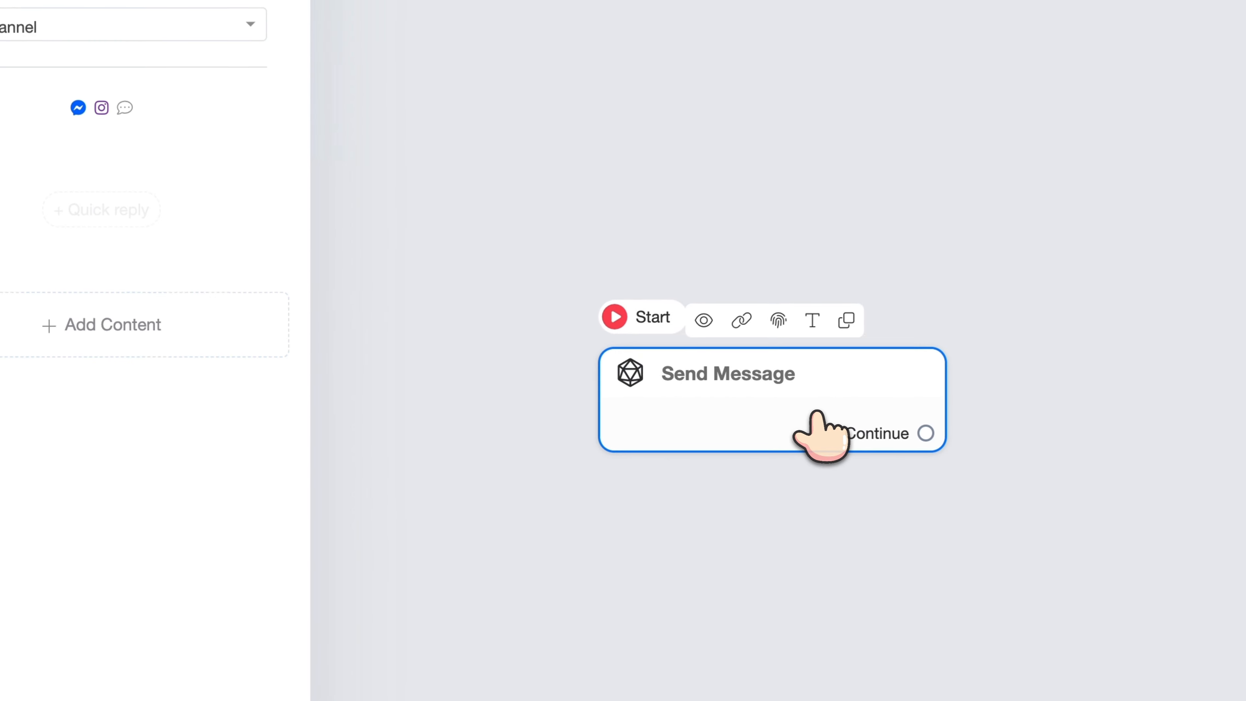
mouse_move(282, 365)
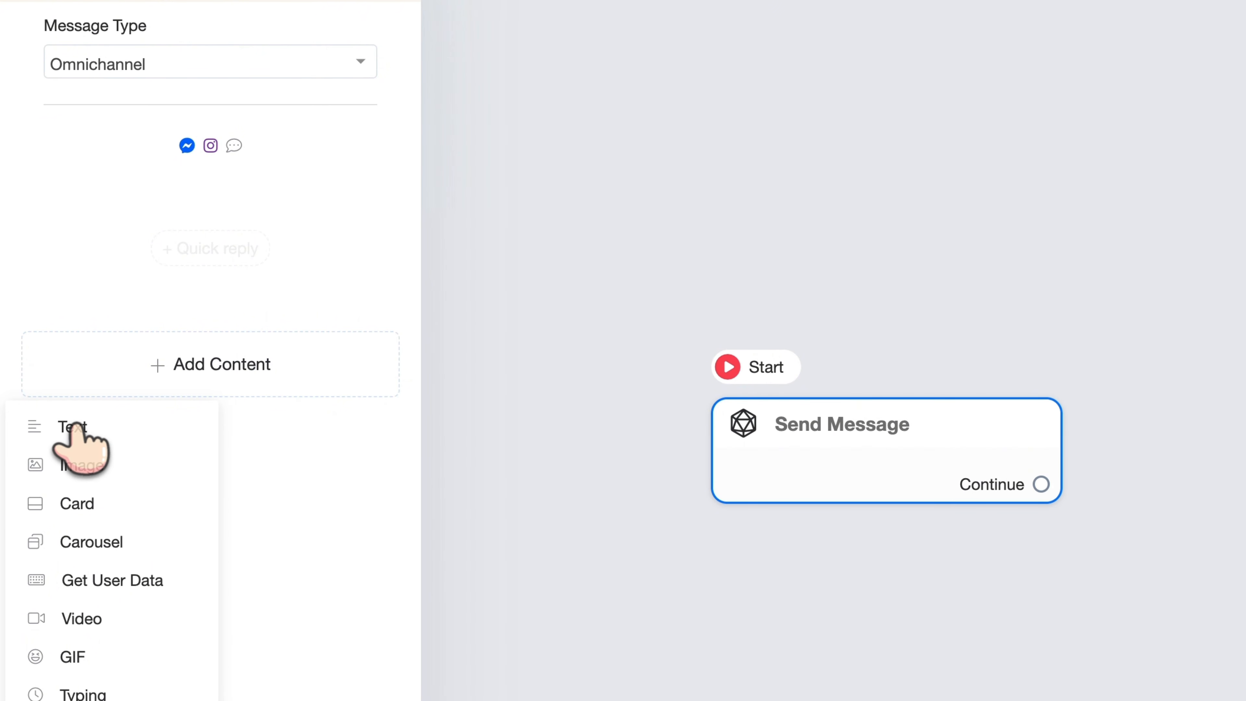
click(90, 426)
click(396, 198)
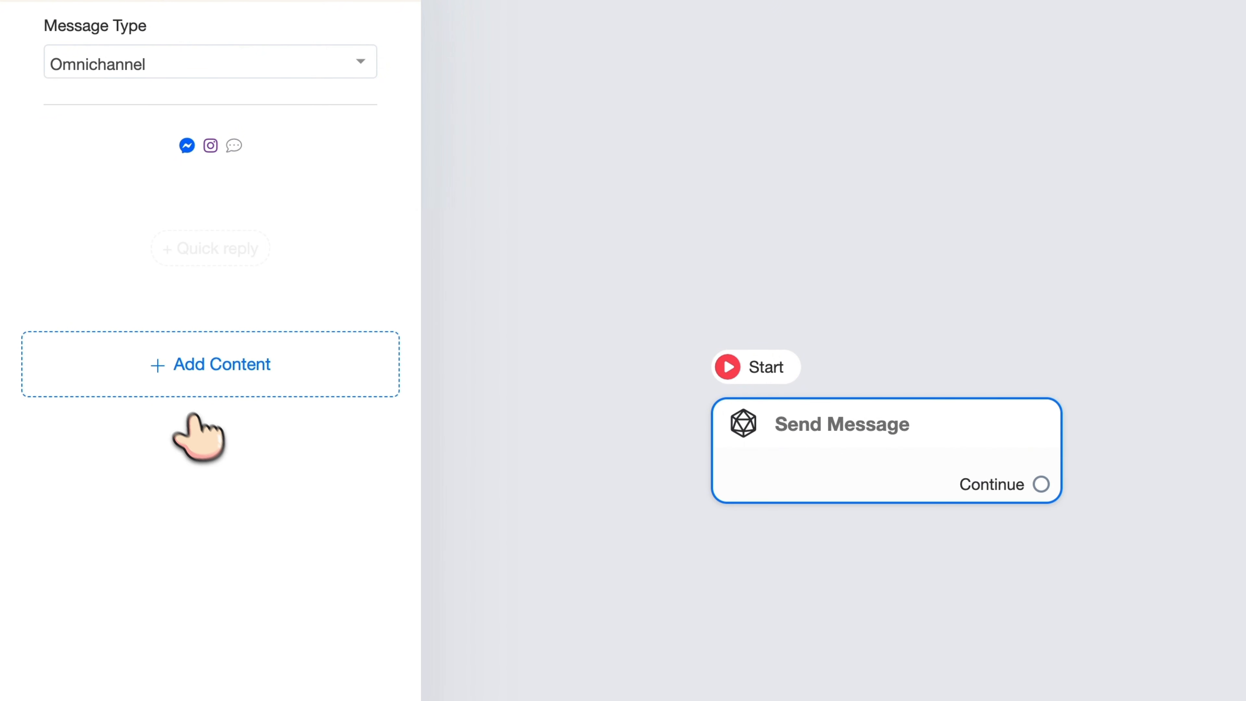
Add a card block and upload the ChatGPT Rental Property Checklist image to it
mouse_move(182, 414)
click(88, 506)
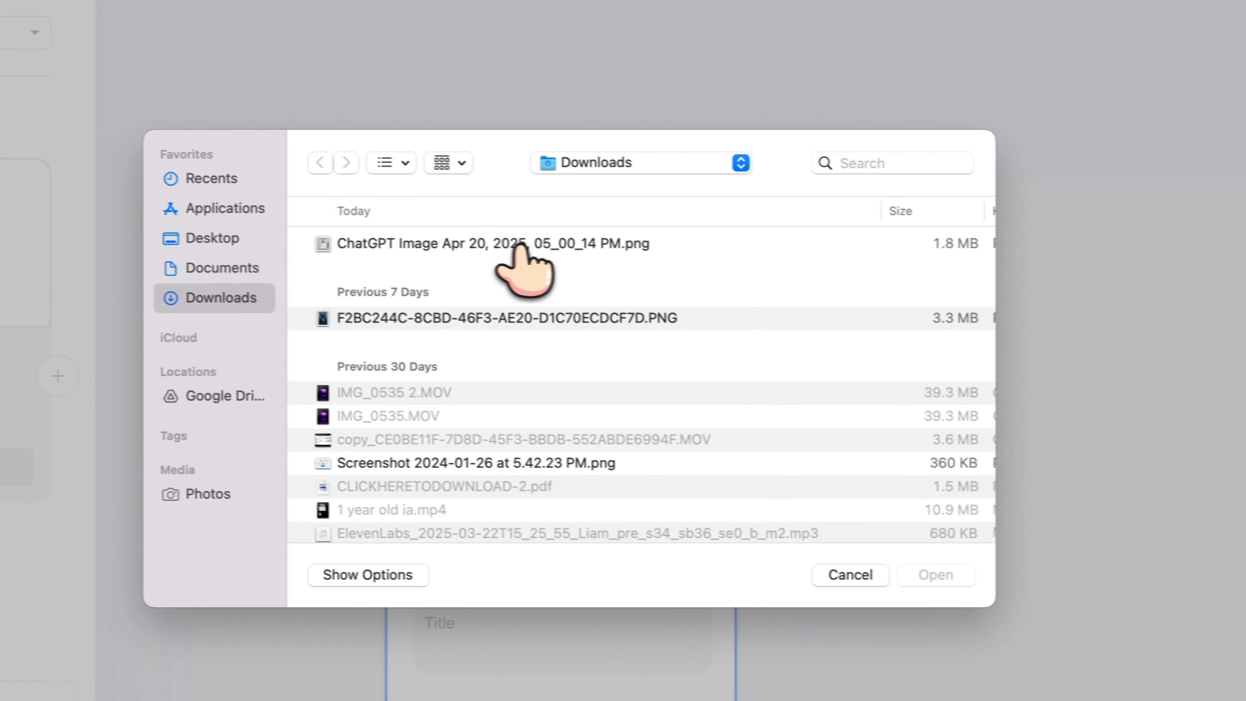
click(509, 264)
double_click(508, 264)
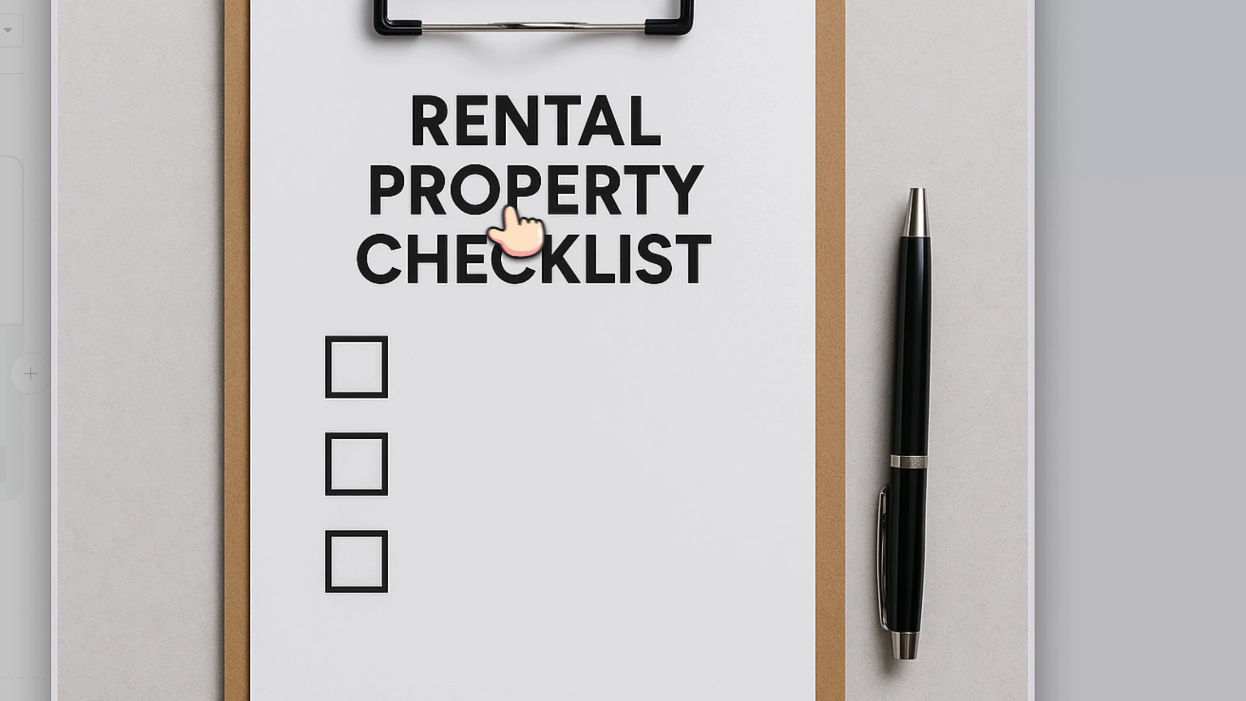
key(space)
click(847, 400)
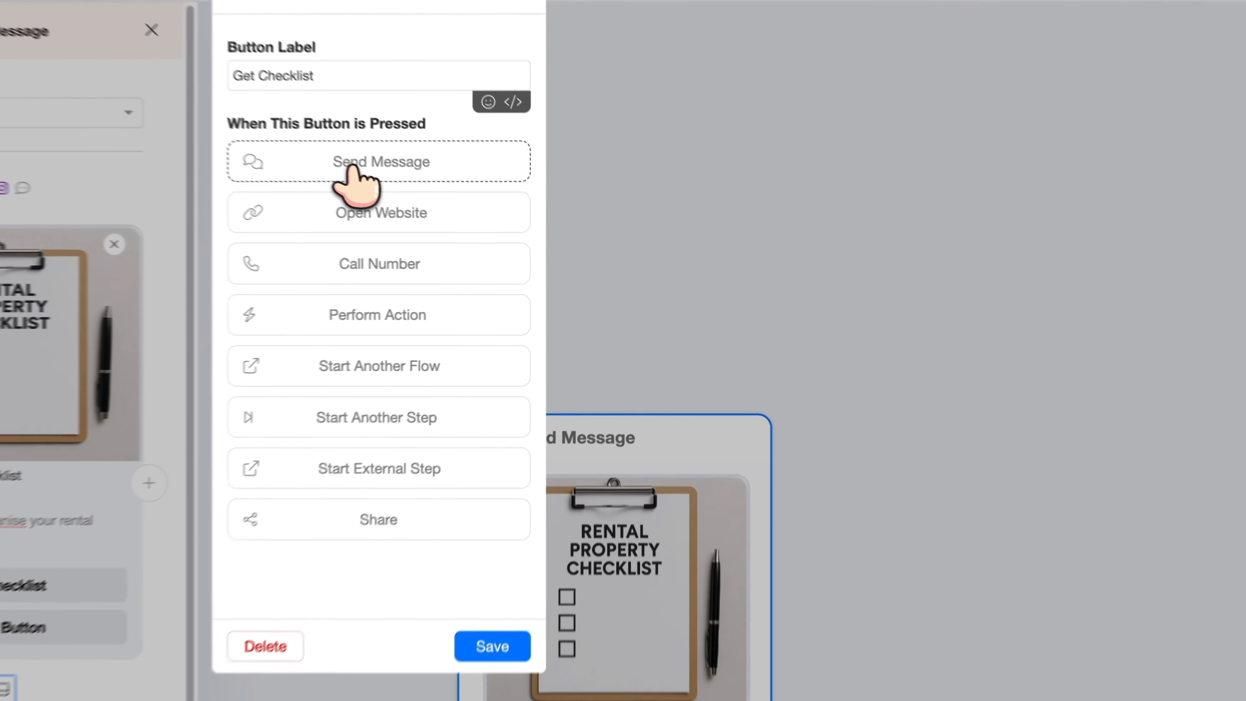
Make the Get Checklist button send a new follow-up Send Message step
click(459, 205)
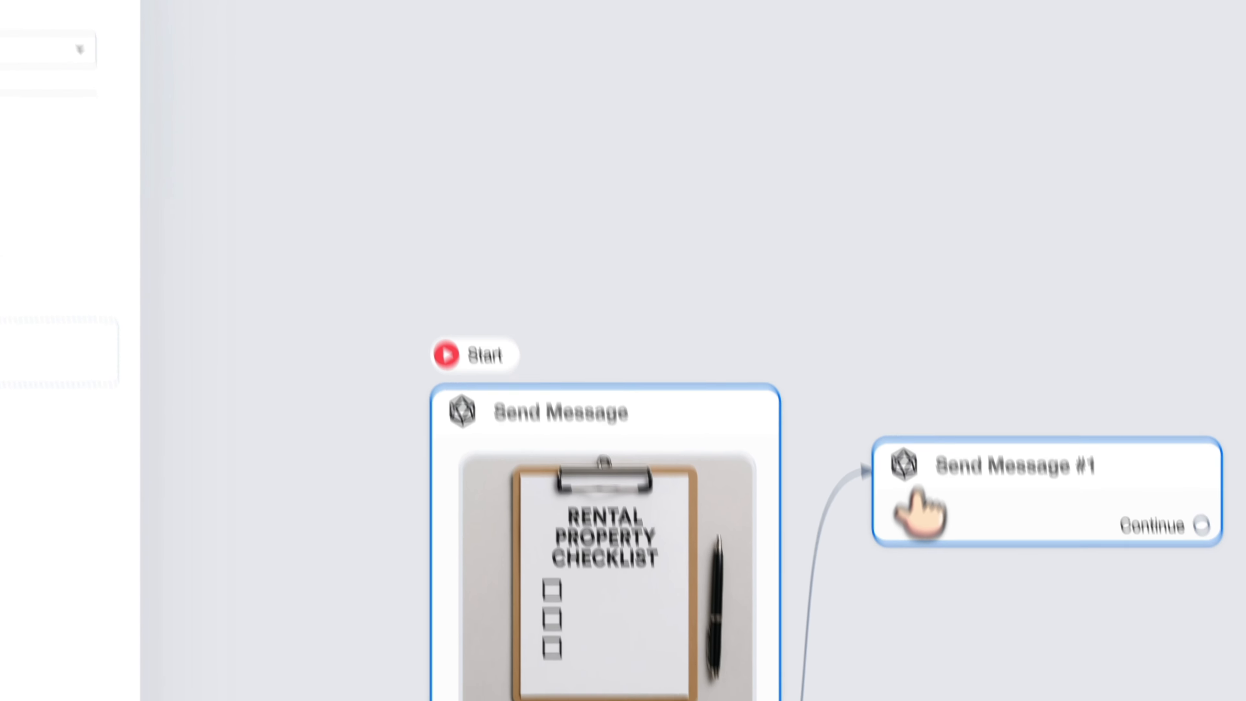
Add a Get User Data block to Send Message #1 asking 'Can i have your name?'
click(932, 525)
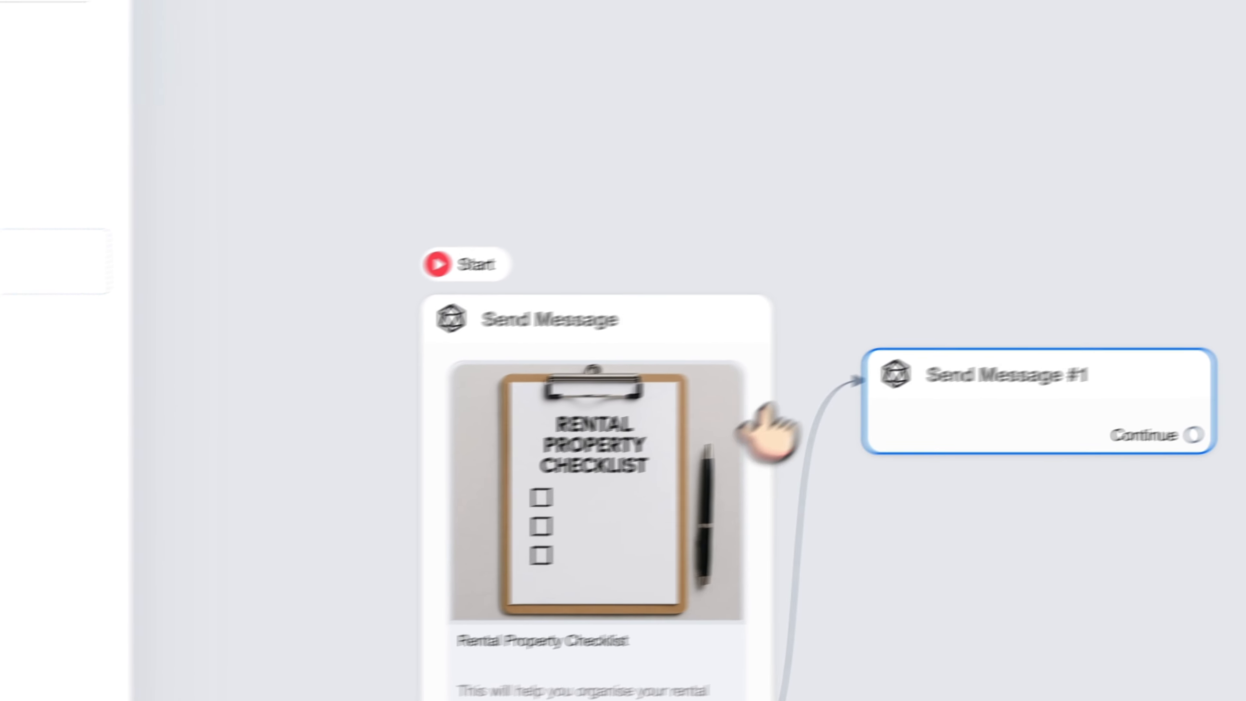
drag(765, 275, 648, 199)
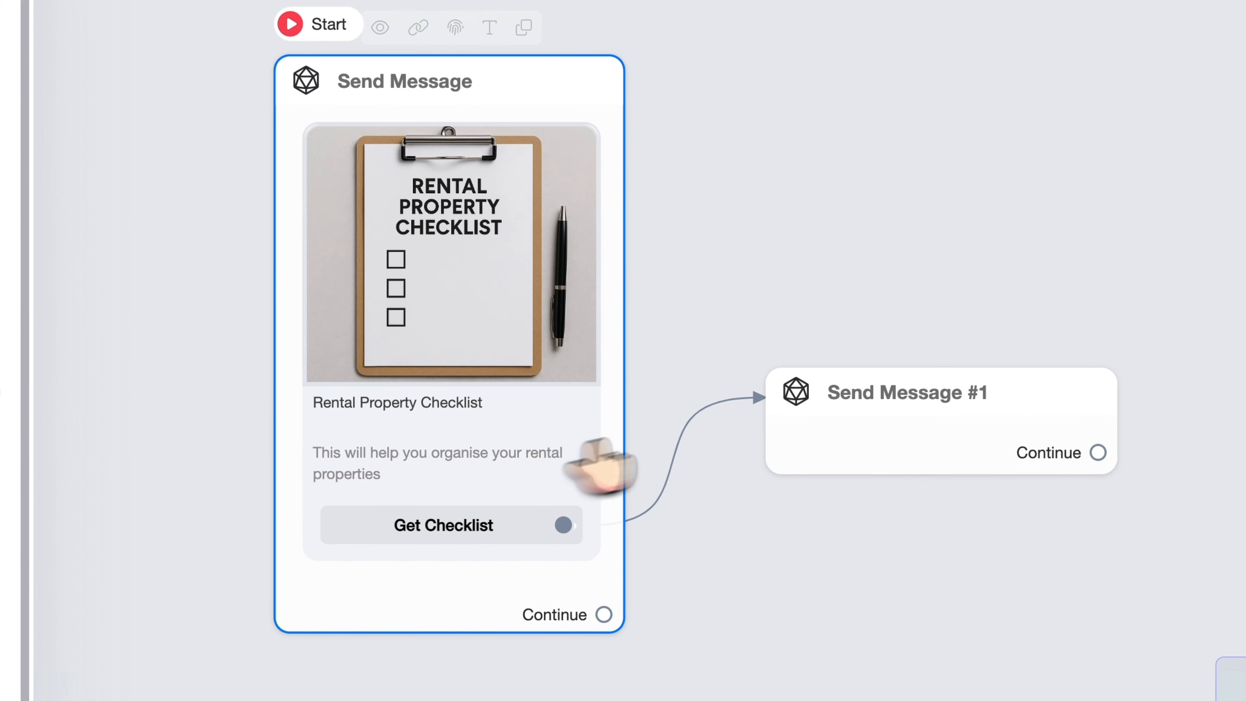
click(824, 453)
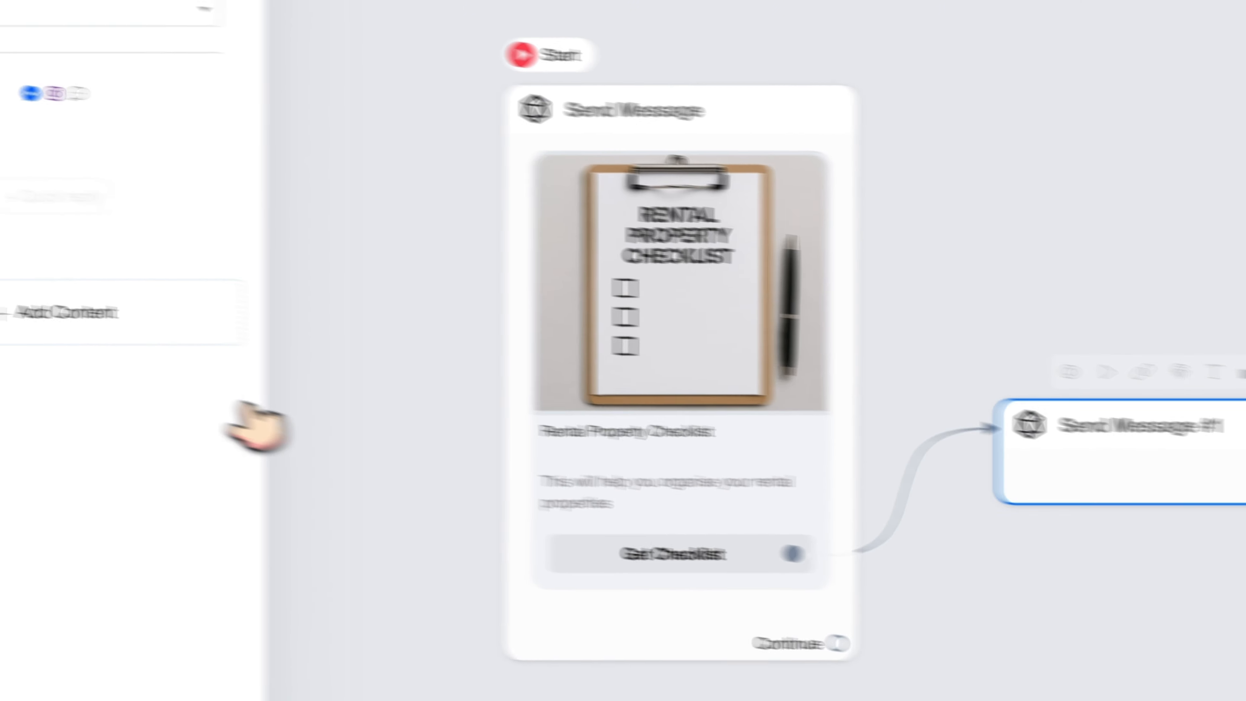
click(208, 353)
click(125, 547)
click(120, 186)
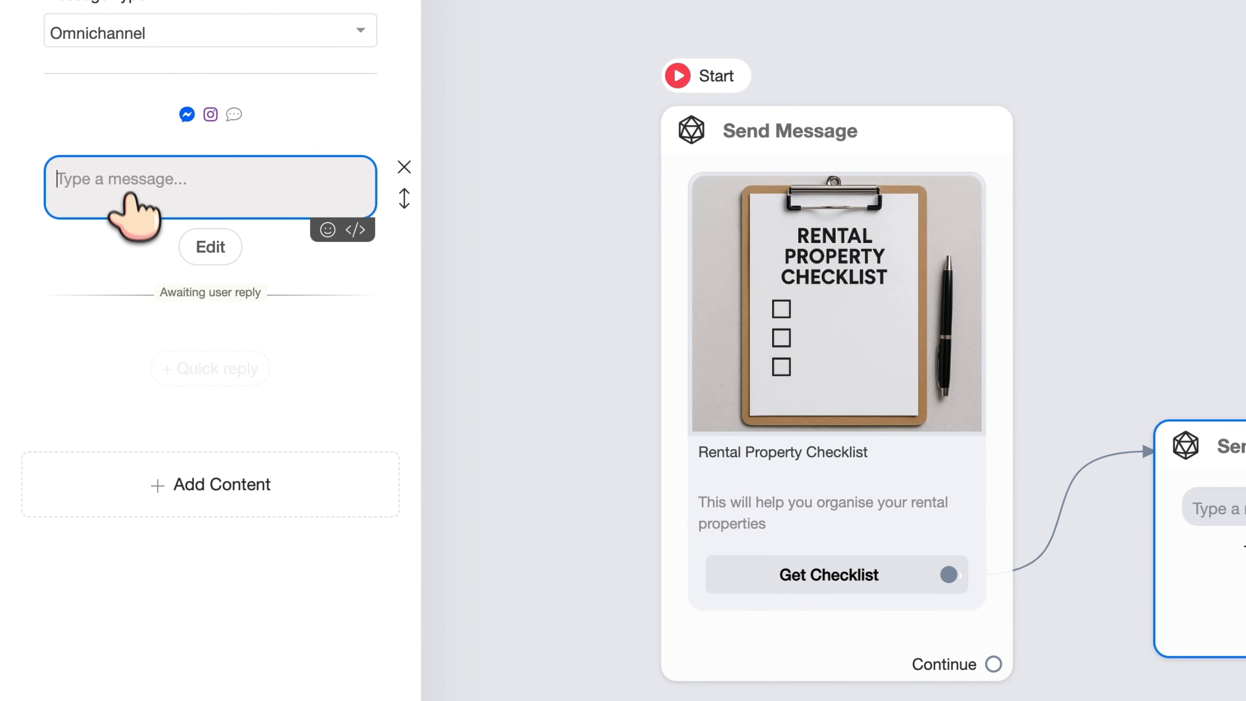
text(Can i ha)
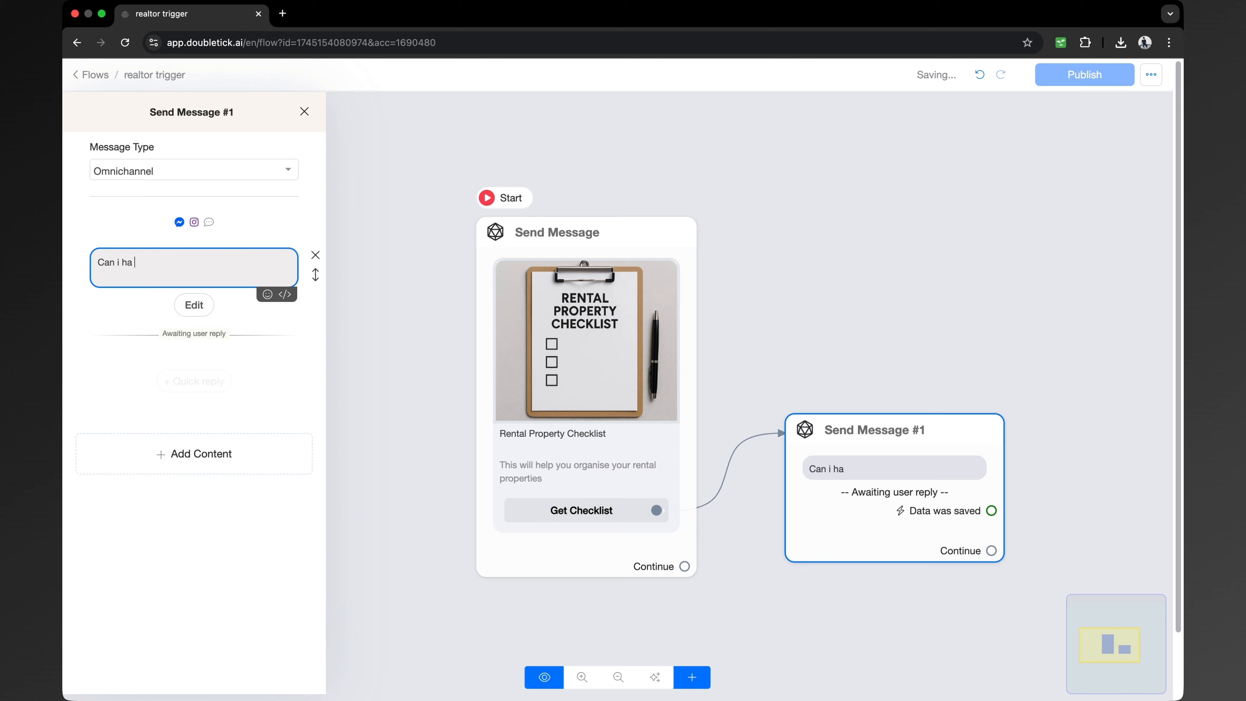
text(ve your)
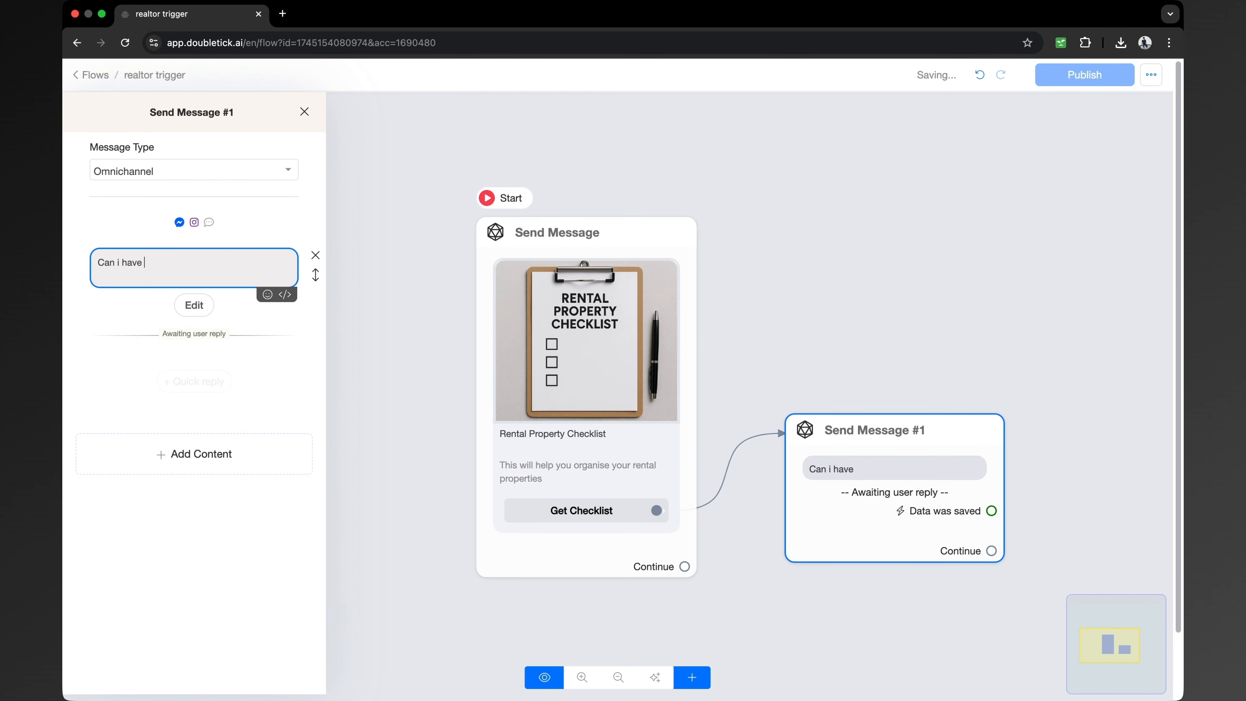
key(BackSpace)
key(BackSpace)
key(BackSpace)
text(ourr)
key(BackSpace)
text(name?)
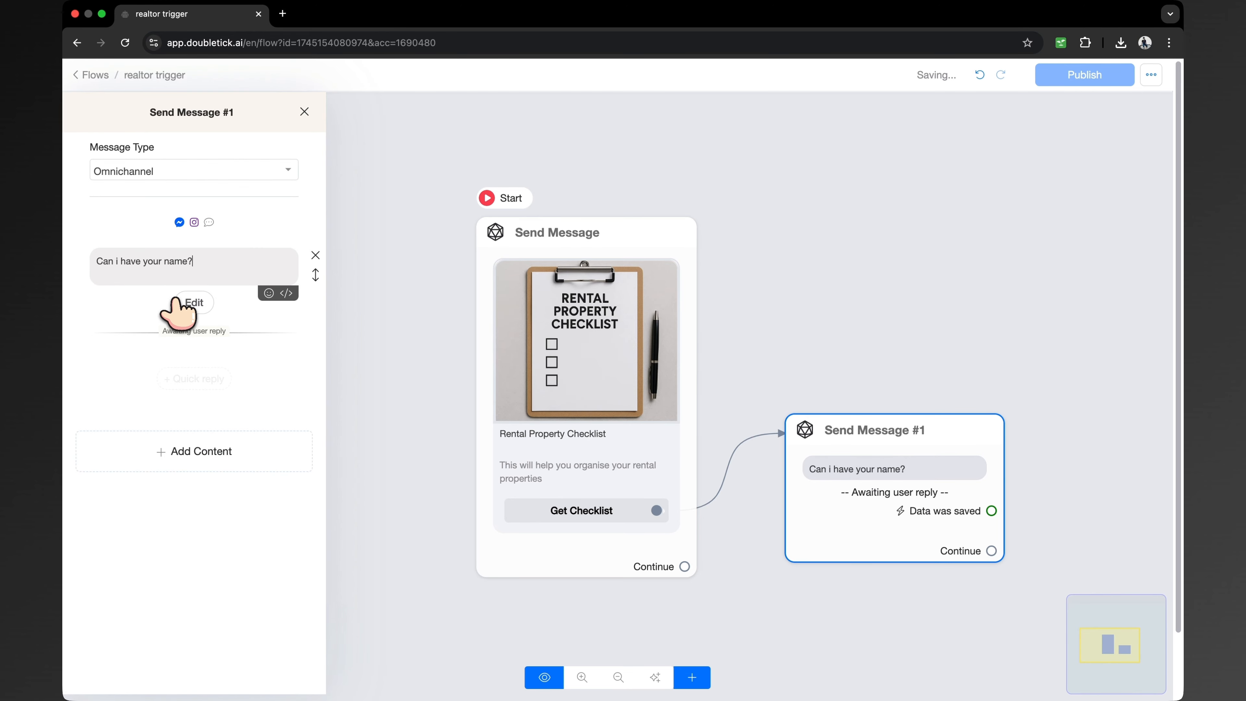
Set the question's reply type to Text and browse the custom fields to save it
click(189, 303)
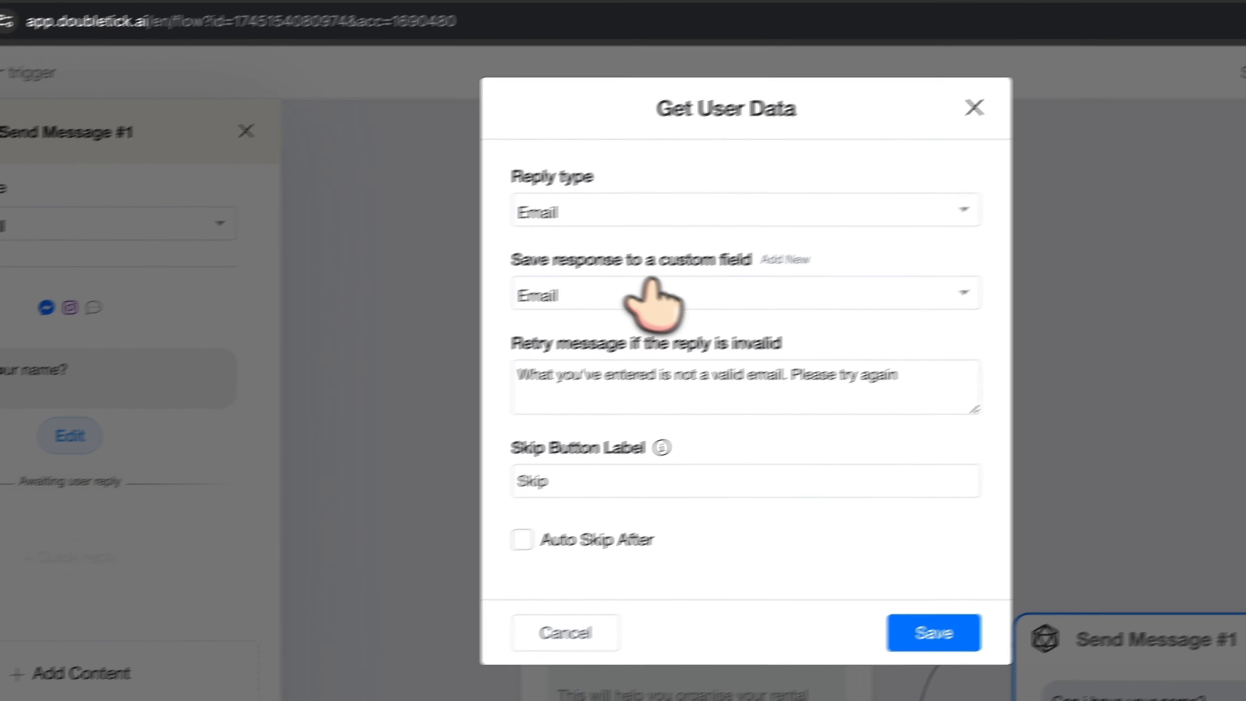
click(758, 171)
click(534, 304)
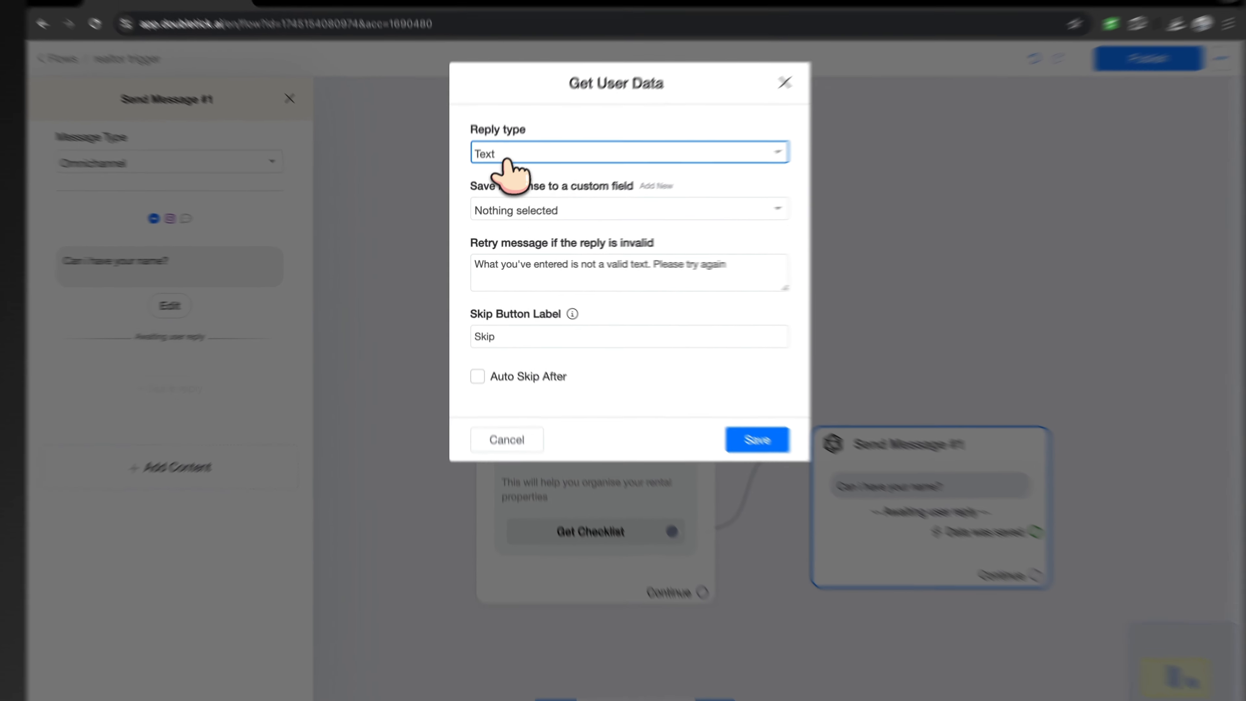
click(526, 210)
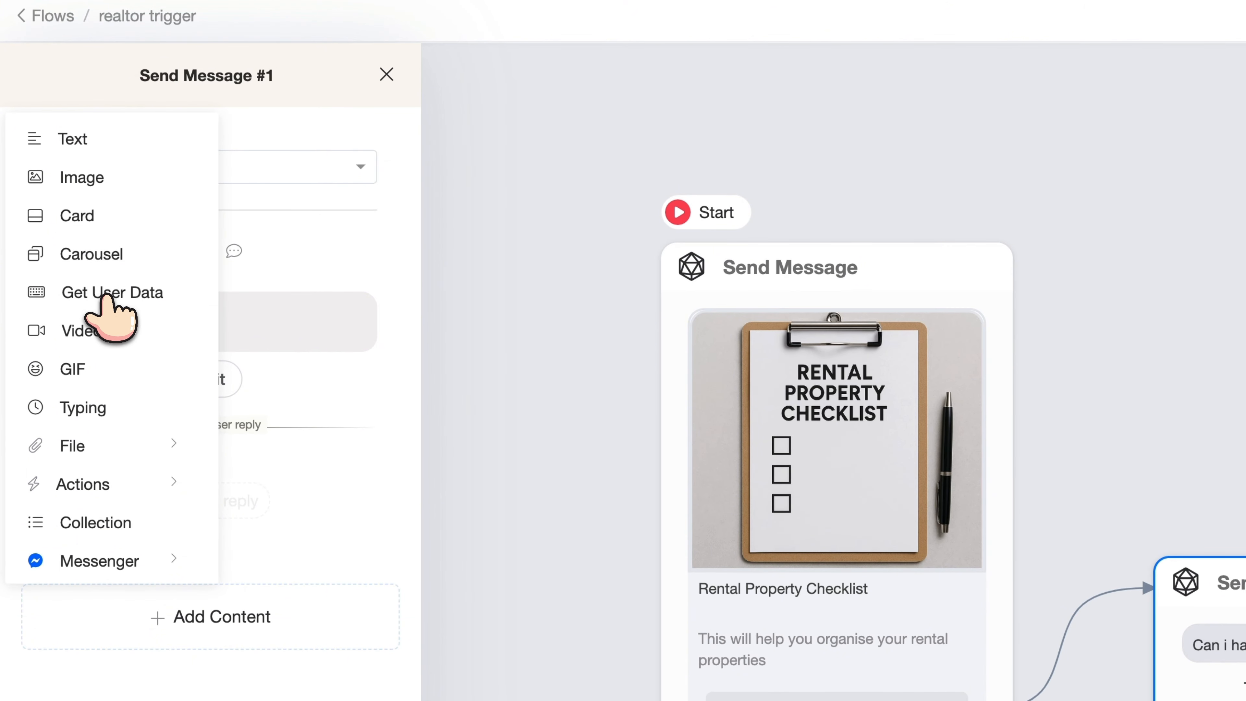
Add a Get User Data block to Send Message #1 asking 'Can i also have your email?'
click(113, 289)
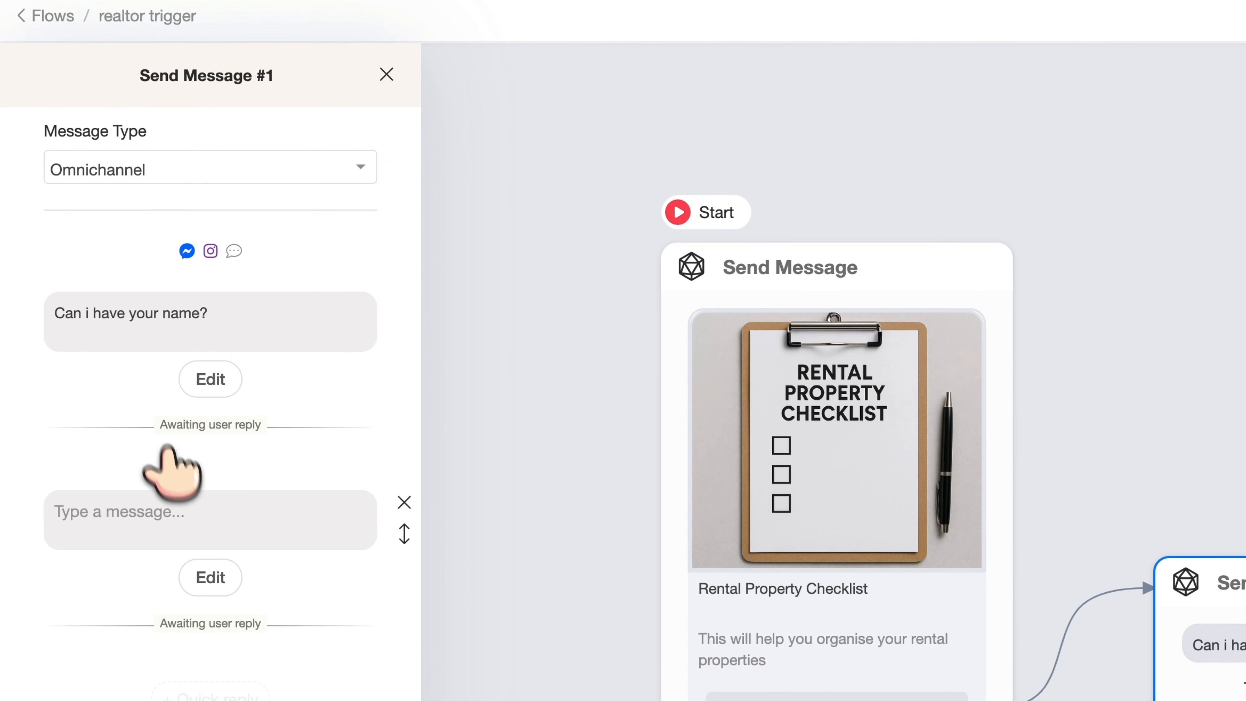
click(166, 520)
text(Can i also havv)
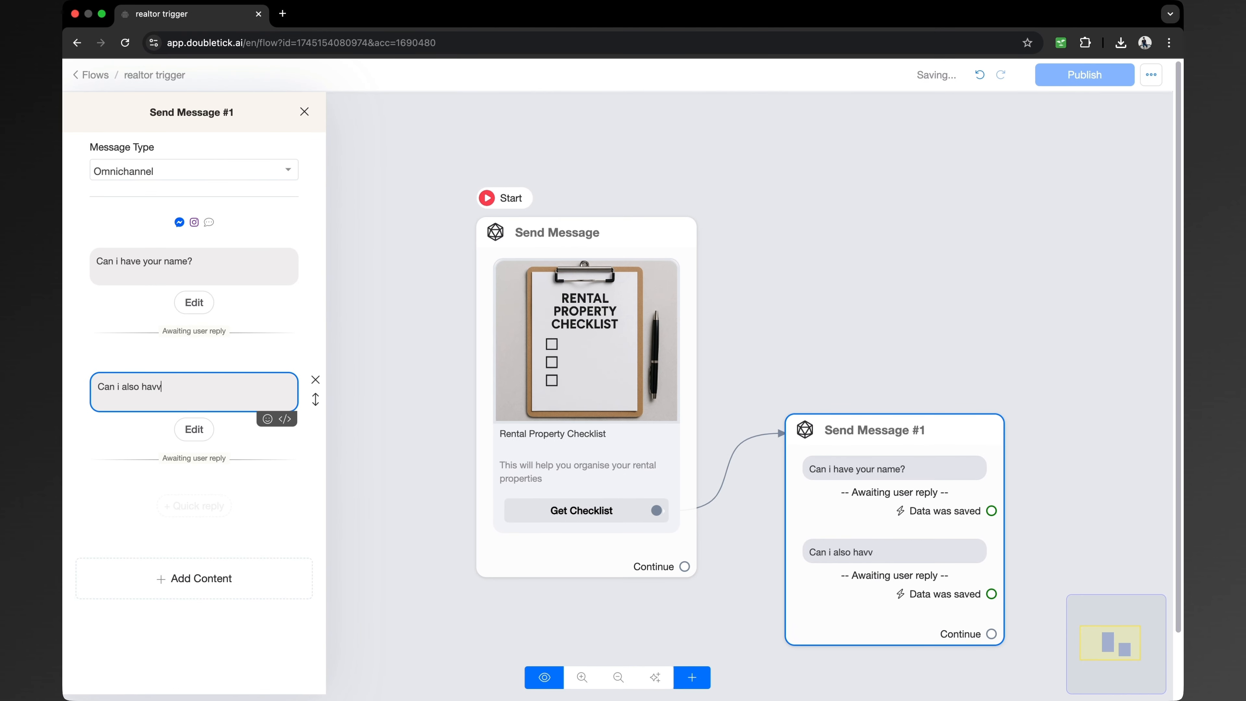
key(BackSpace)
text(e your email?)
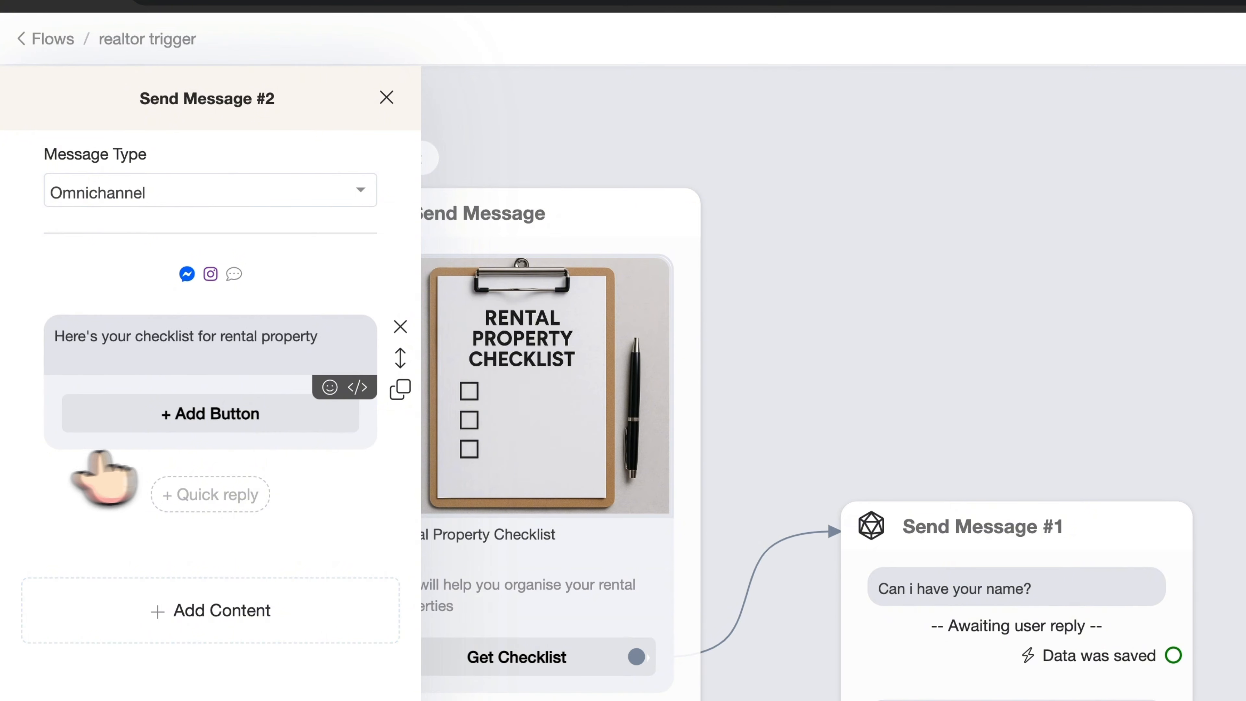
click(205, 414)
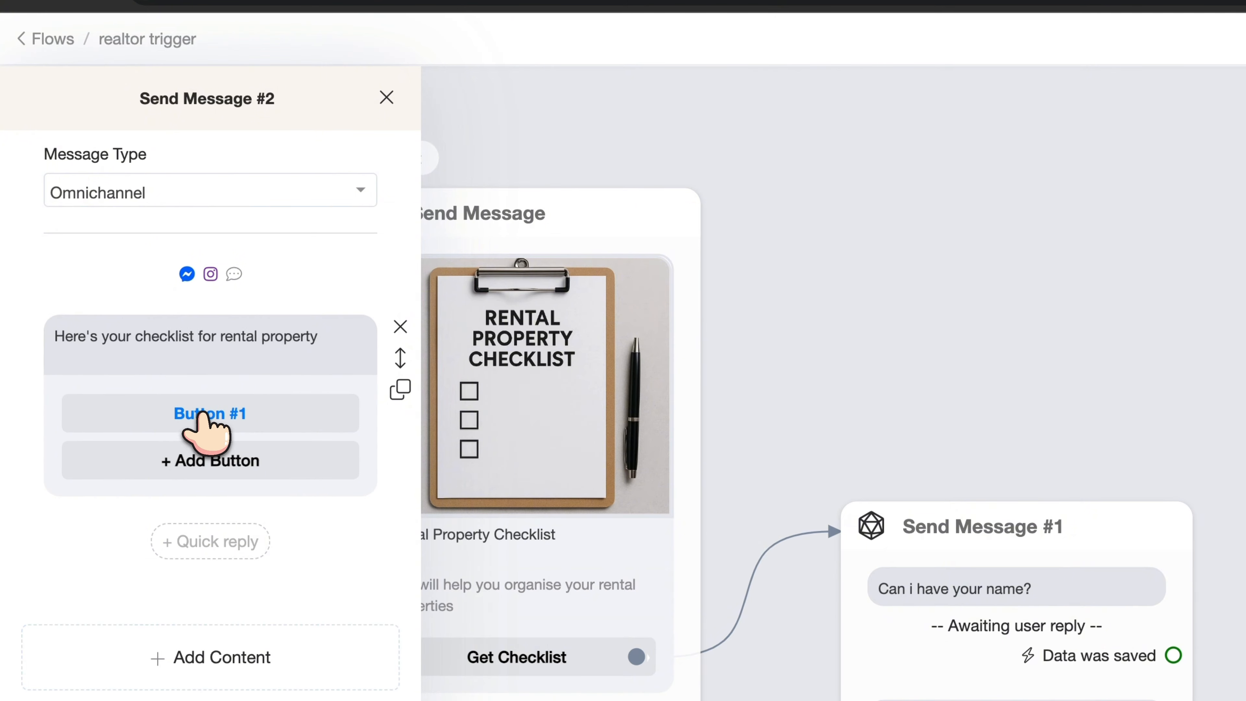
click(205, 413)
text(get)
key(BackSpace)
key(BackSpace)
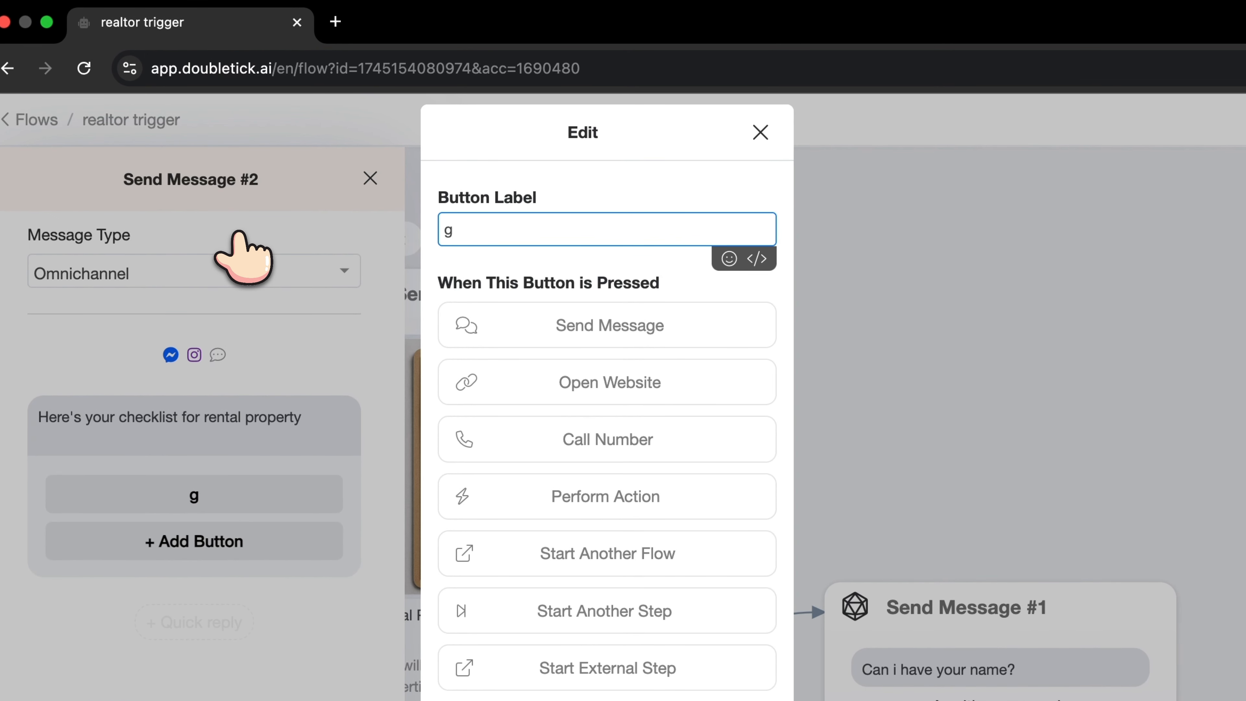
key(BackSpace)
text(Get)
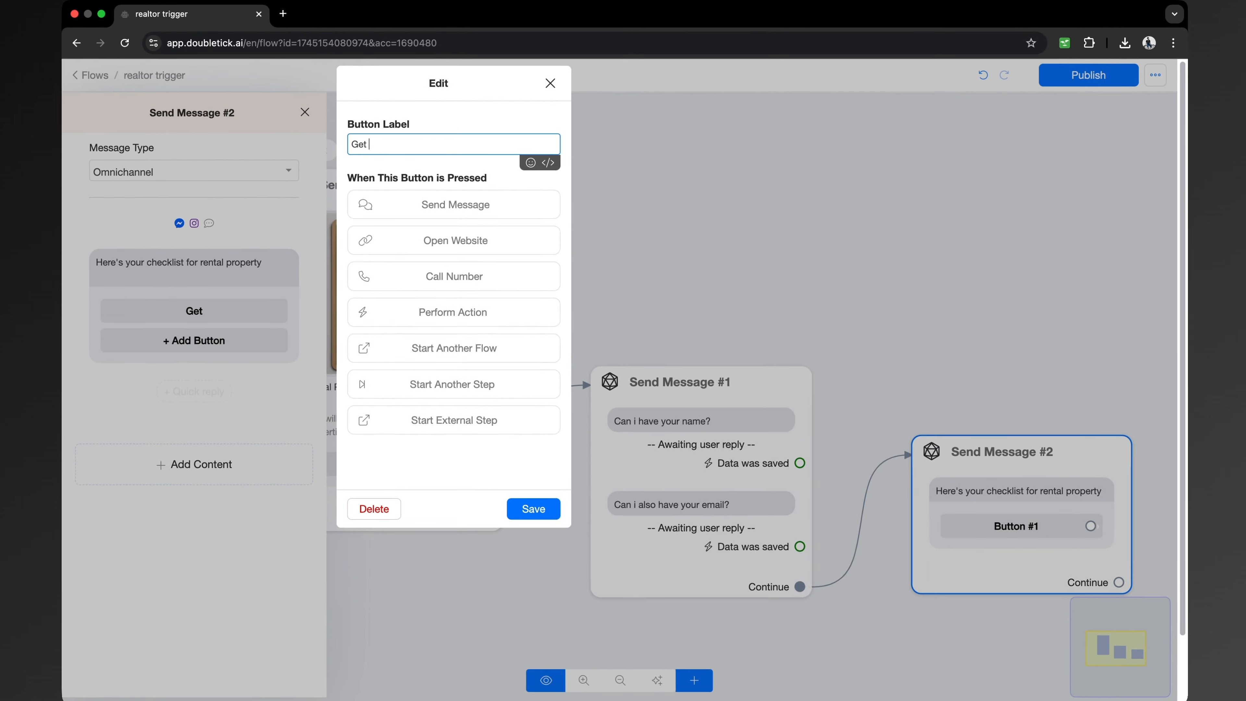
text(Now!)
click(454, 240)
key(super+t)
click(161, 15)
click(452, 261)
text(https://www.doubletick.ai/)
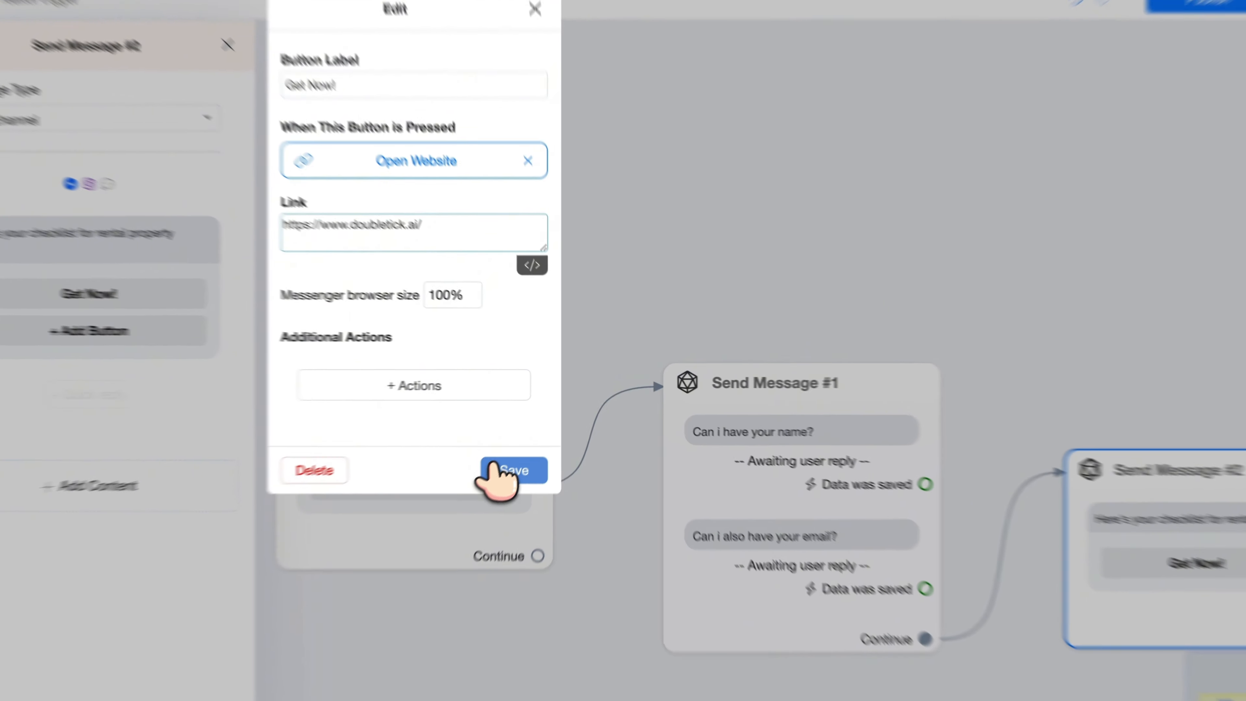
click(531, 449)
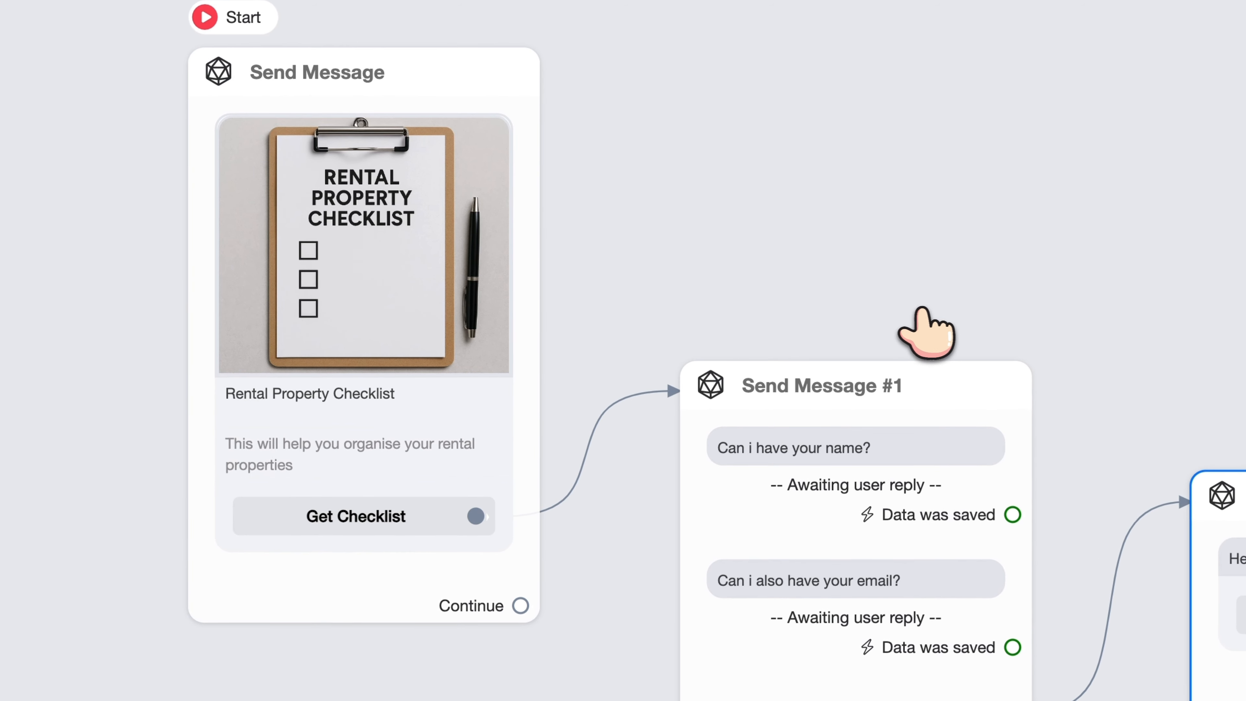
Pan the canvas and review Send Message #1 and Send Message #2 in the flow
drag(917, 310, 676, 220)
click(233, 341)
click(583, 415)
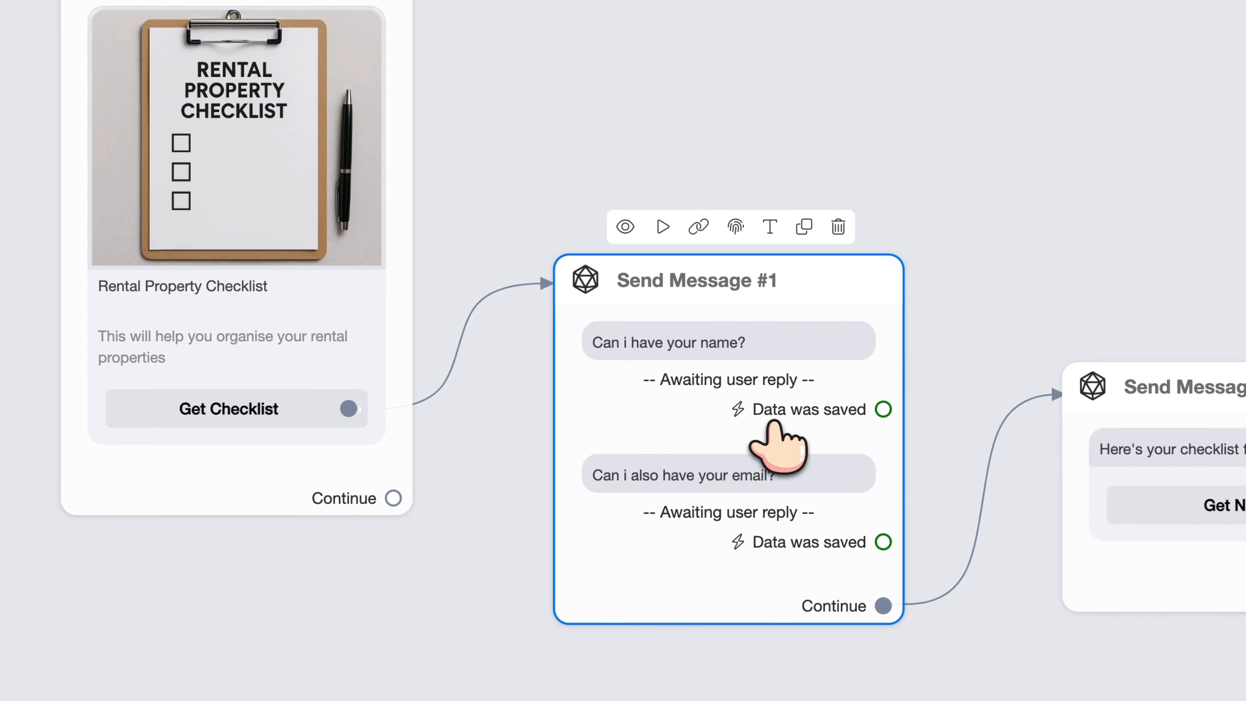
click(1125, 516)
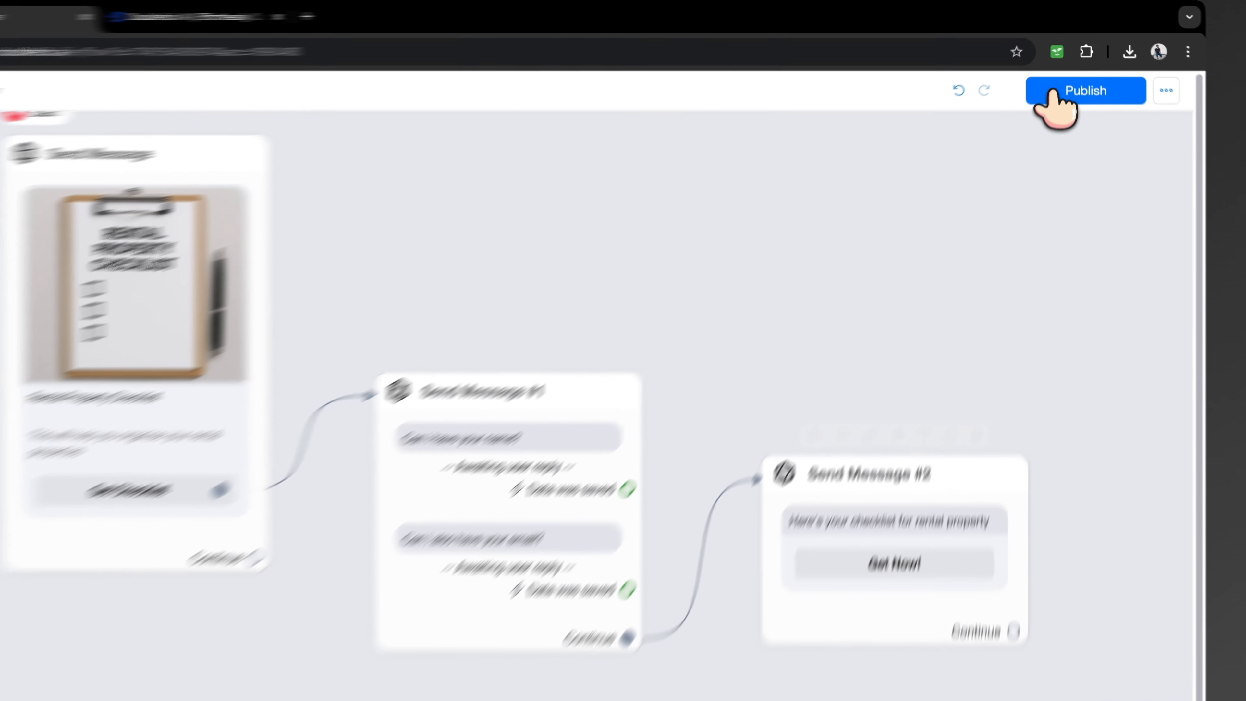
Publish the realtor trigger flow, then expand OpenAI ChatGPT under Settings > Integrations
click(1068, 77)
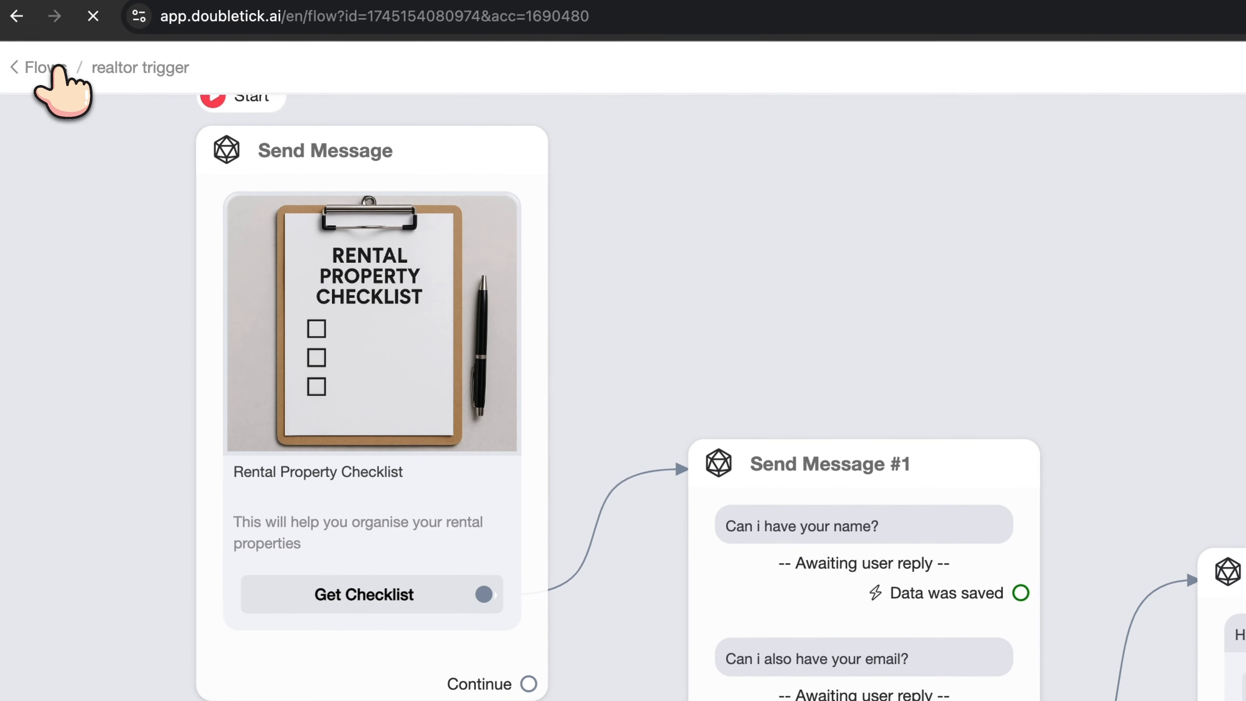
click(51, 67)
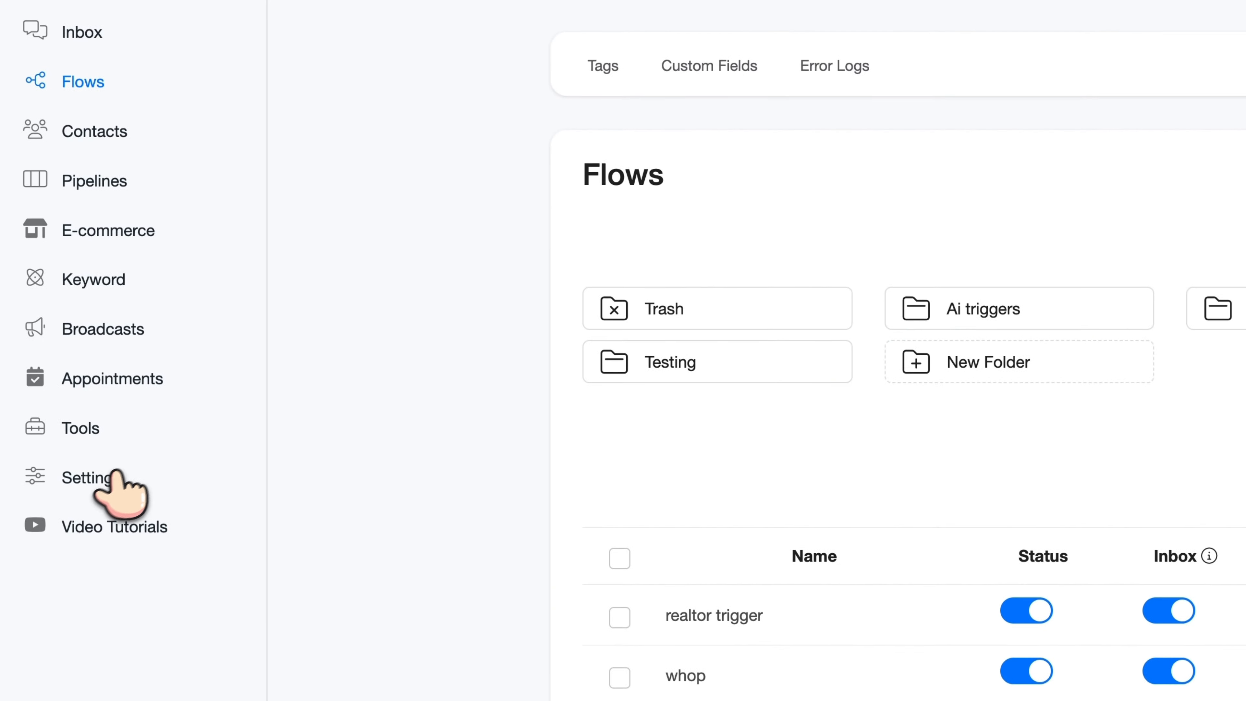
click(116, 474)
click(565, 121)
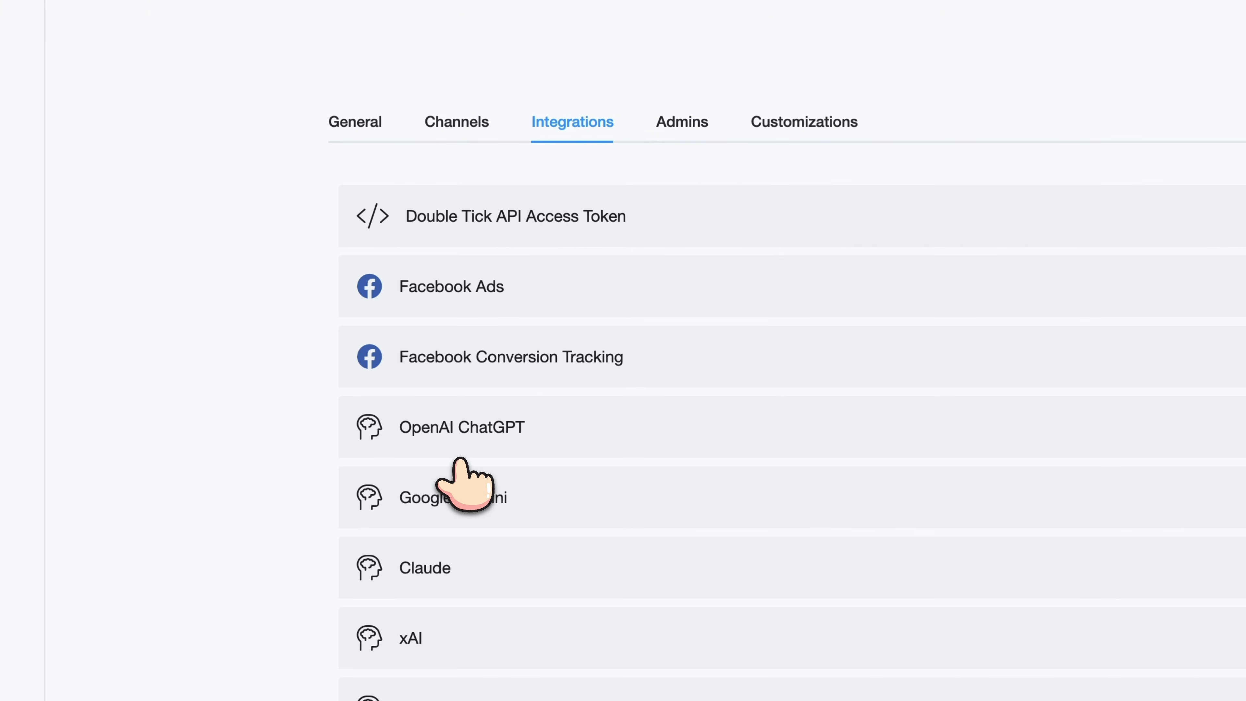
click(483, 444)
scroll(638, 490, down, 5)
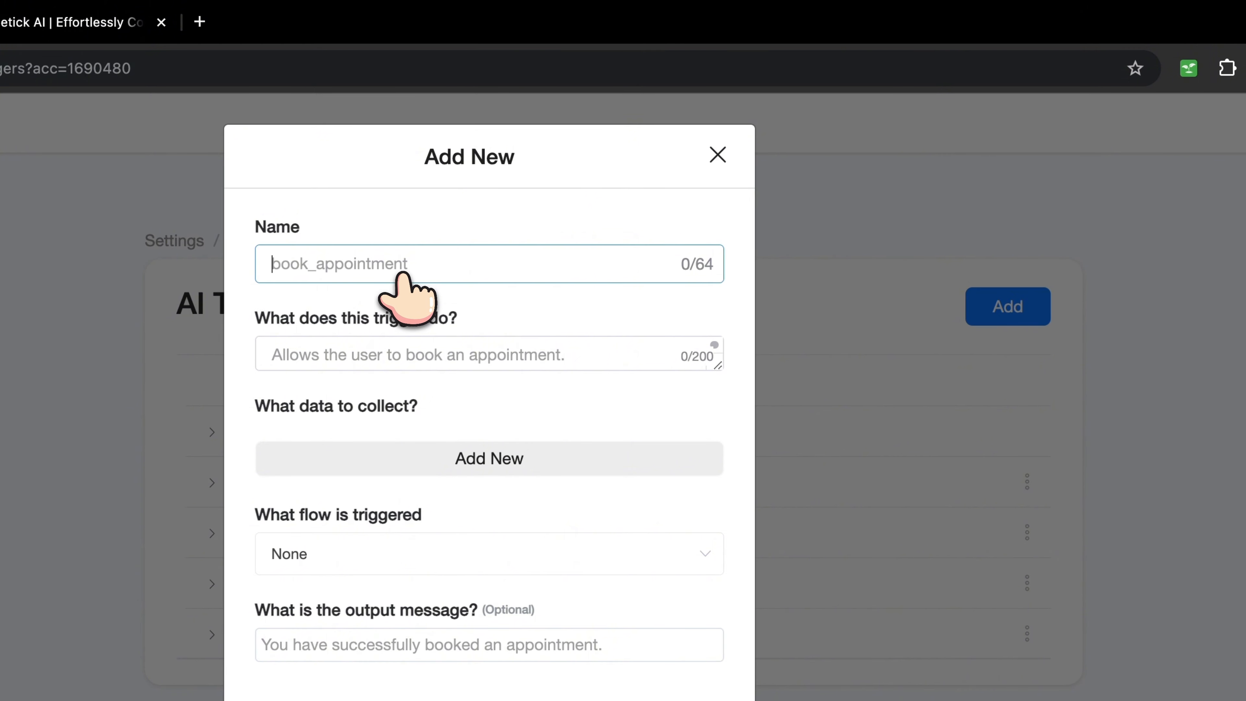
Name the AI trigger 'Rental_checklist' and describe it as giving access to the rental property checklist
text(rental)
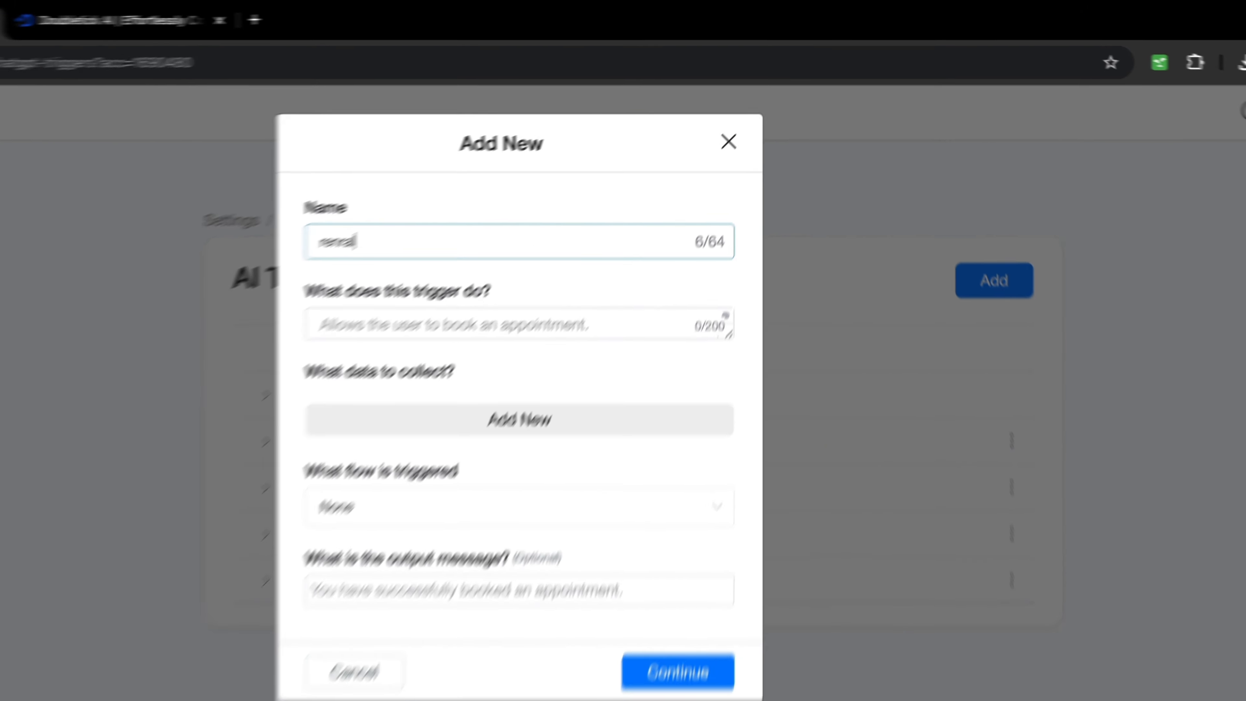
key(BackSpace)
key(BackSpace)
key(BackSpace)
key(BackSpace)
key(BackSpace)
key(BackSpace)
text(Rental)
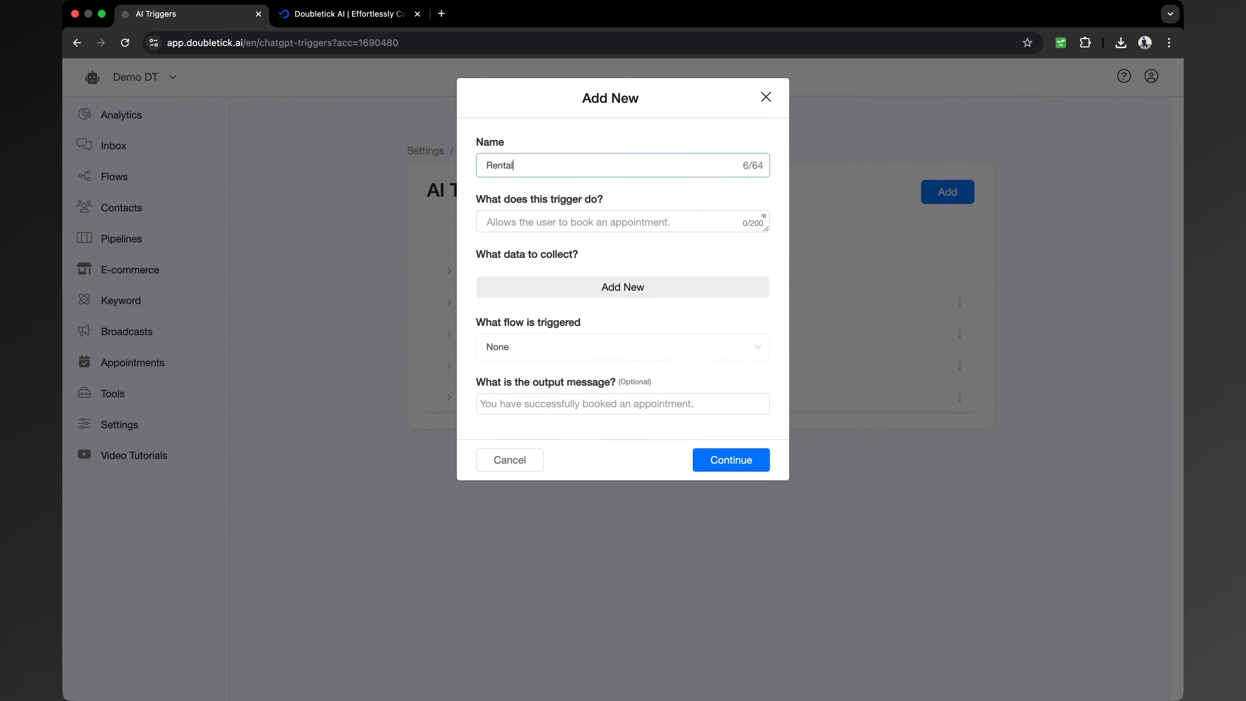
text(_checklist)
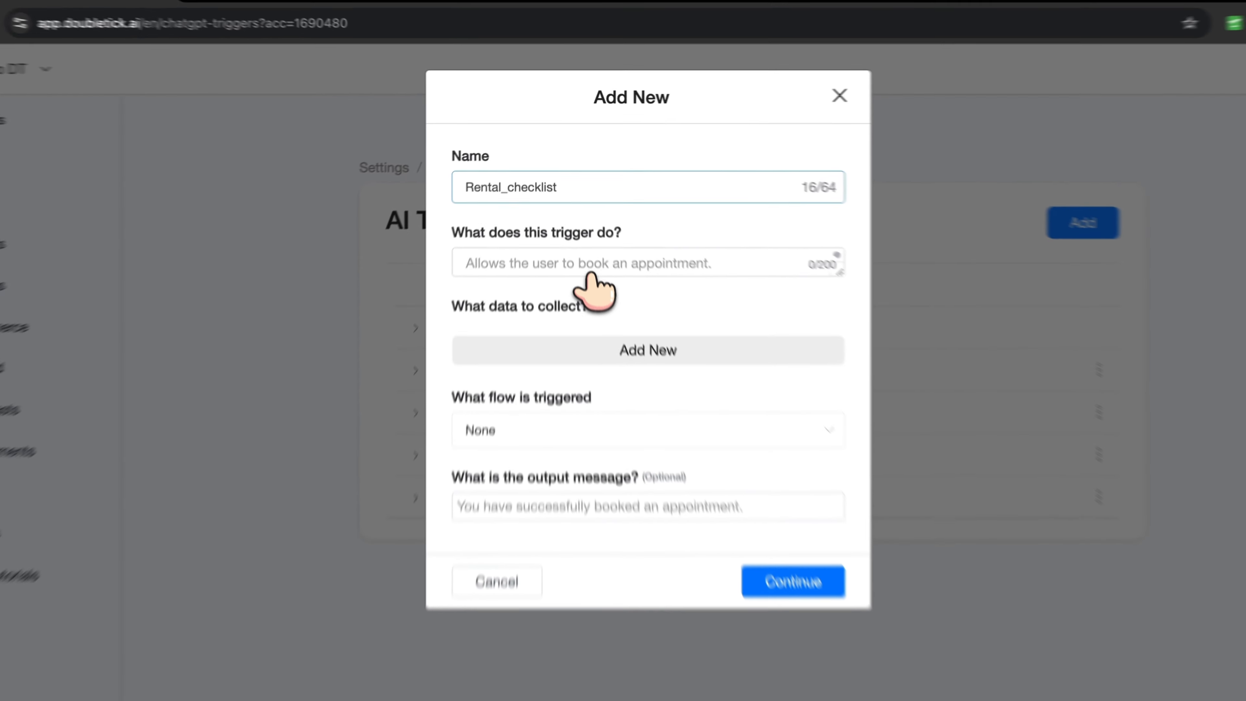
click(591, 267)
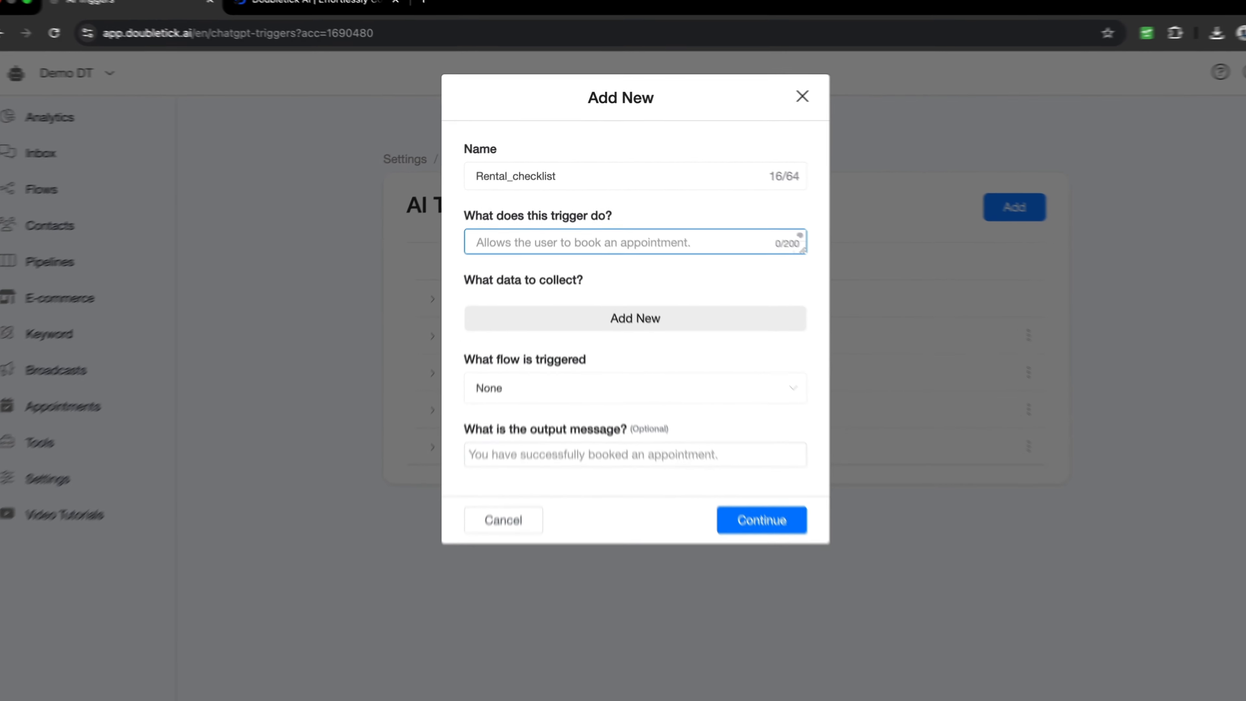
key(F5)
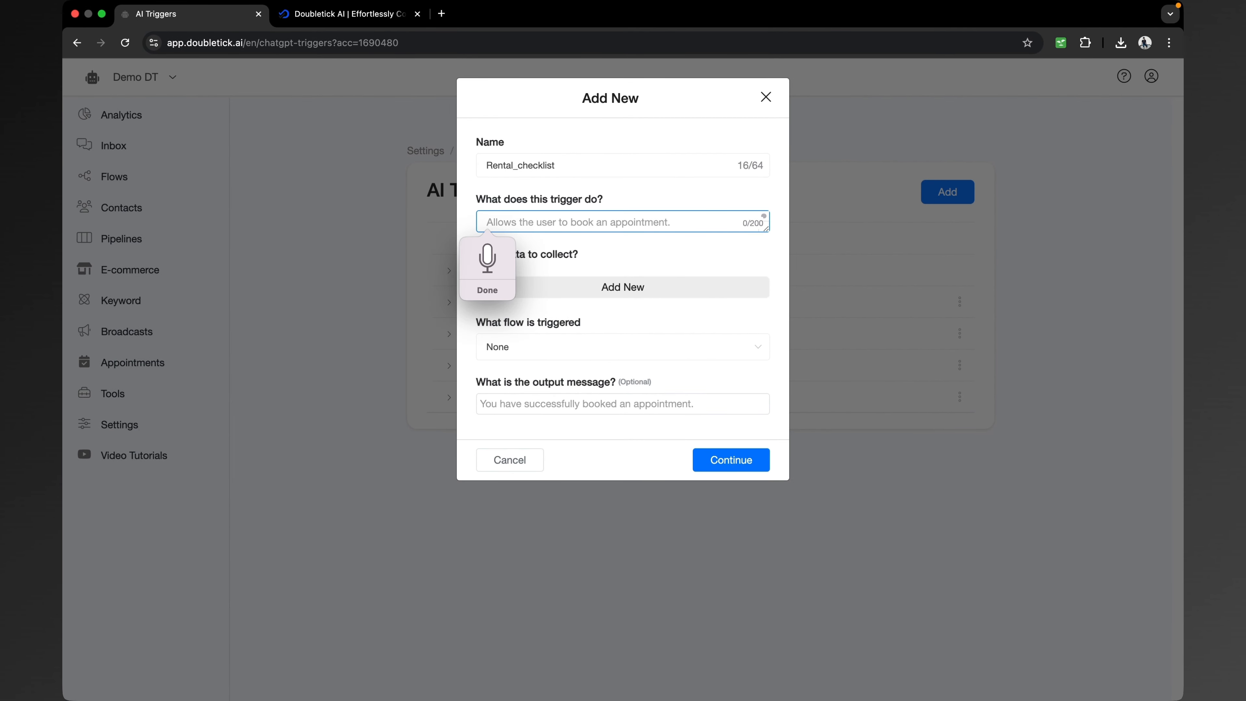
text(Allows is the user to have access to our rental property checklist)
Set the triggered flow to 'realtor trigger' and save the trigger
click(515, 346)
click(392, 423)
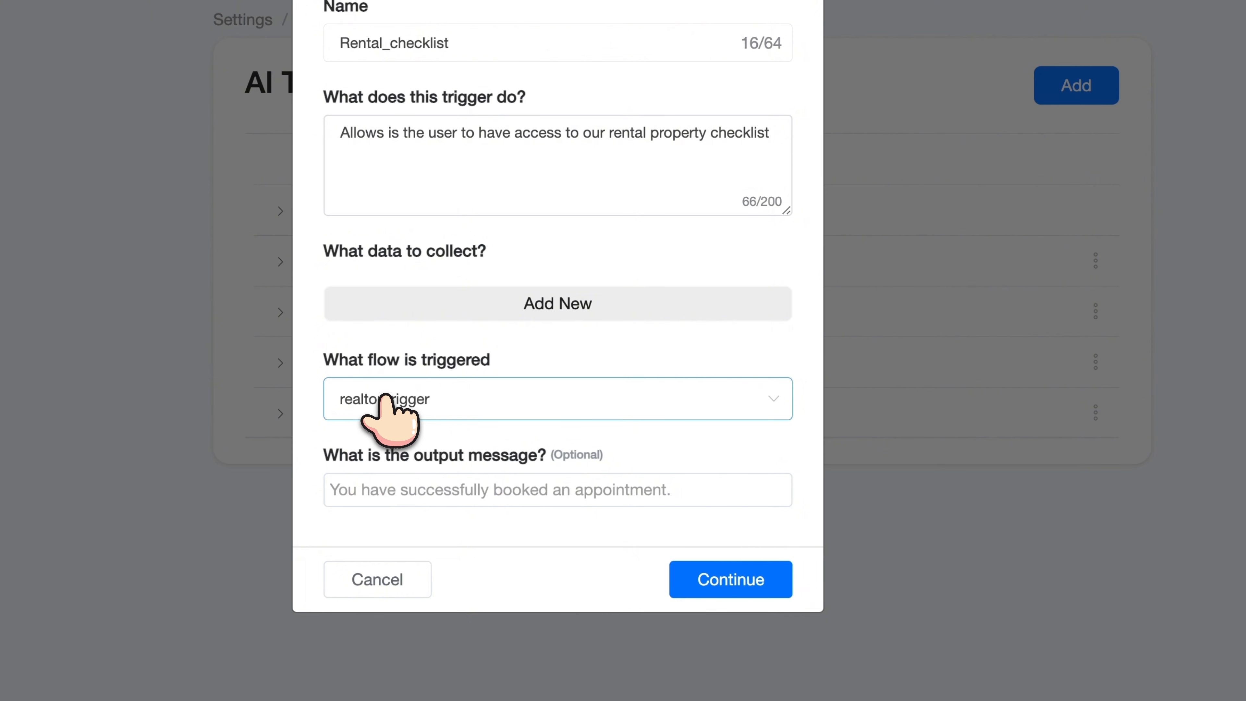
click(417, 399)
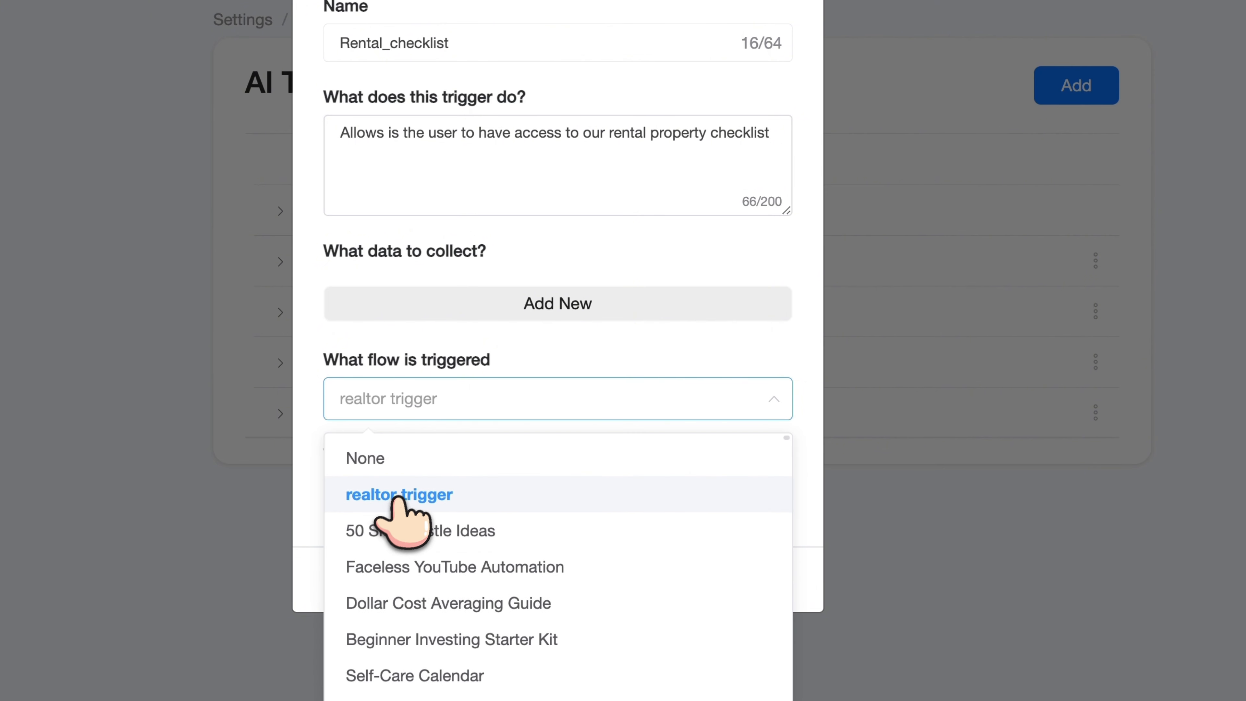
click(399, 496)
click(744, 580)
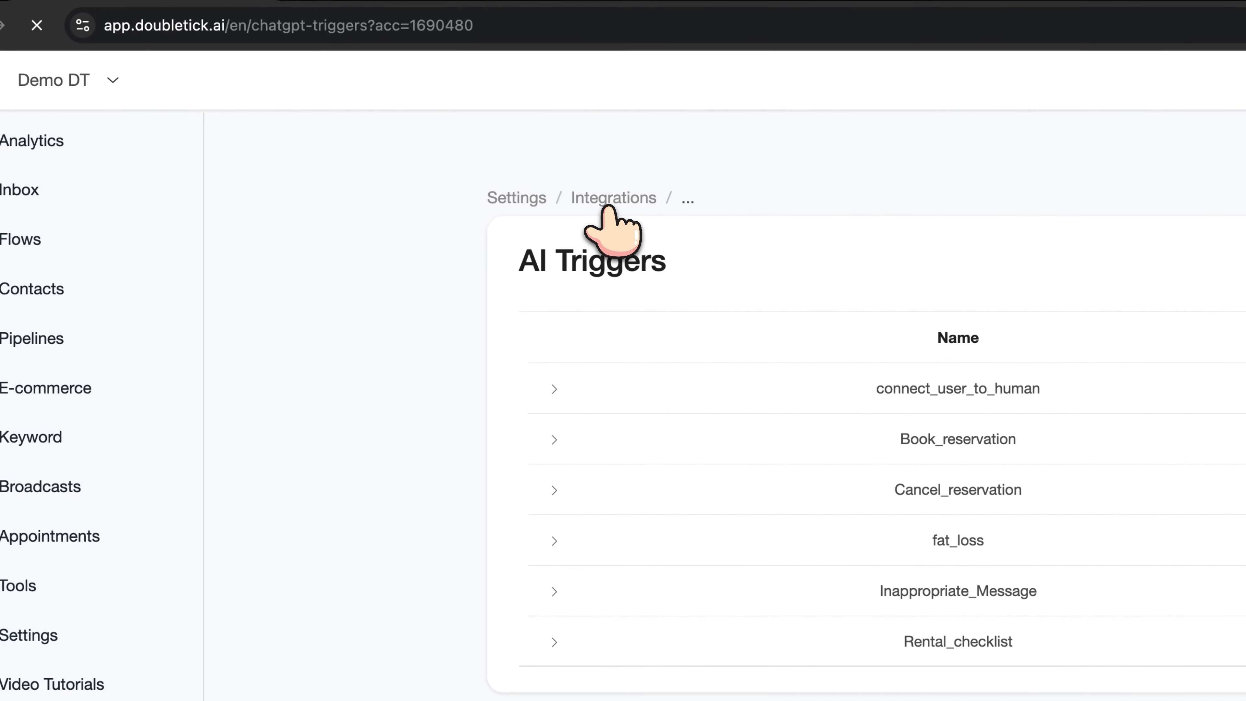
Add Rental_checklist to the OpenAI ChatGPT integration's AI Triggers
click(608, 198)
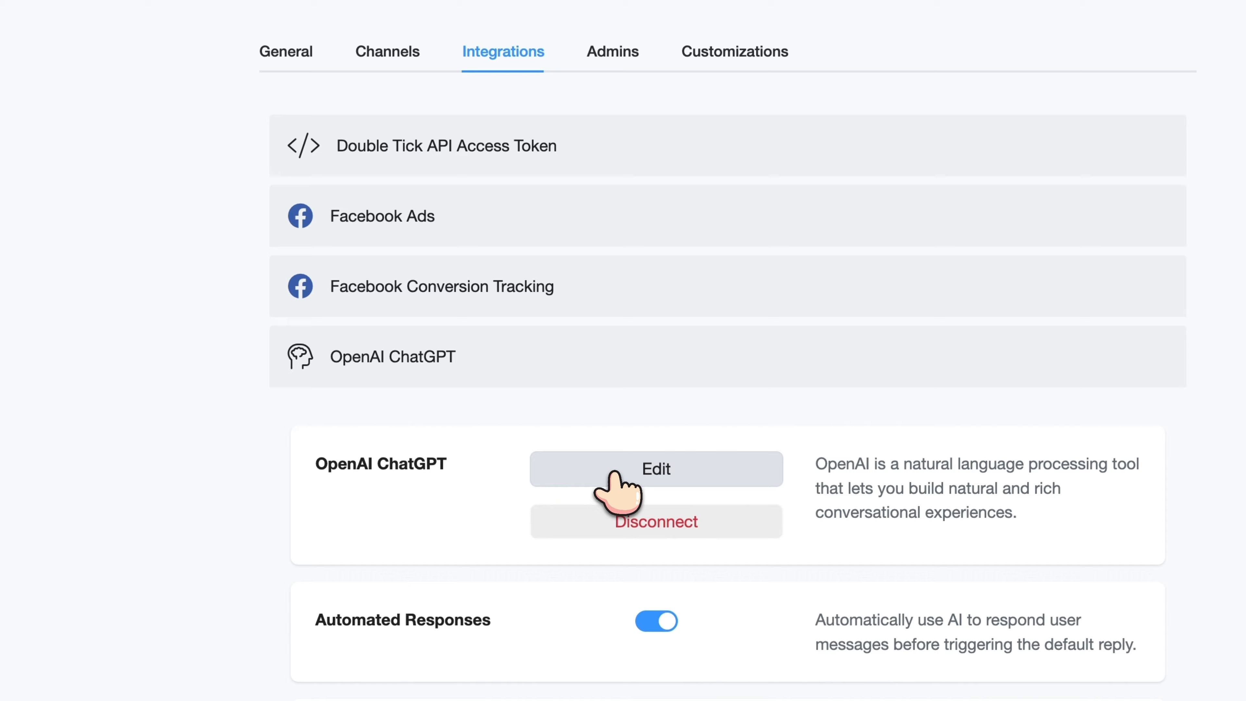
click(625, 469)
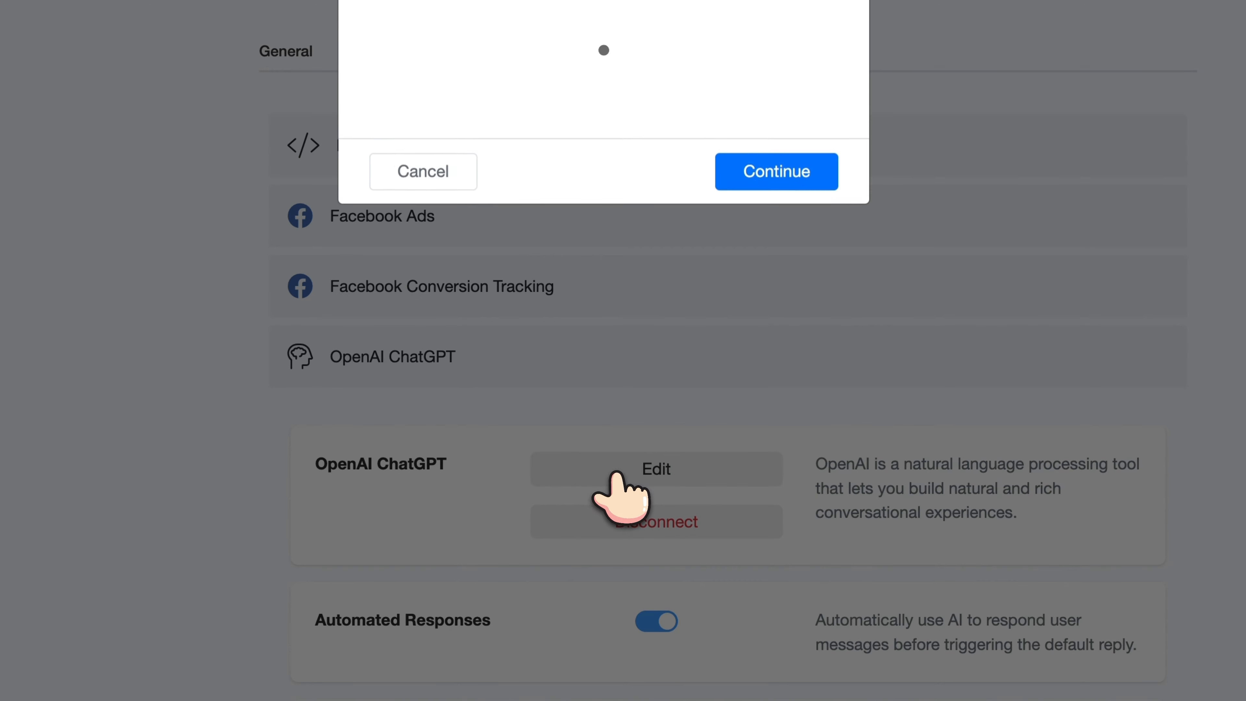
click(809, 196)
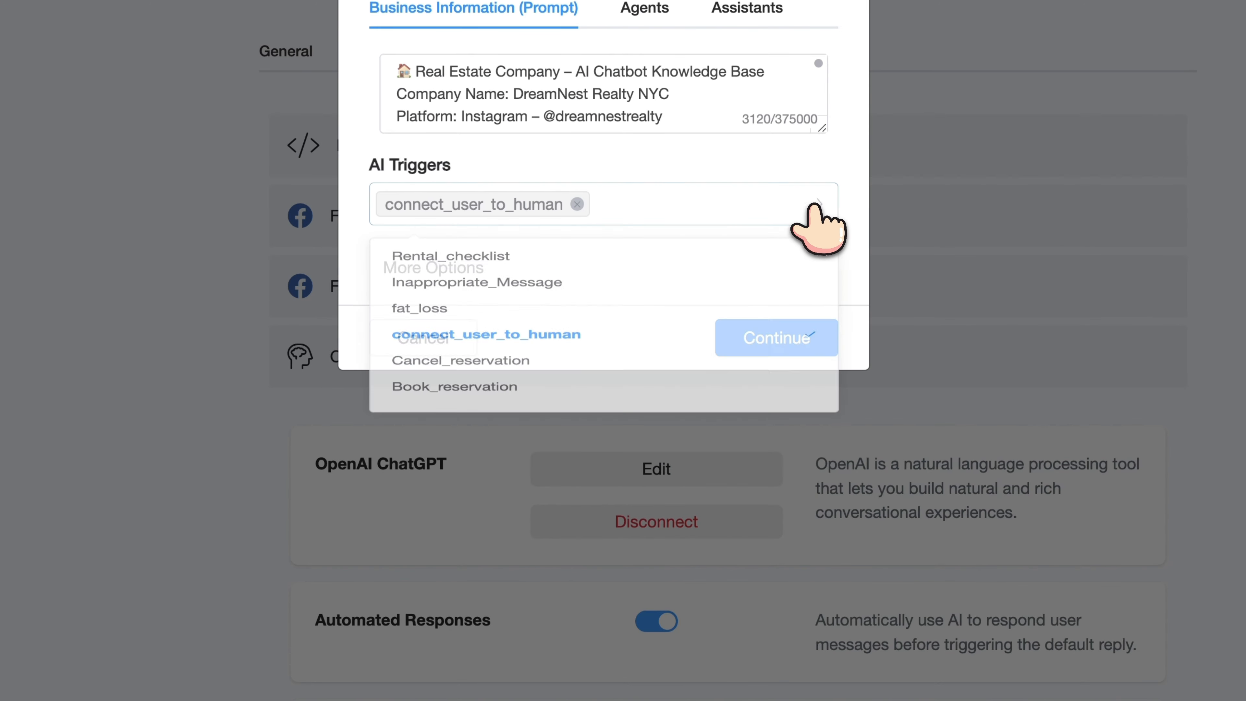
click(516, 263)
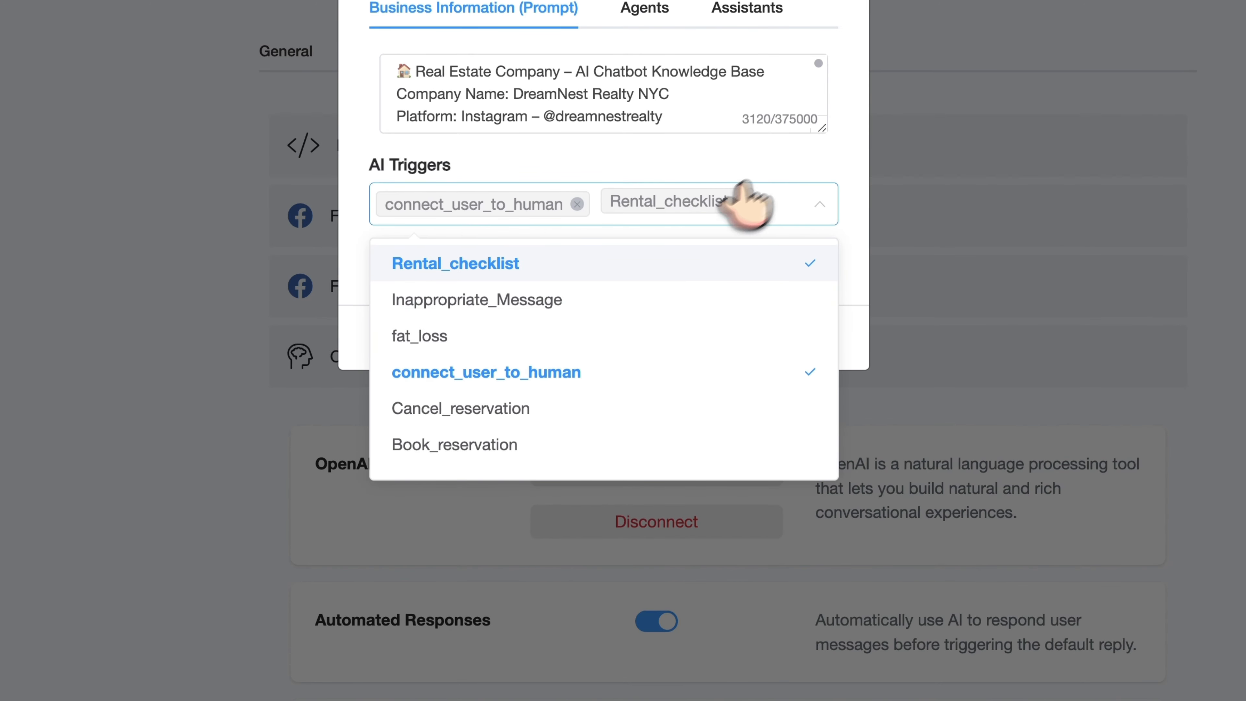
Enlarge the business prompt box and start an 'Important Instrutions:' list with item 1 at its top
drag(818, 128, 819, 651)
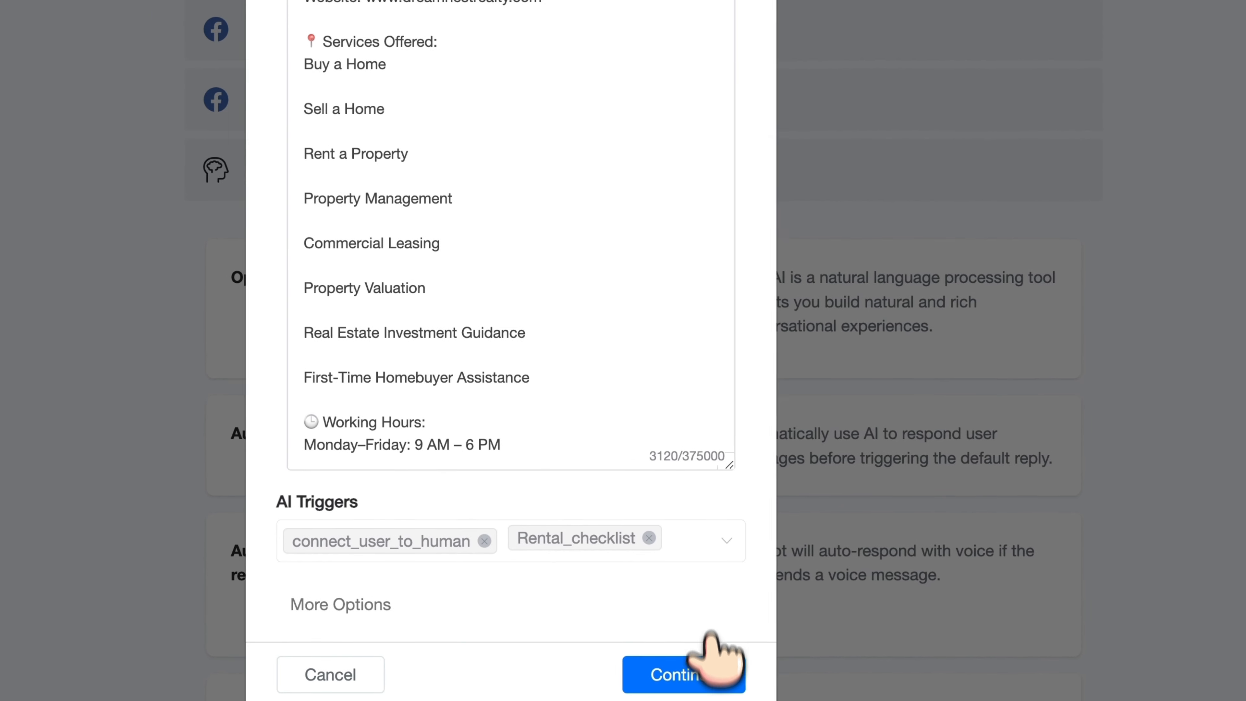
drag(734, 485, 734, 409)
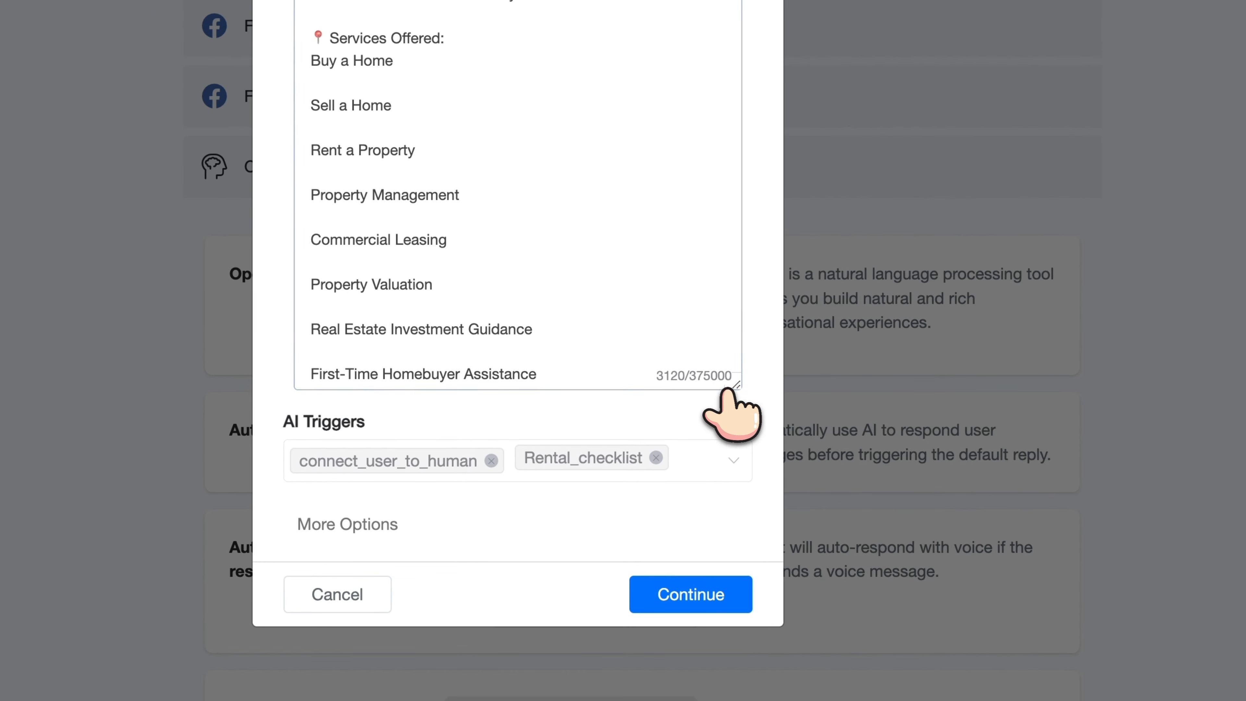
click(368, 55)
key(Return)
key(Return)
key(Return)
key(Up)
key(Up)
key(Up)
text(Important Instrutions:)
key(Return)
text(1.)
key(F5)
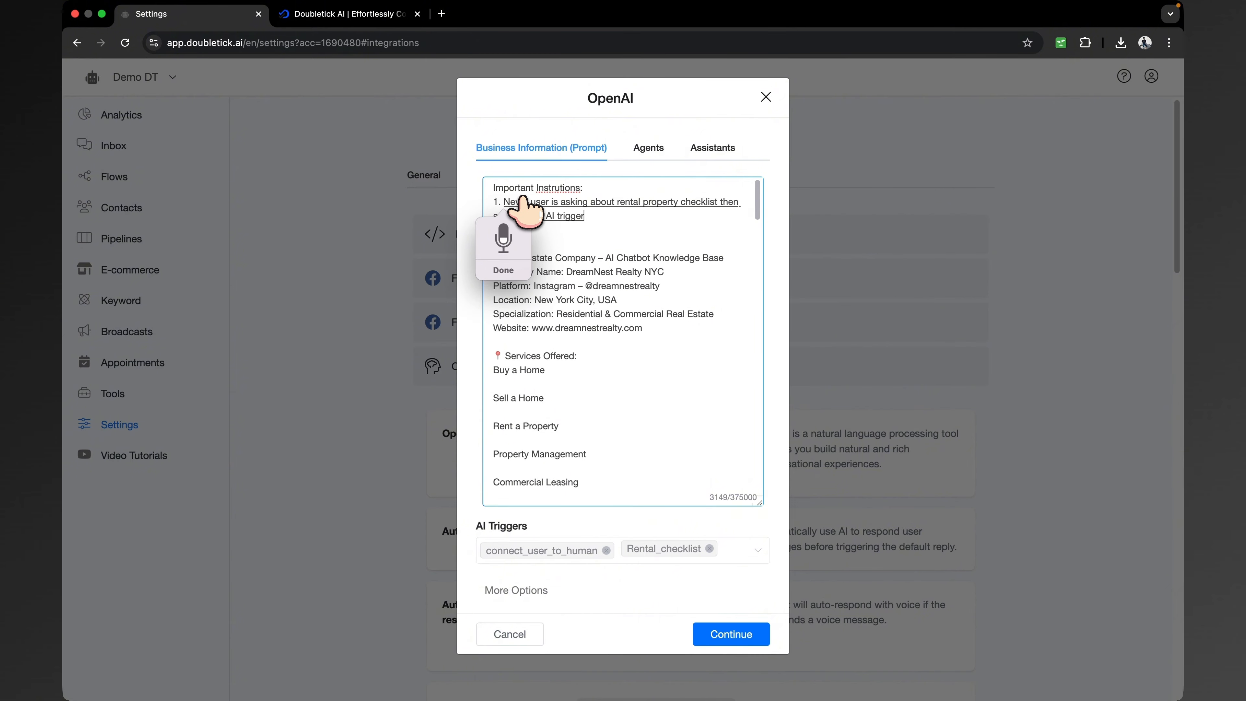
Edit the dictated instruction, replacing 'Never' with 'Whenever' and retyping 'asking'
click(523, 198)
double_click(521, 201)
text(W)
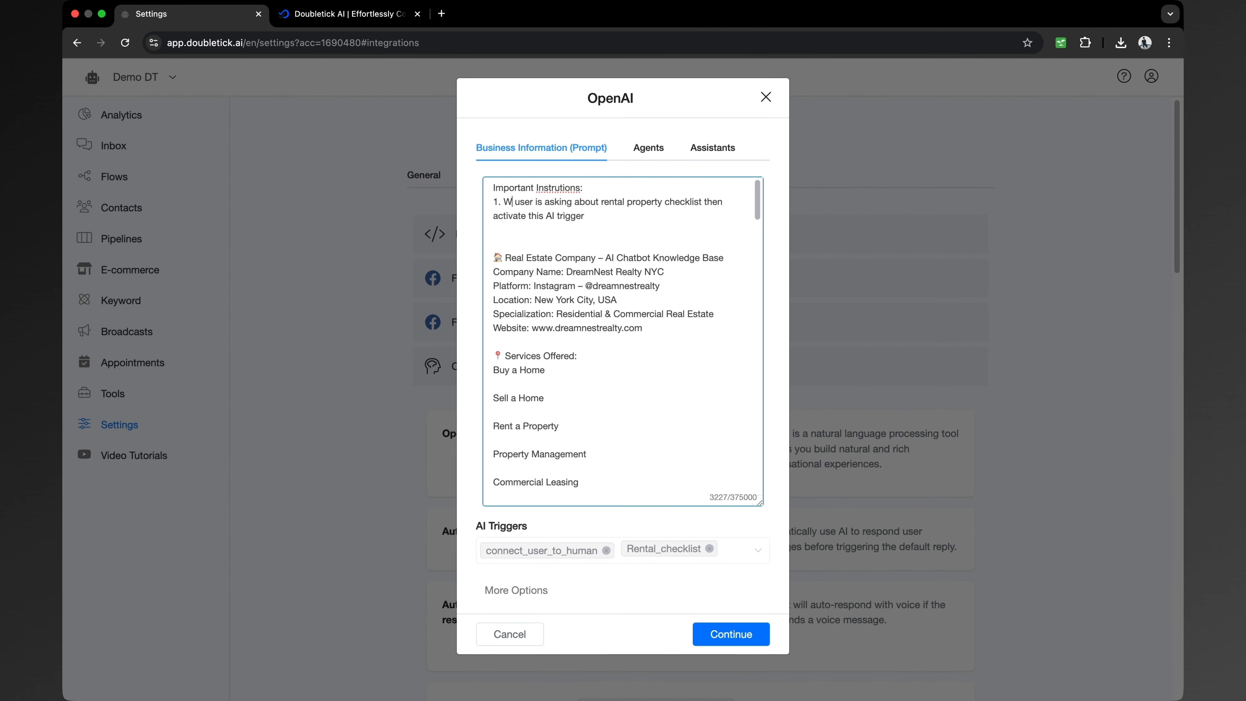
text(henever)
double_click(597, 203)
text(as)
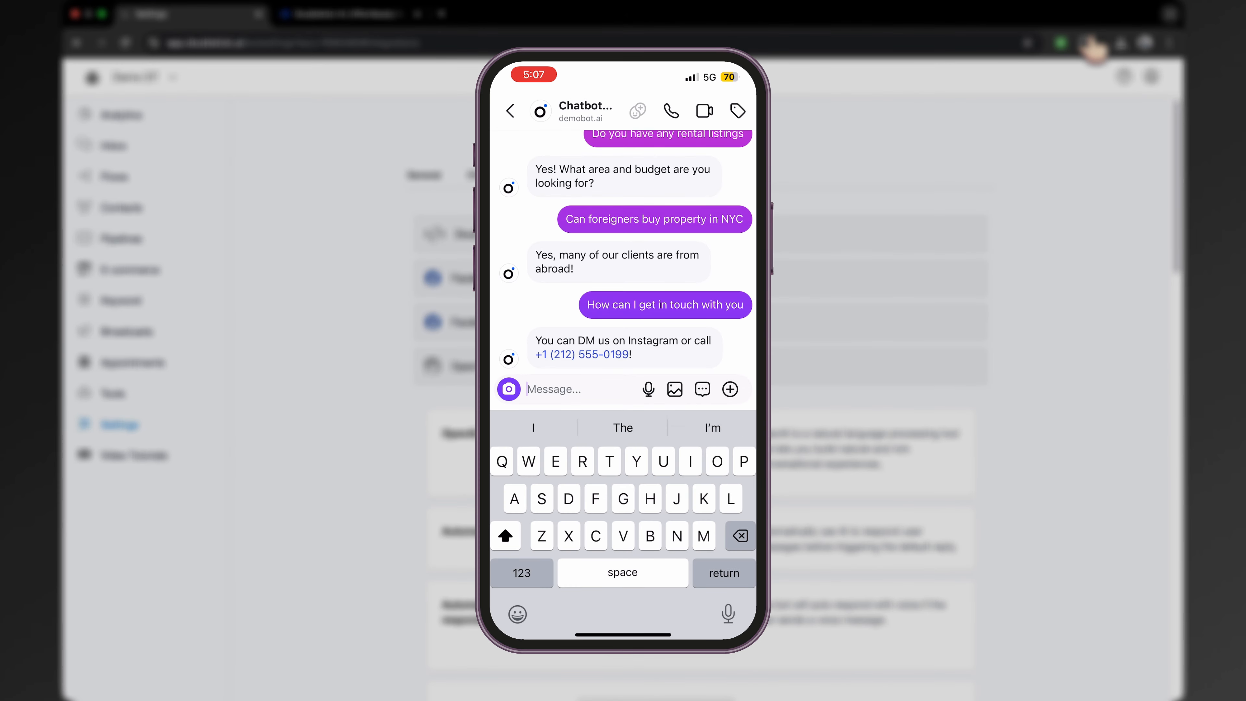
Send the bot 'I am looking rental property checklist can I have it'
text(I am looking ai)
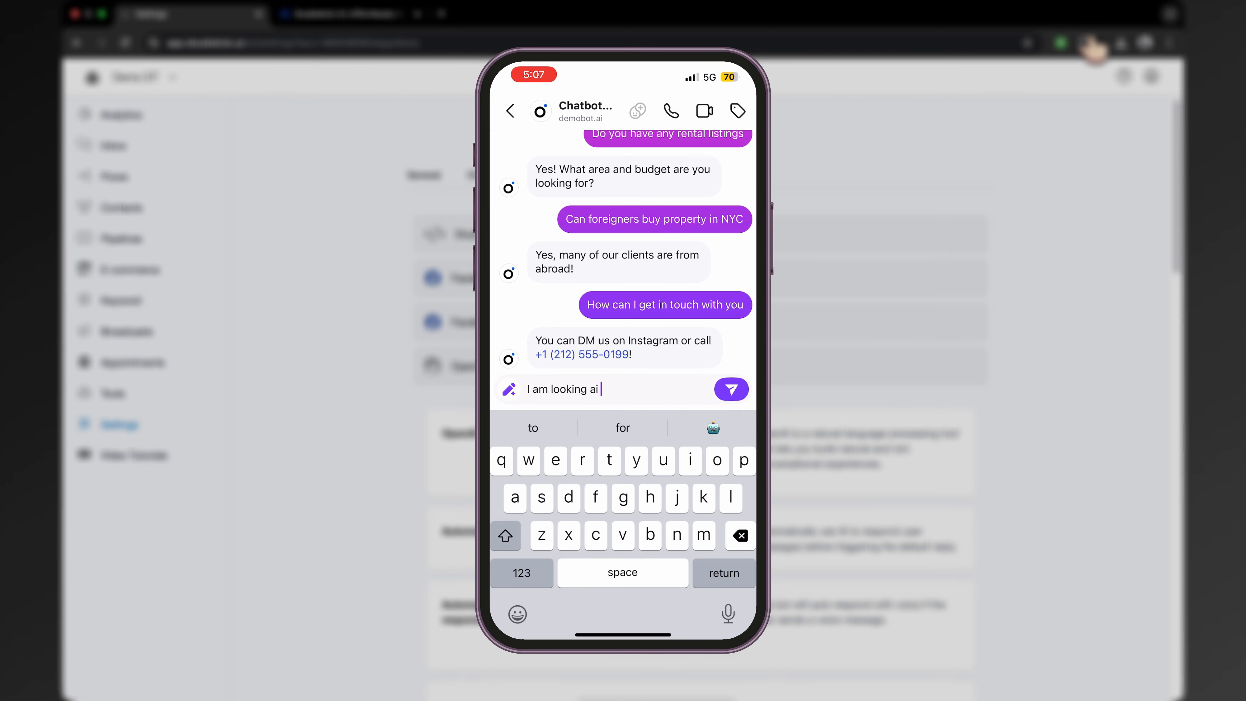
key(BackSpace)
text(re)
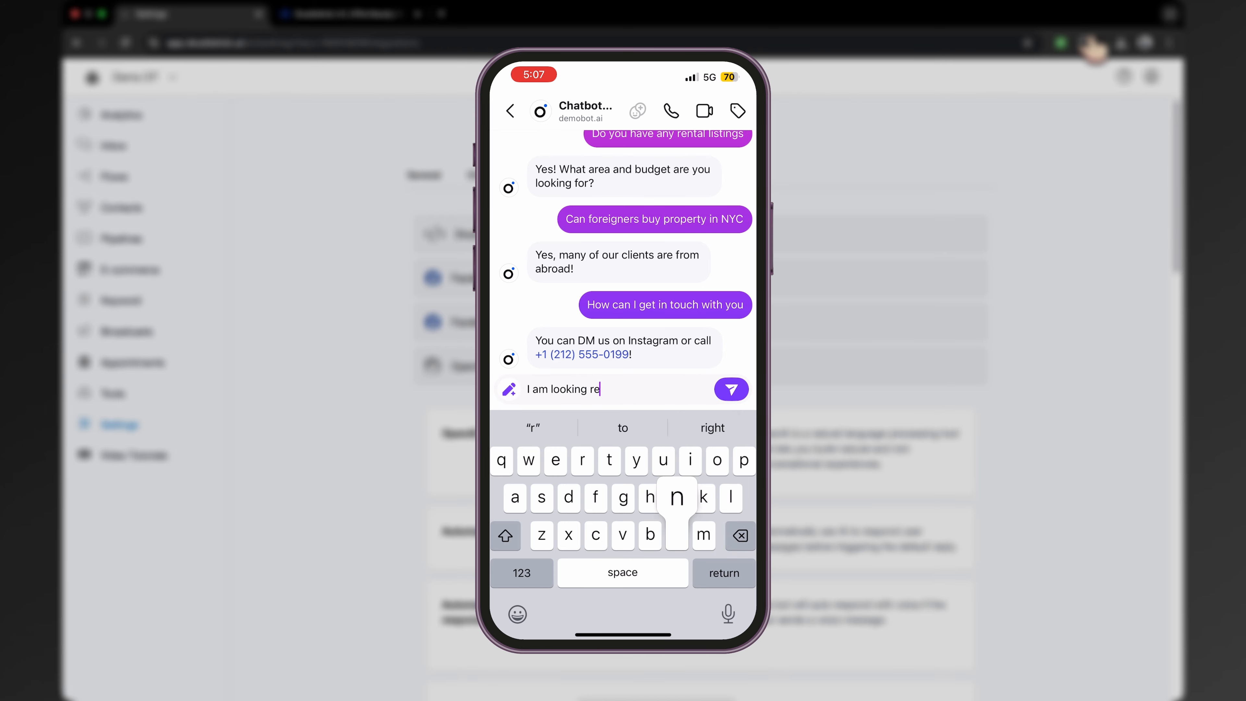
text(ntal property)
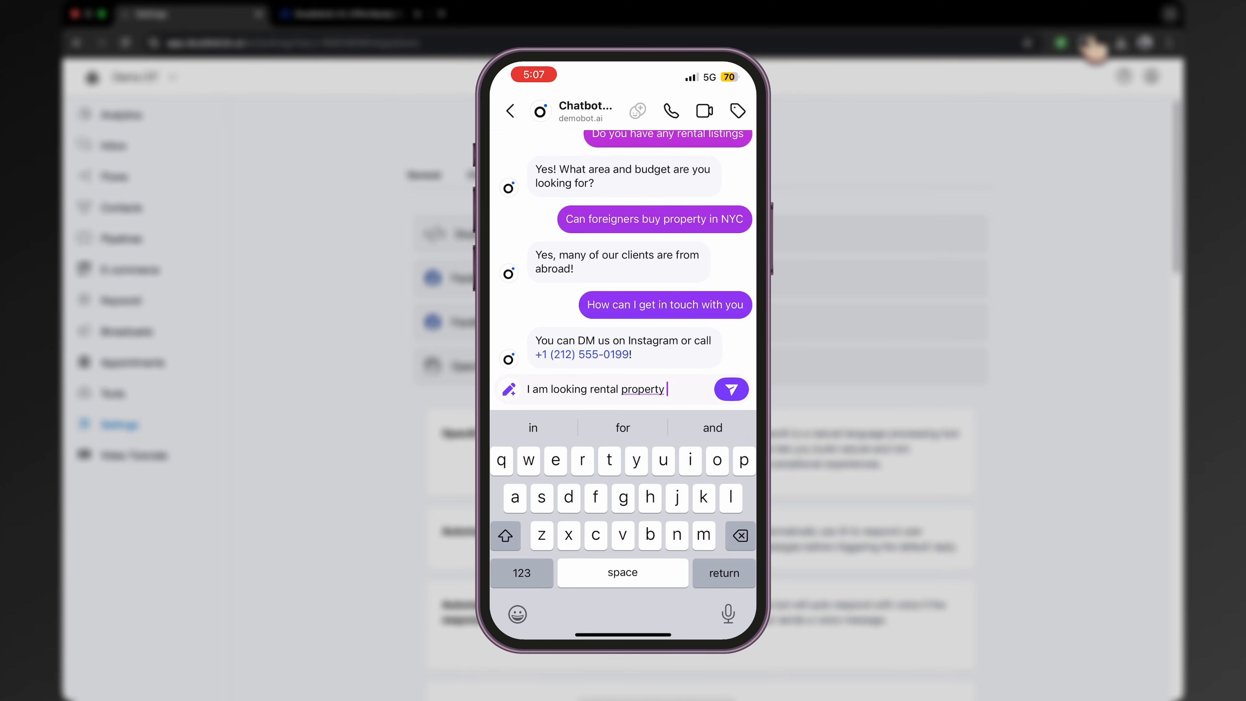
text( checklist )
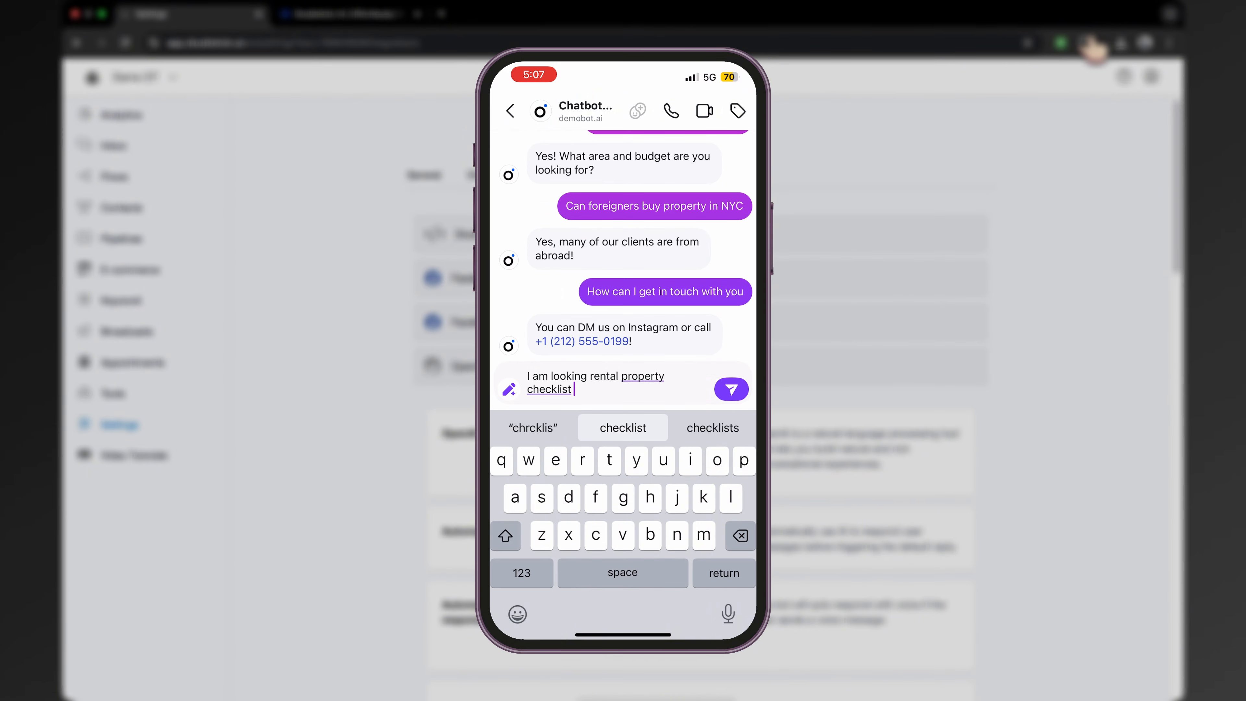
text(can I have it)
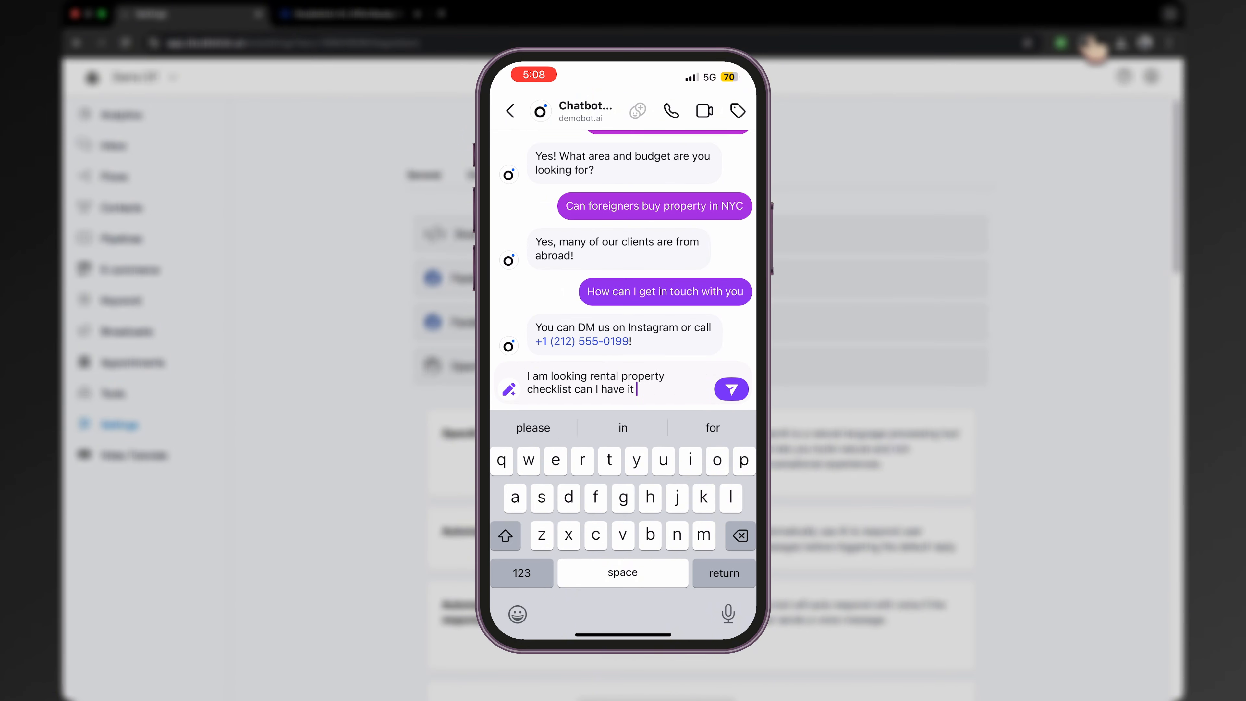
key(Return)
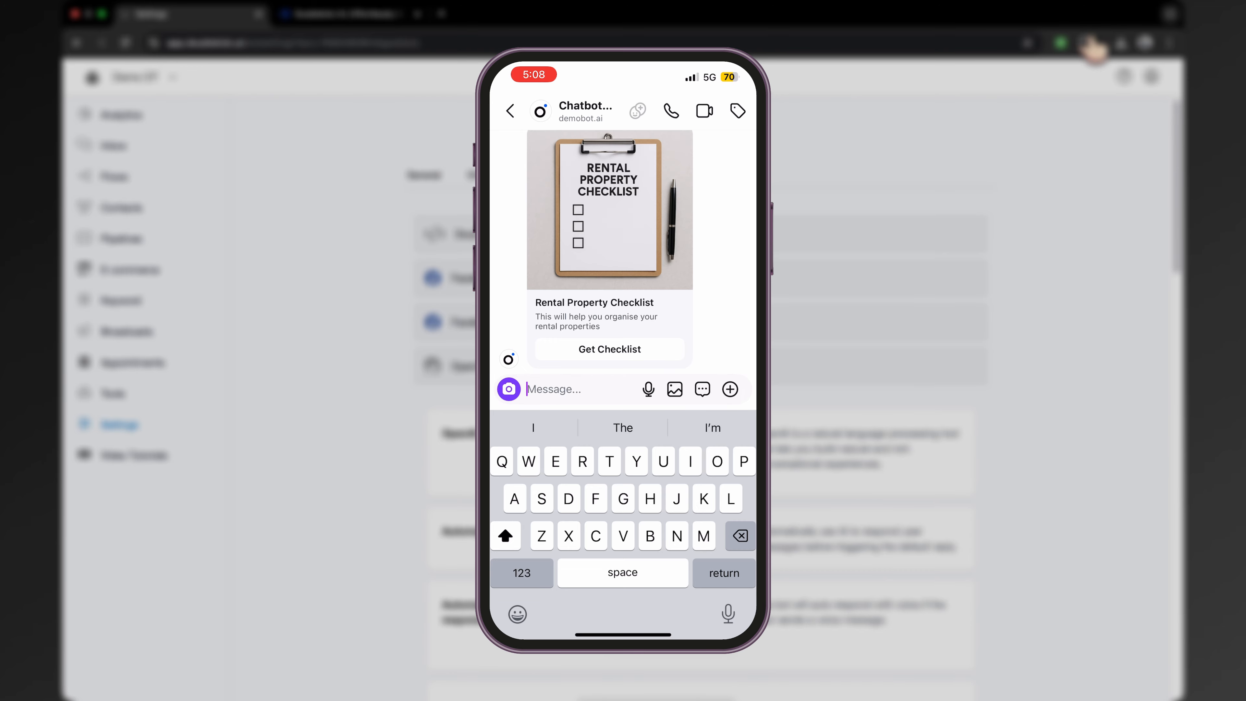
Reply to the bot with a name and start typing an e-mail address
text(Alex)
key(Return)
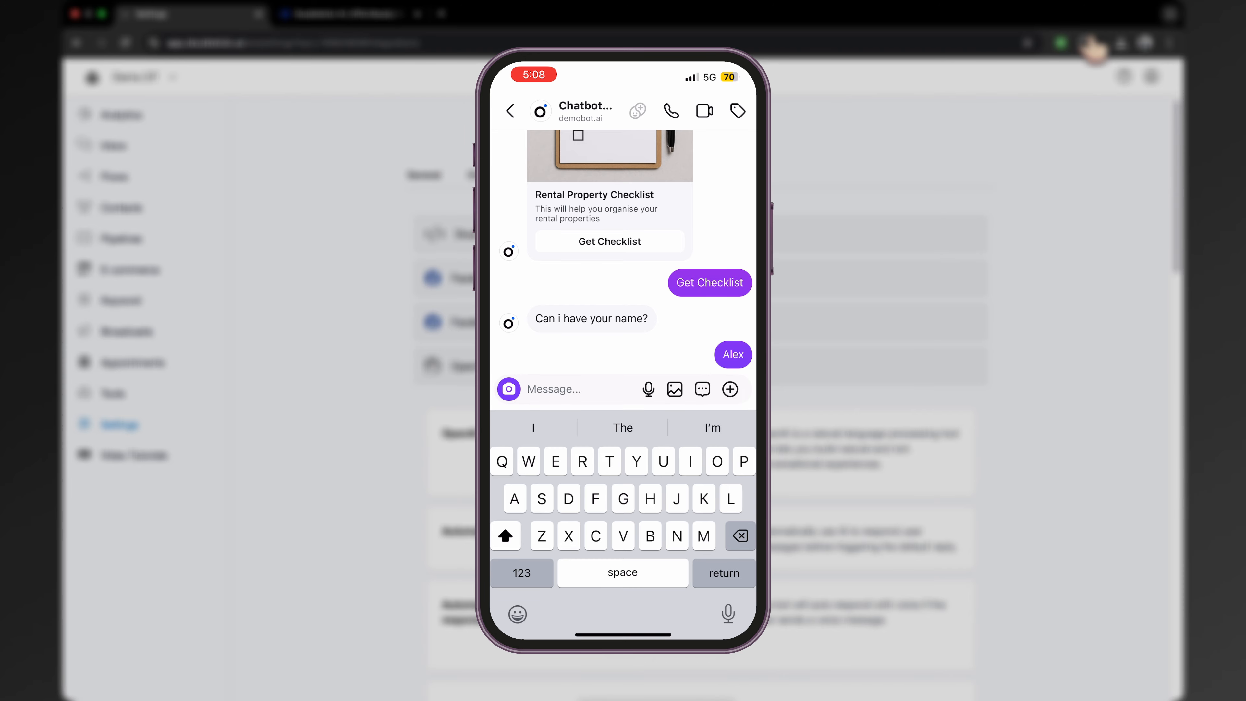
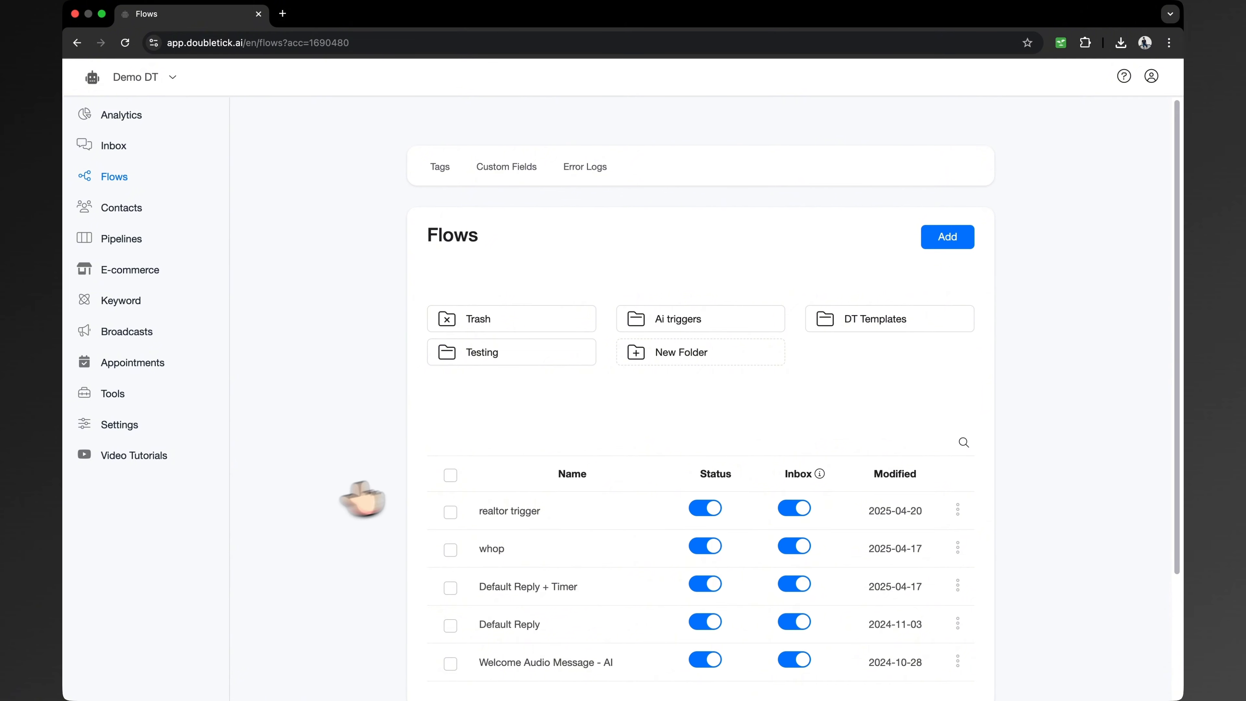
Open the realtor trigger flow to check its messages, then return to the Flows list
click(485, 511)
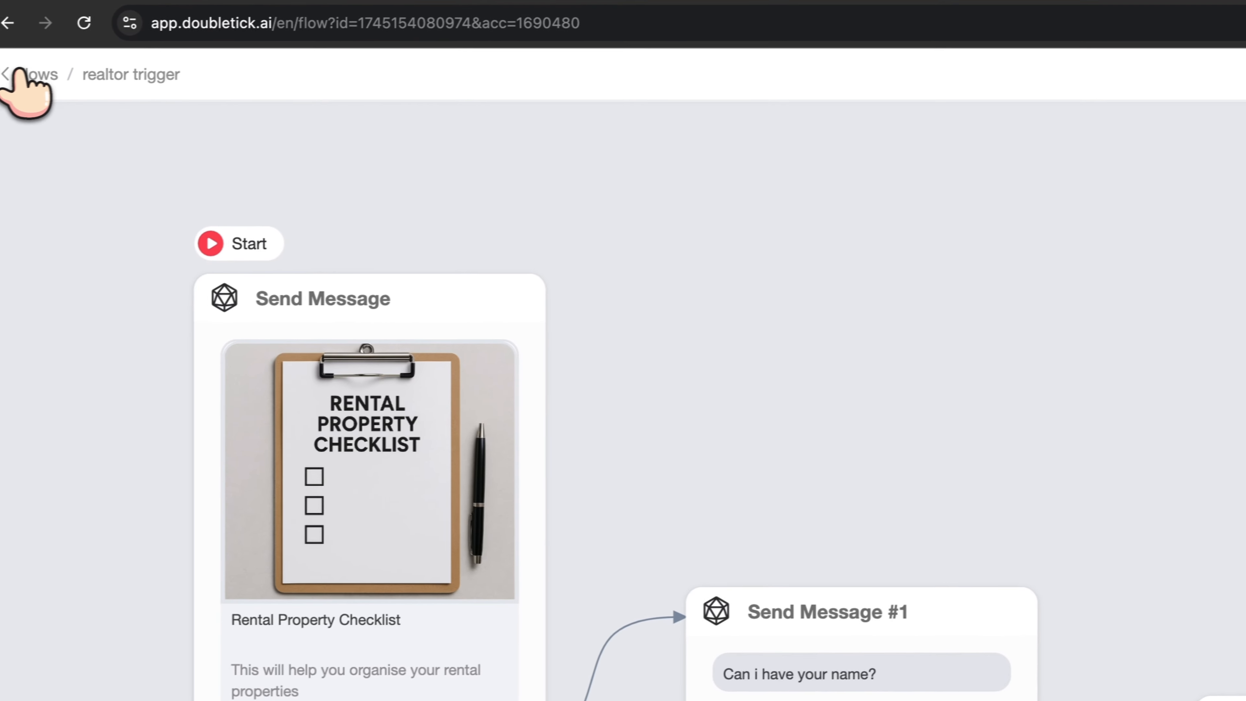
click(20, 71)
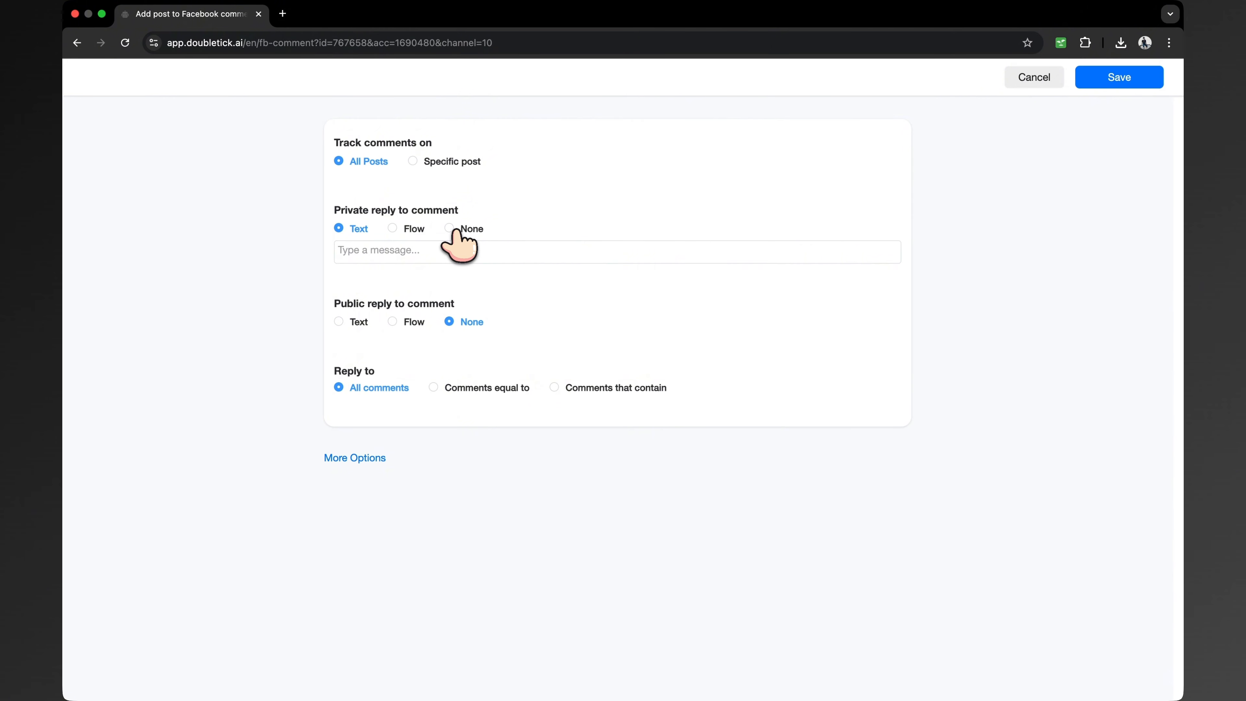
Set the private reply to run the realtor trigger flow
click(392, 229)
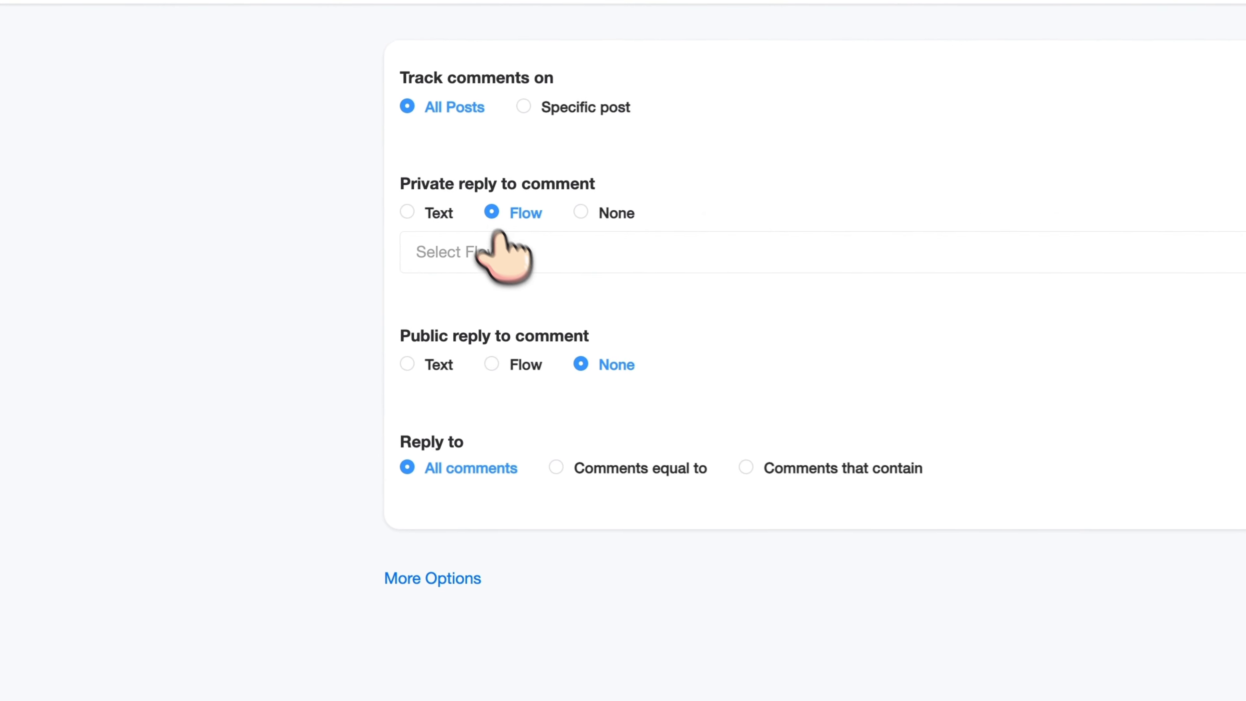
click(510, 259)
click(518, 294)
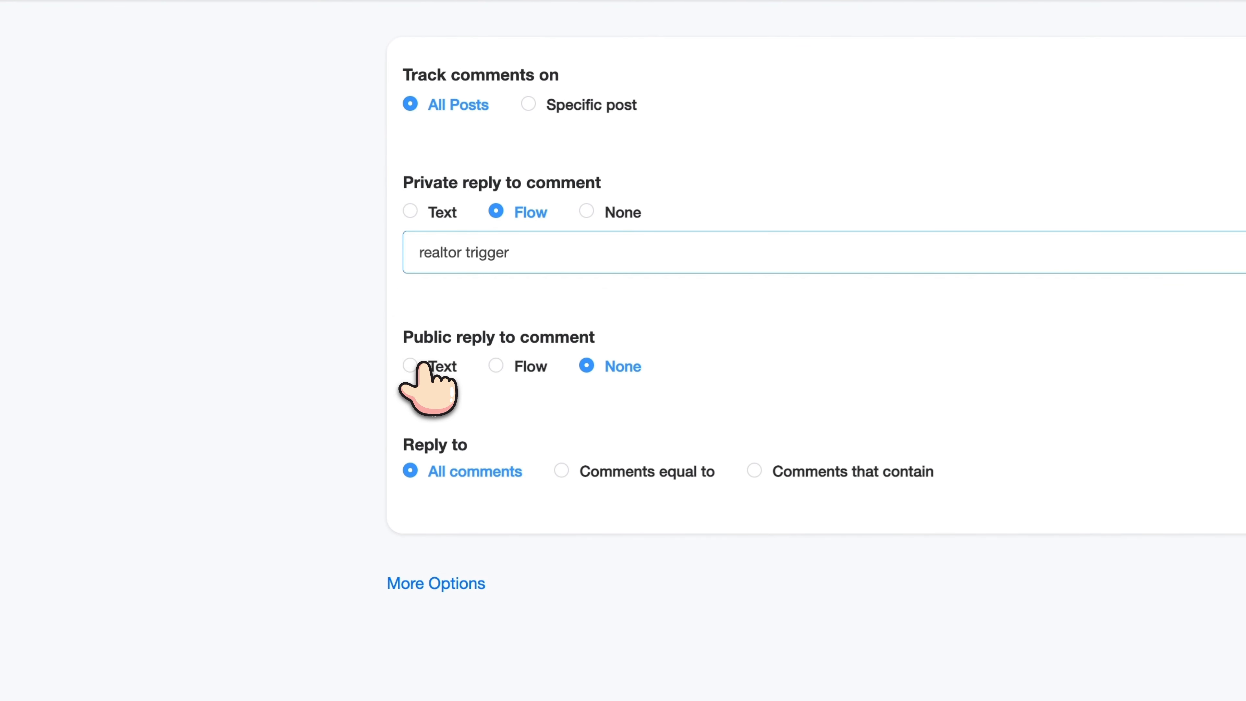
Add two text public replies: 'Sending right now!' and 'Check Dm!'
click(442, 367)
click(475, 409)
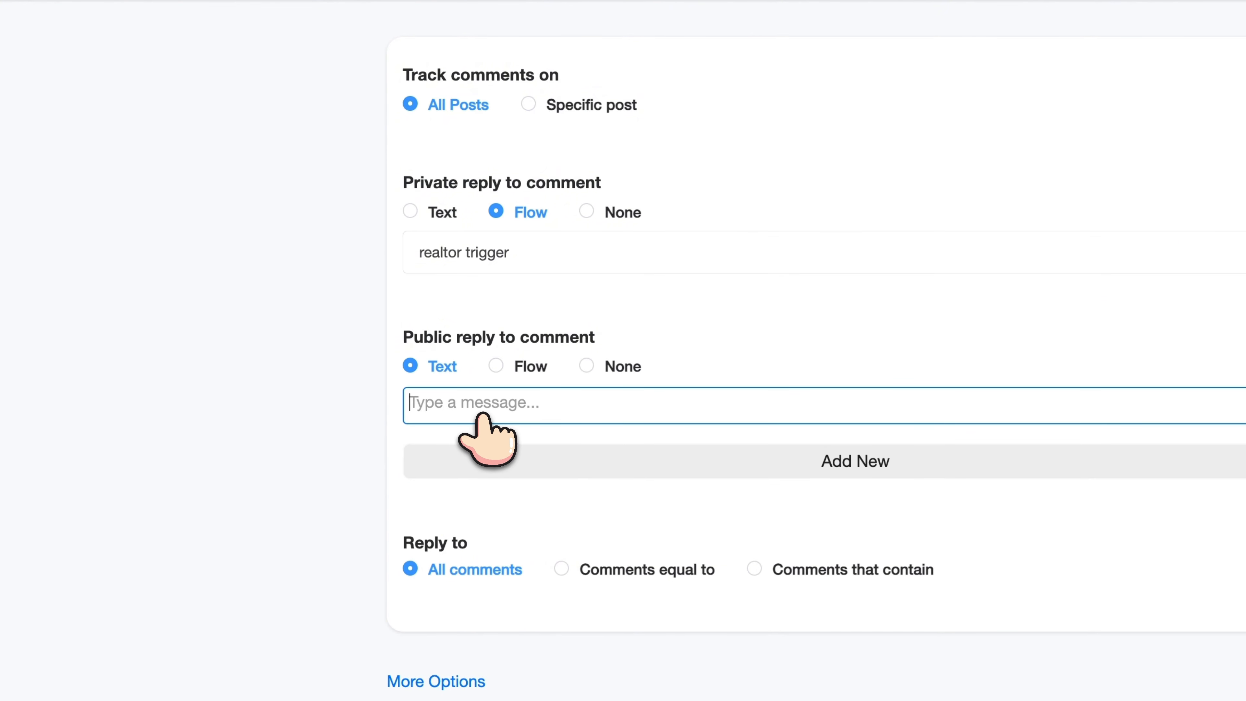
text(Sending right no)
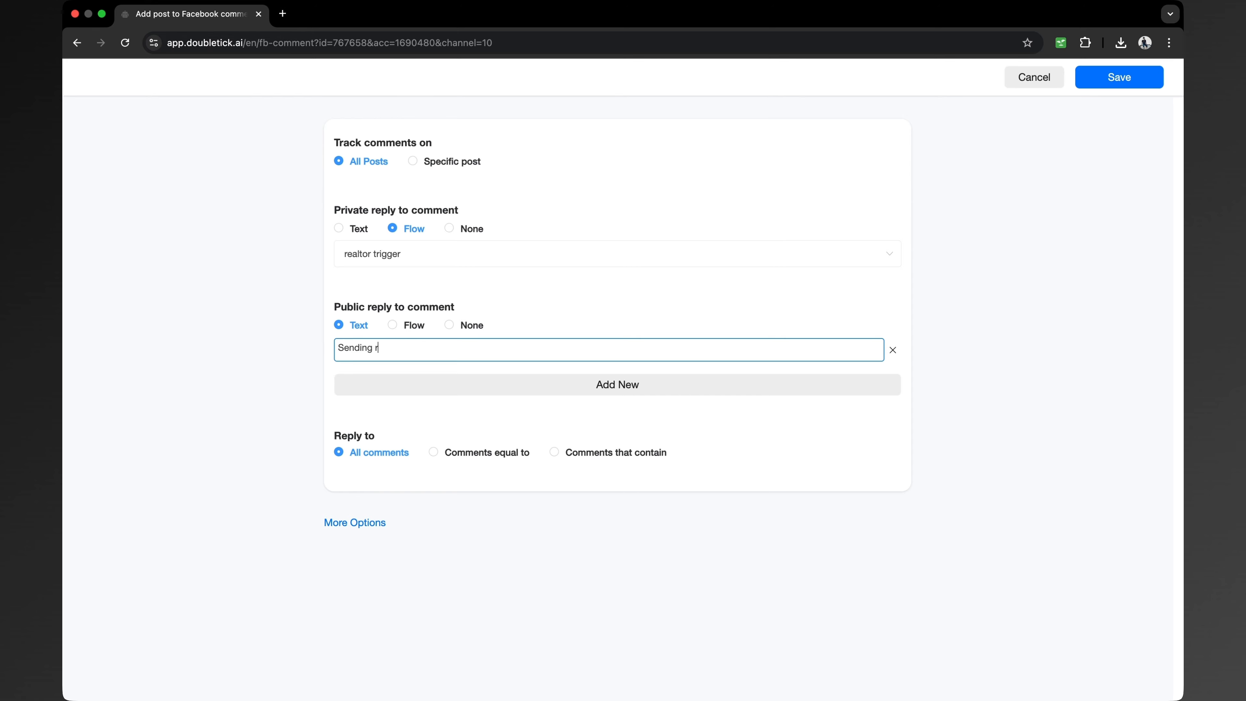
text(w!)
click(412, 384)
click(387, 382)
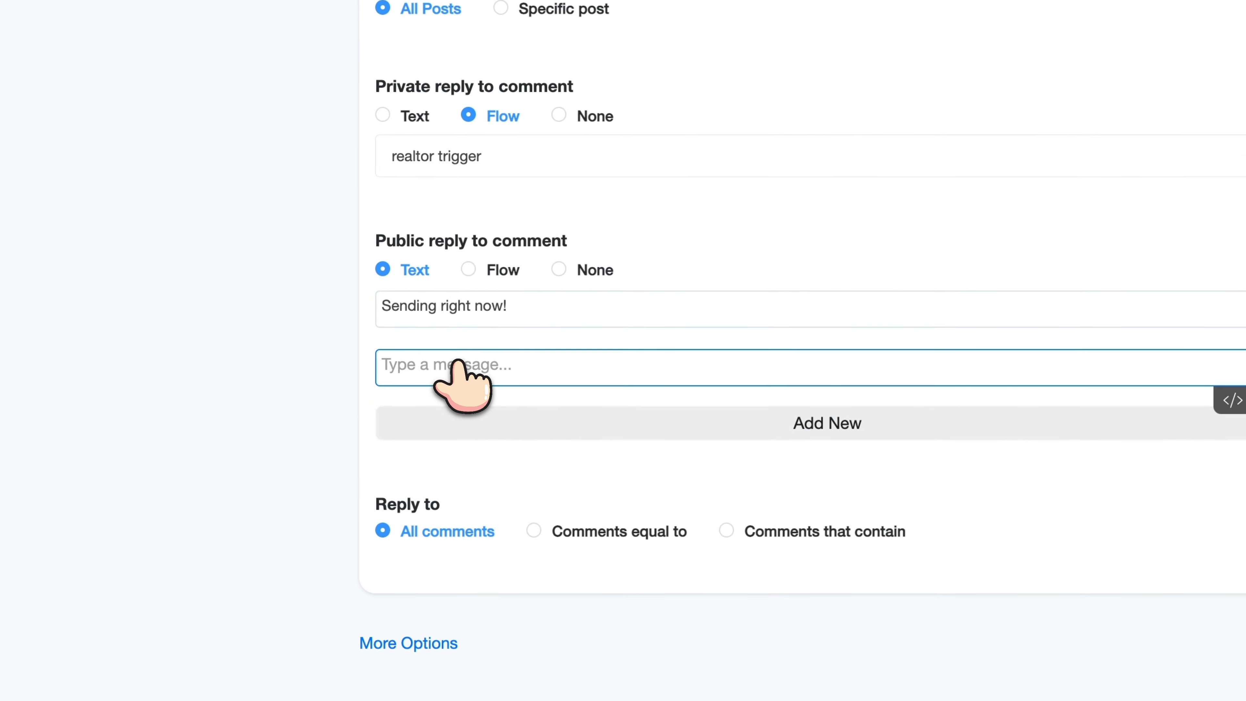
text(ceh)
key(BackSpace)
key(BackSpace)
key(BackSpace)
text(Chee)
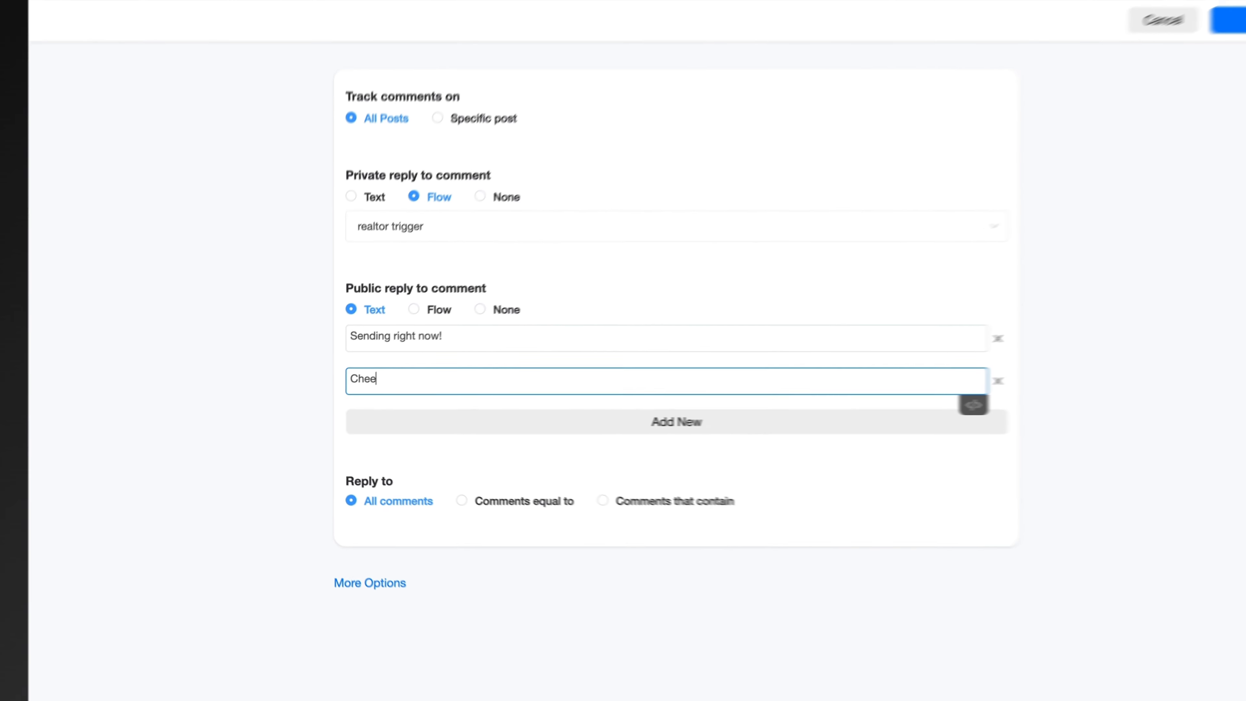
text(k )
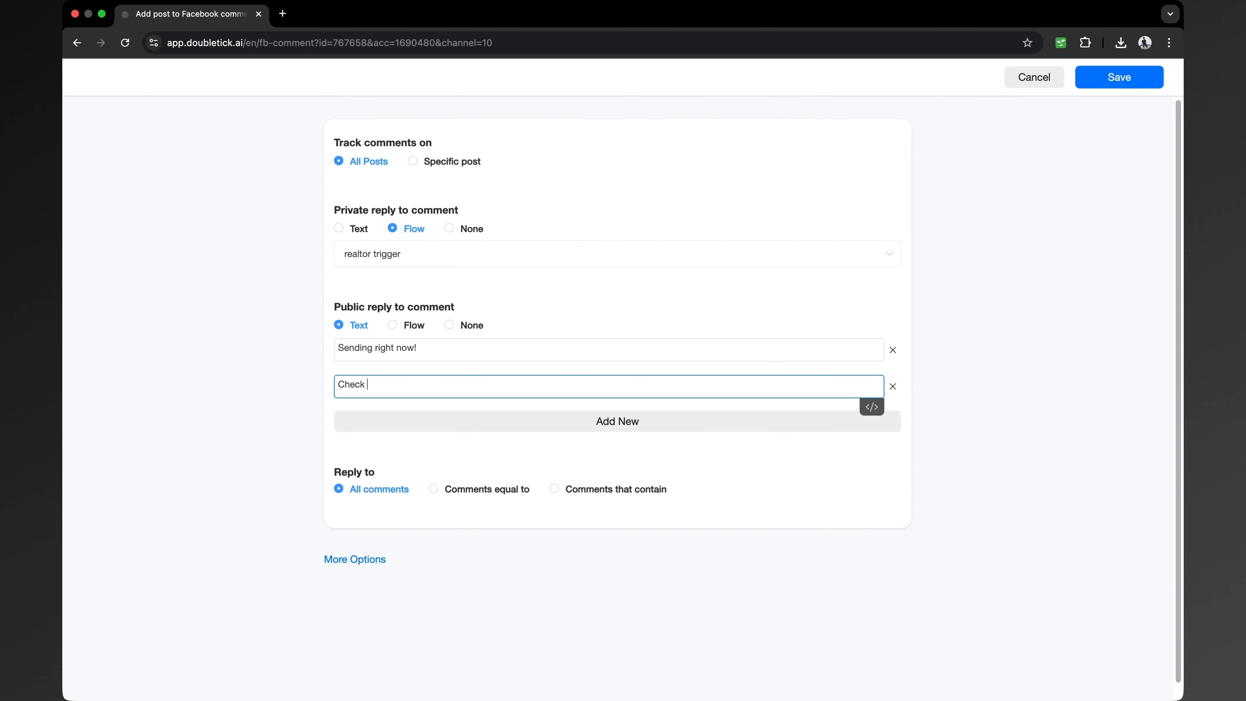
text(Dm!)
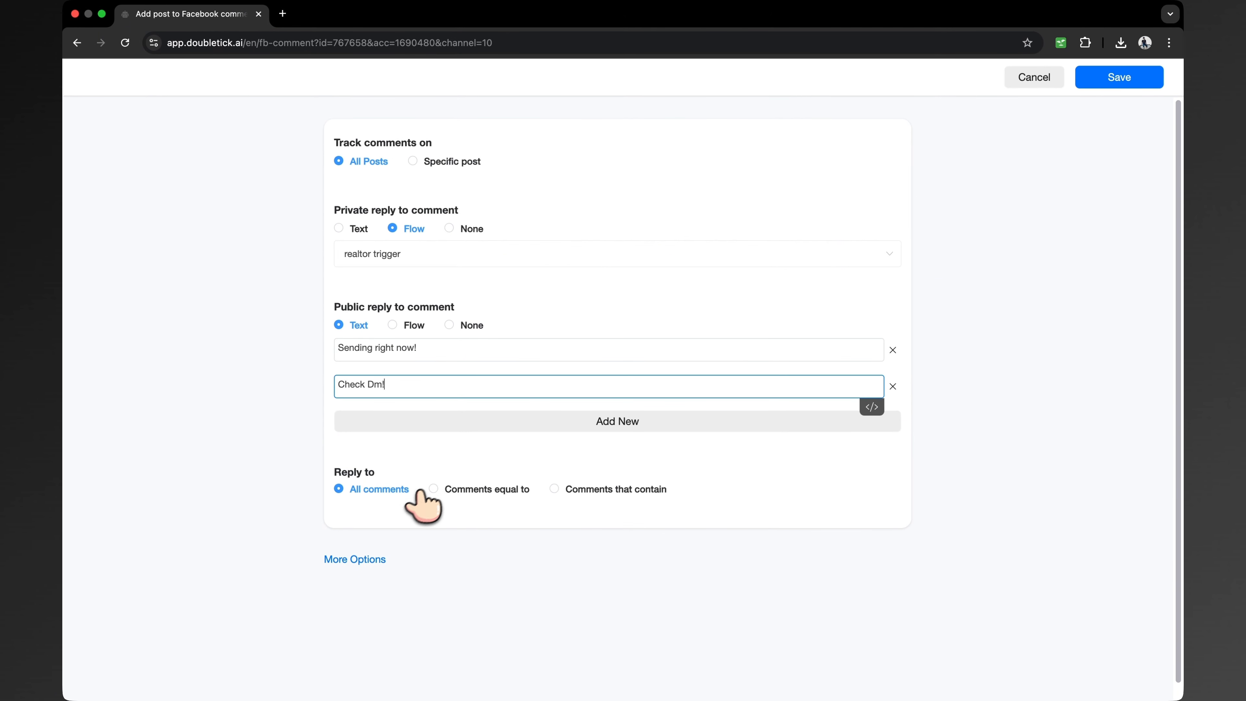
Respond only to comments exactly equal to the keyword 'checklist'
click(433, 488)
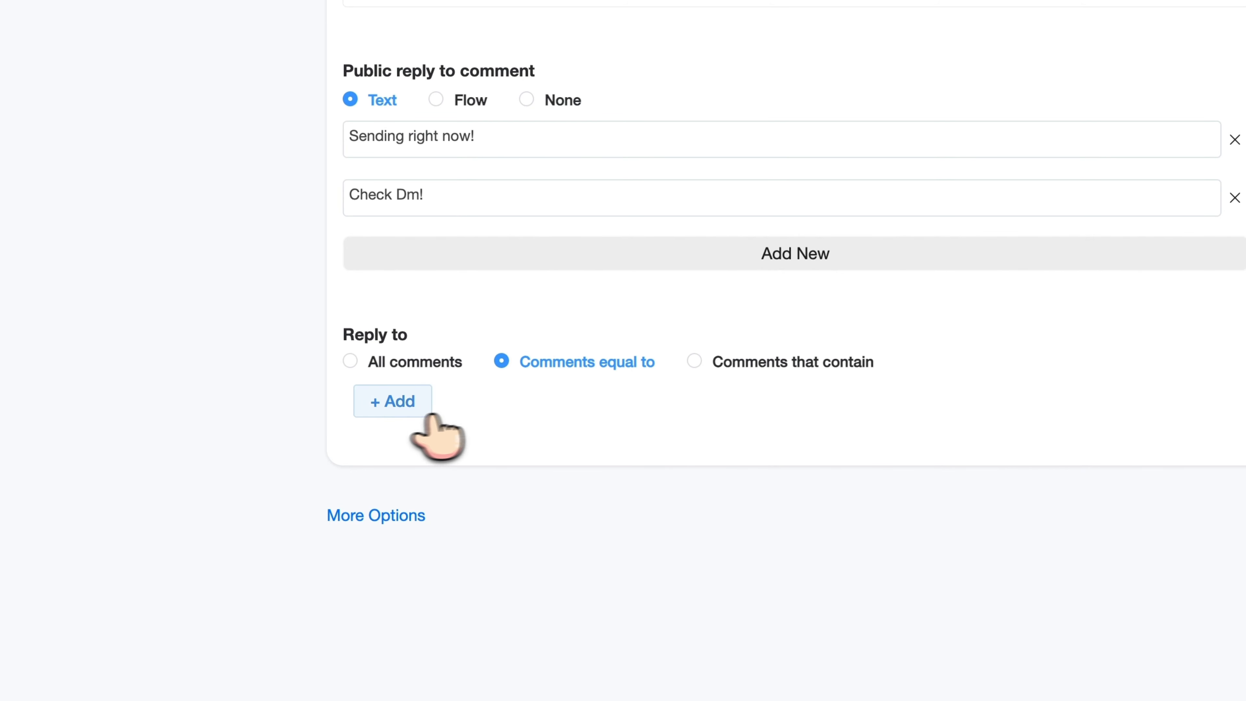
click(430, 413)
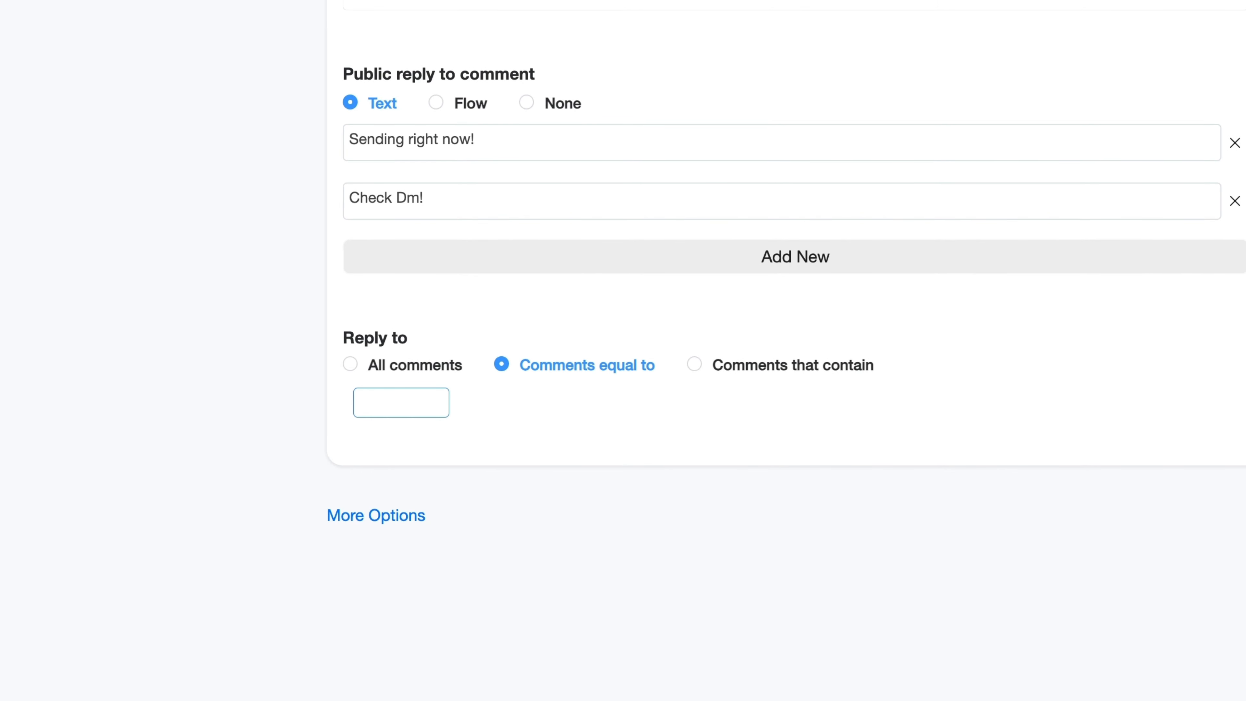
text(Cheekd)
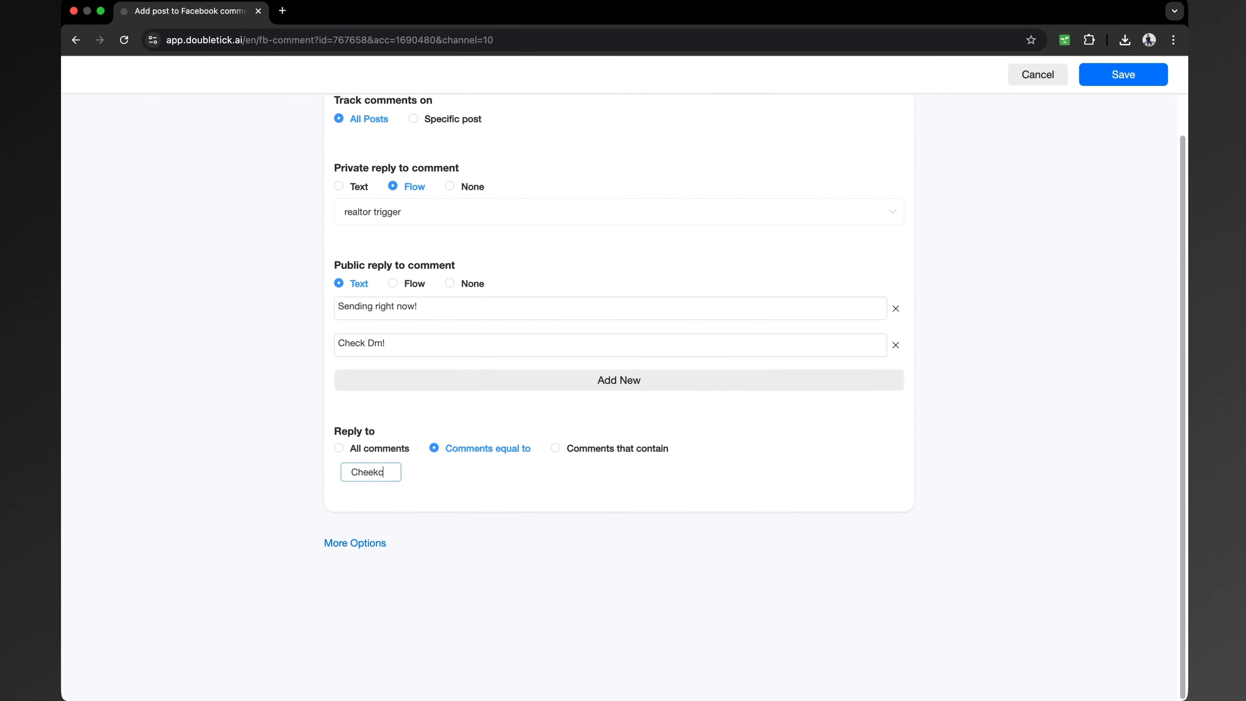
key(BackSpace)
key(BackSpace)
key(BackSpace)
text(cklist)
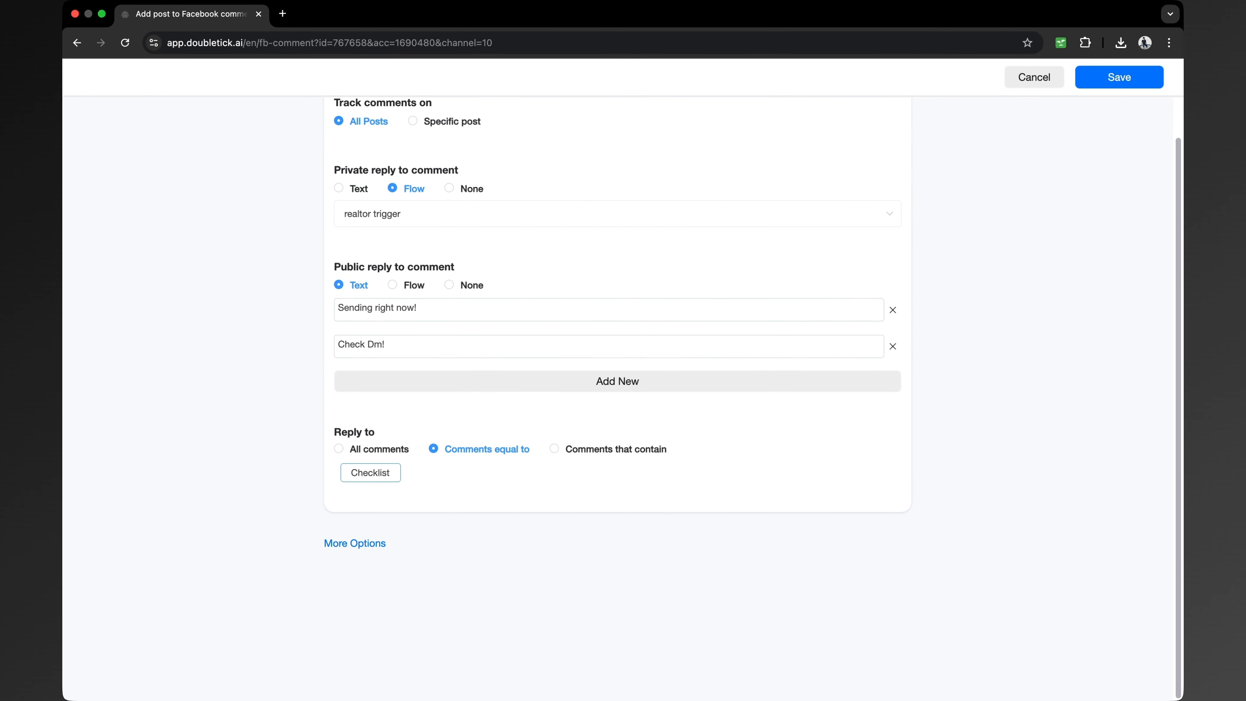
key(Return)
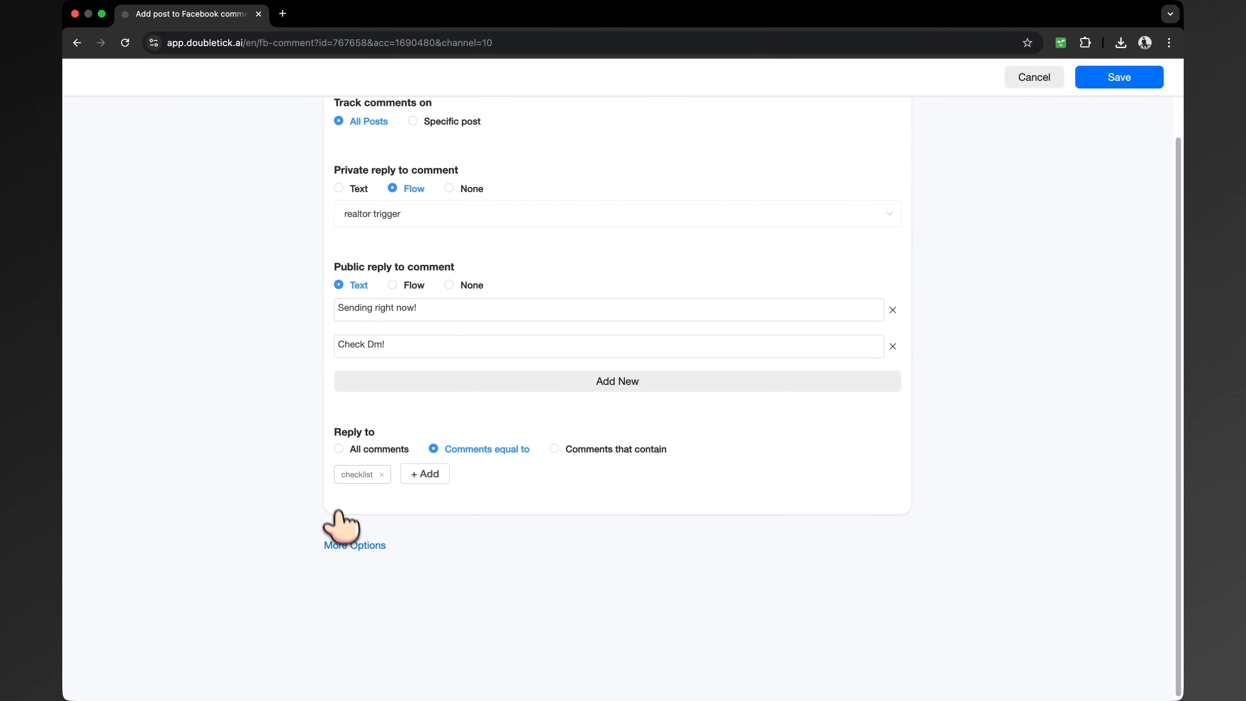
click(355, 545)
scroll(363, 535, down, 6)
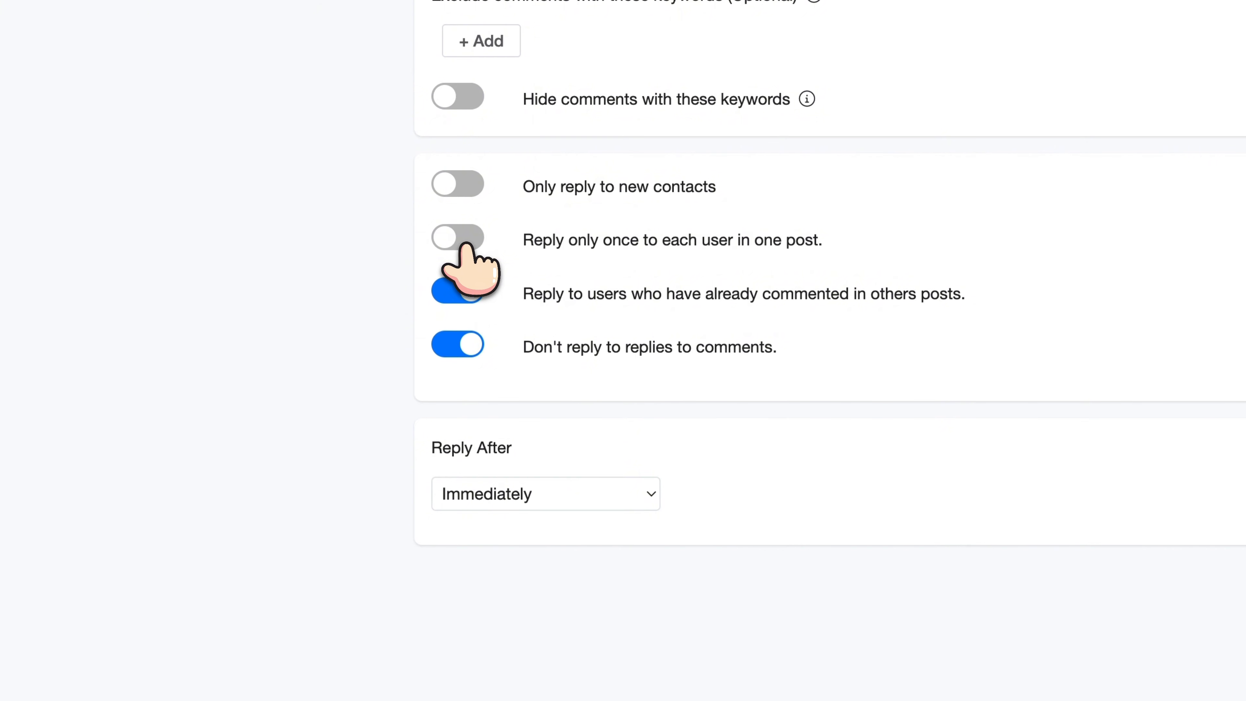
Enable 'Reply only once to each user in one post' and keep Reply After at Immediately
click(464, 243)
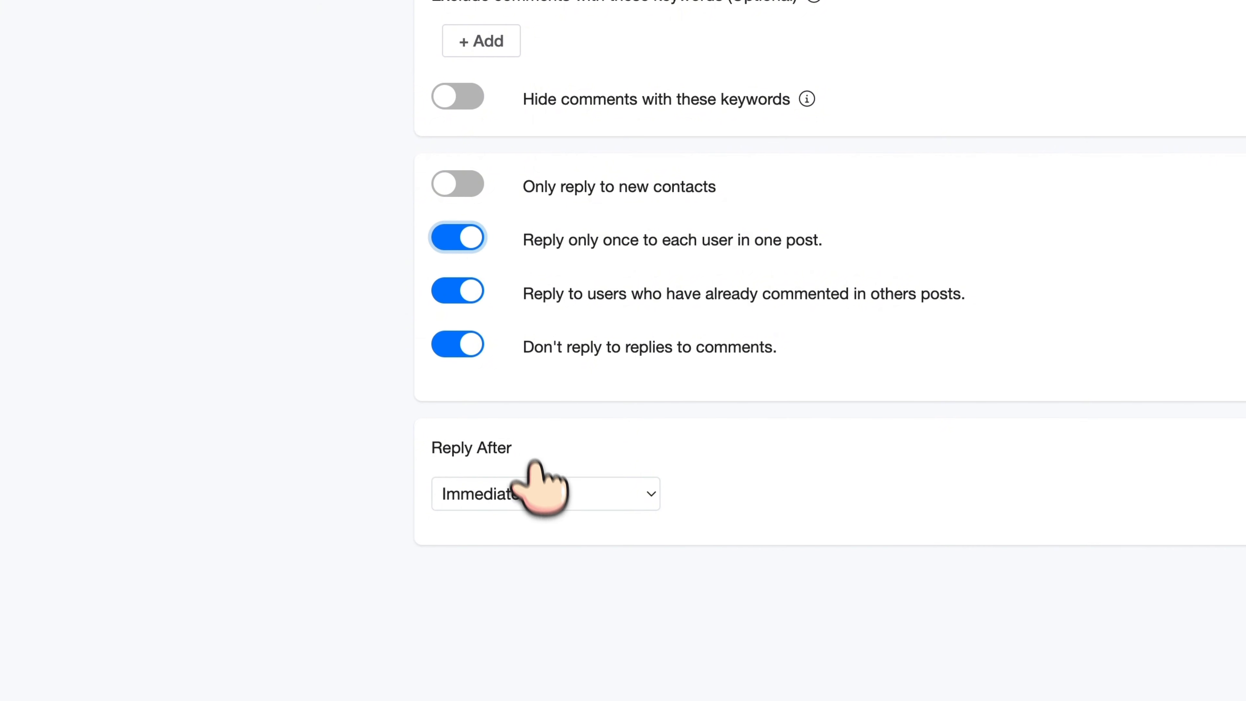
click(539, 493)
click(371, 509)
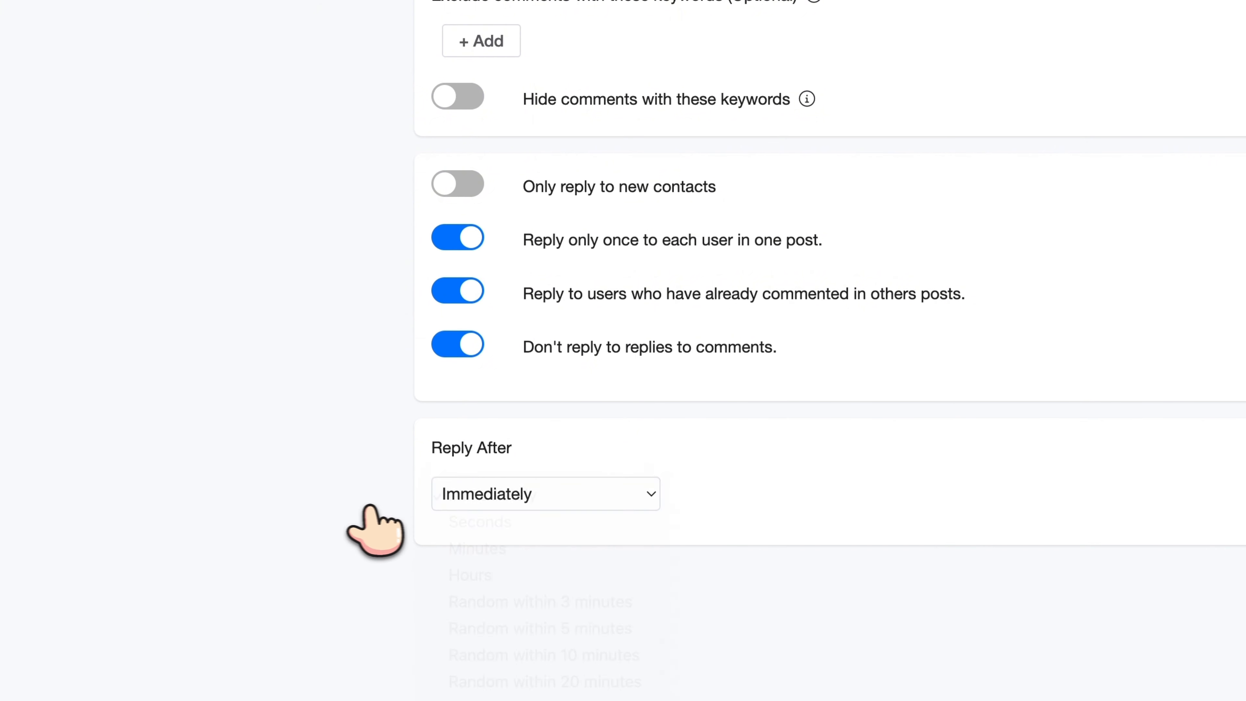
click(478, 498)
click(369, 507)
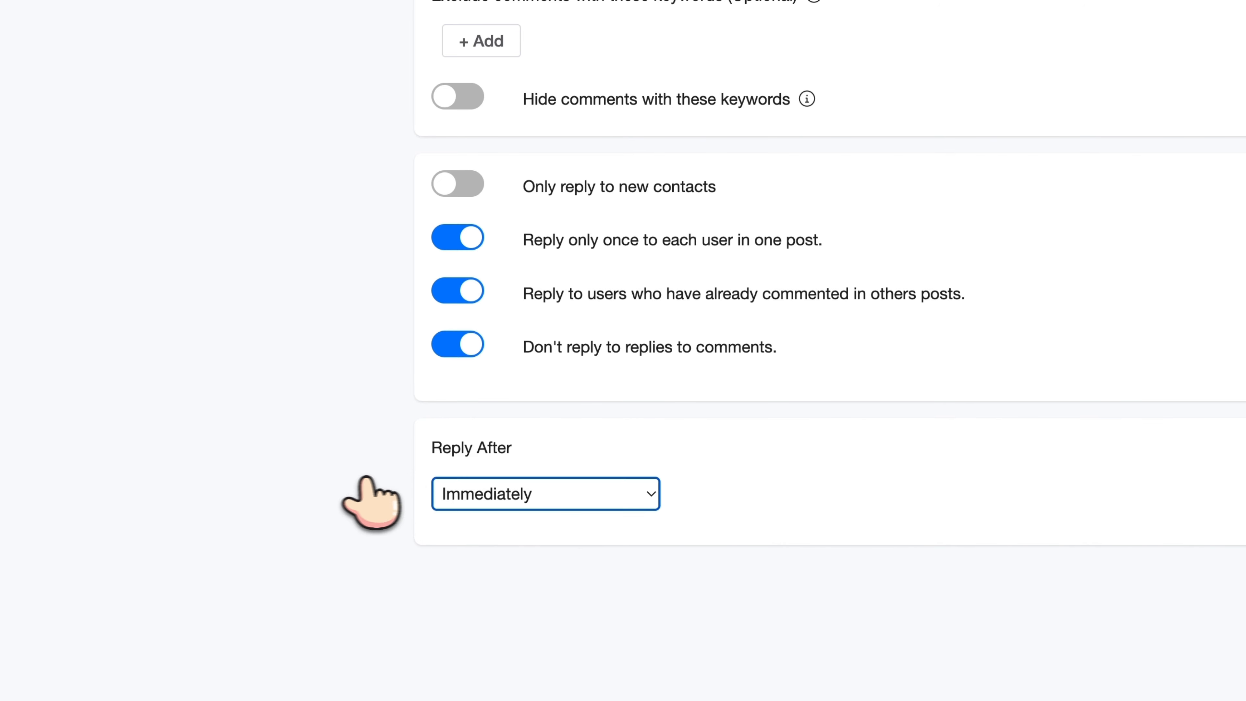
scroll(447, 488, down, 1)
click(520, 454)
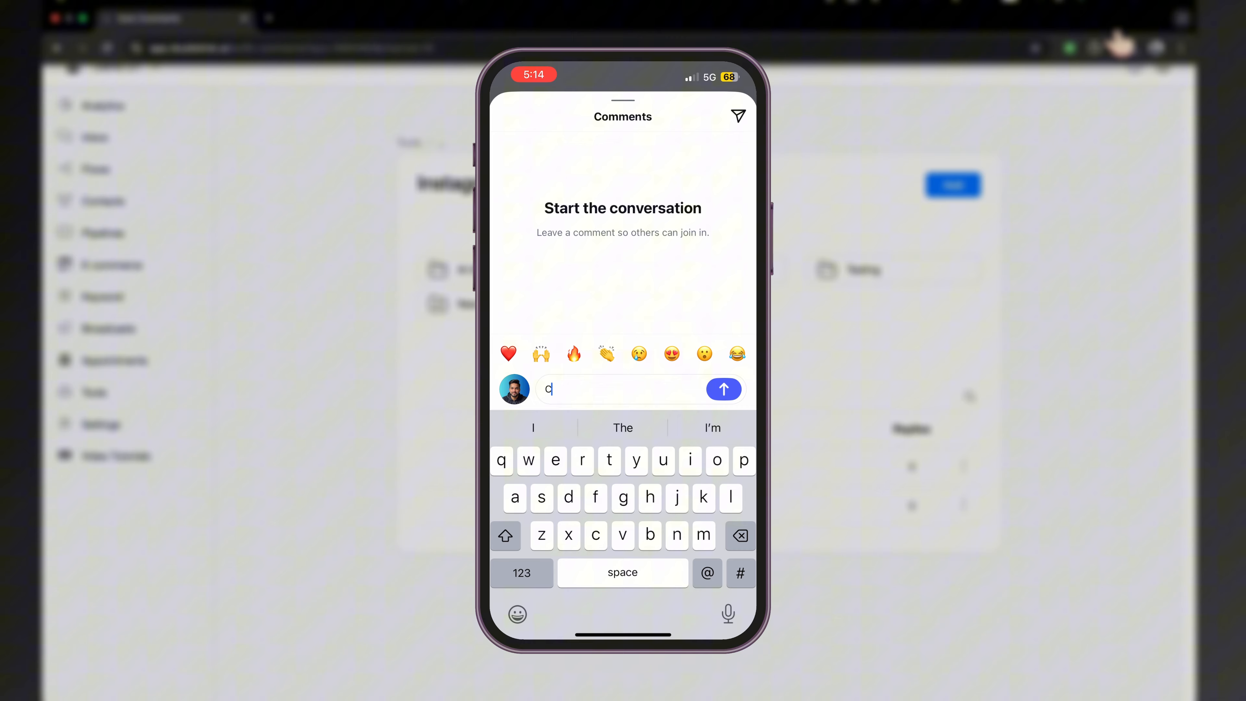
Post the comment 'Checklist' on the demobot.ai Instagram post
text(Checklist)
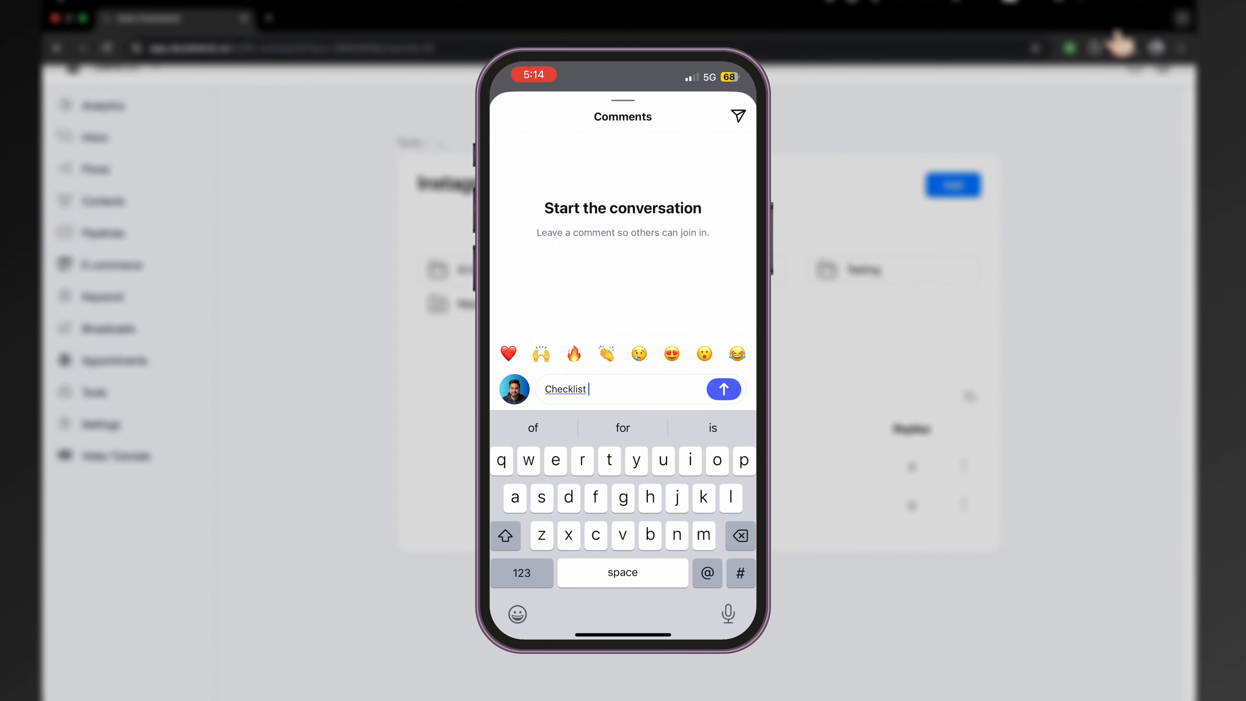
click(724, 389)
drag(623, 116, 622, 620)
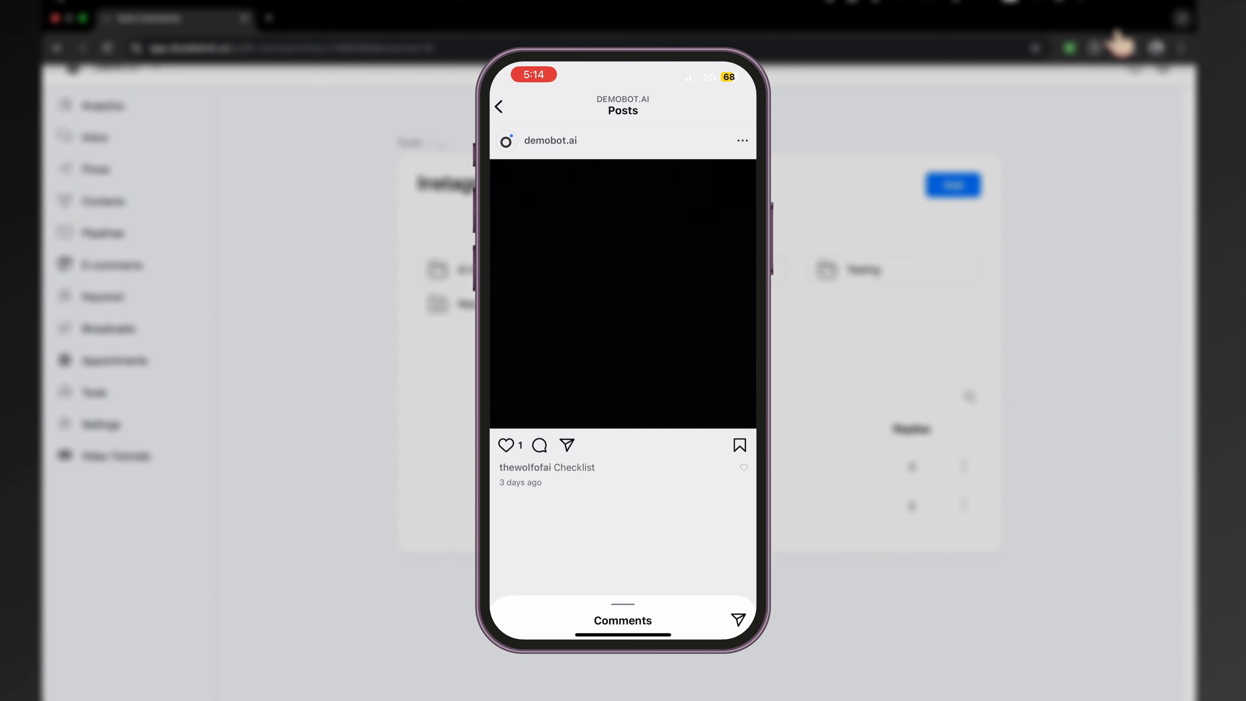
Confirm the Rental Property Checklist DM arrived and the bot's public 'Sending right now!' reply appears
click(498, 107)
drag(623, 294, 623, 432)
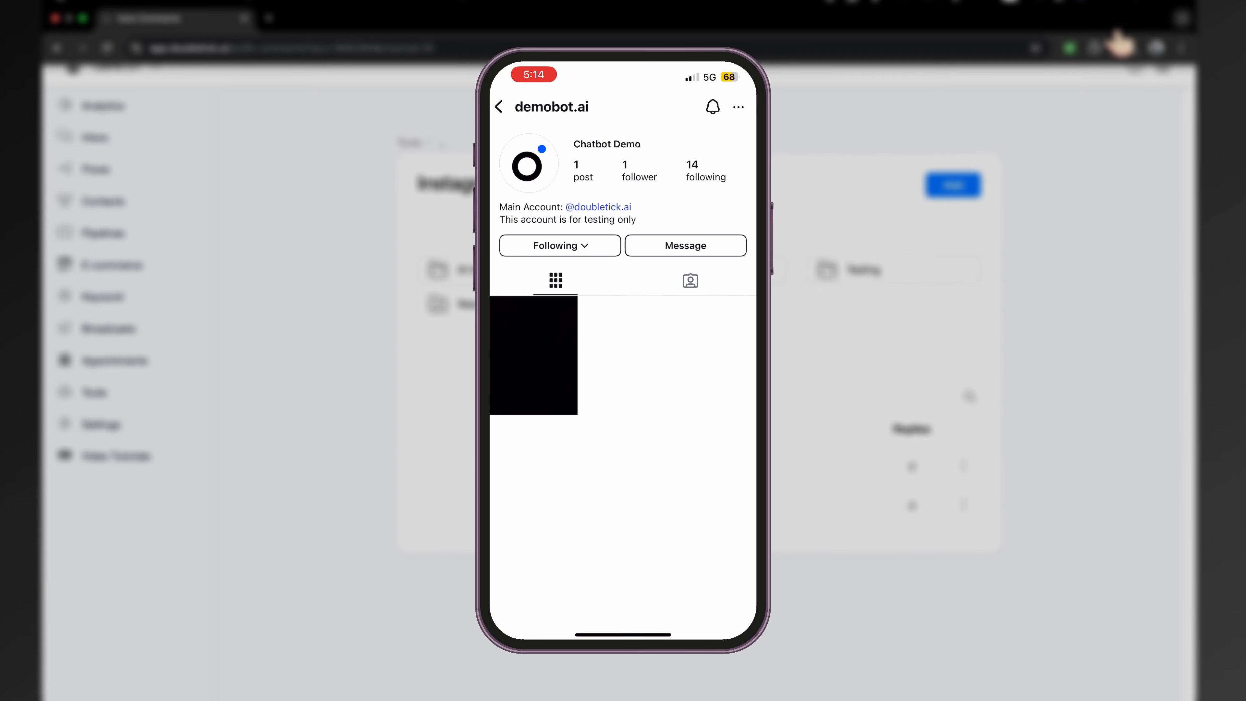
click(603, 106)
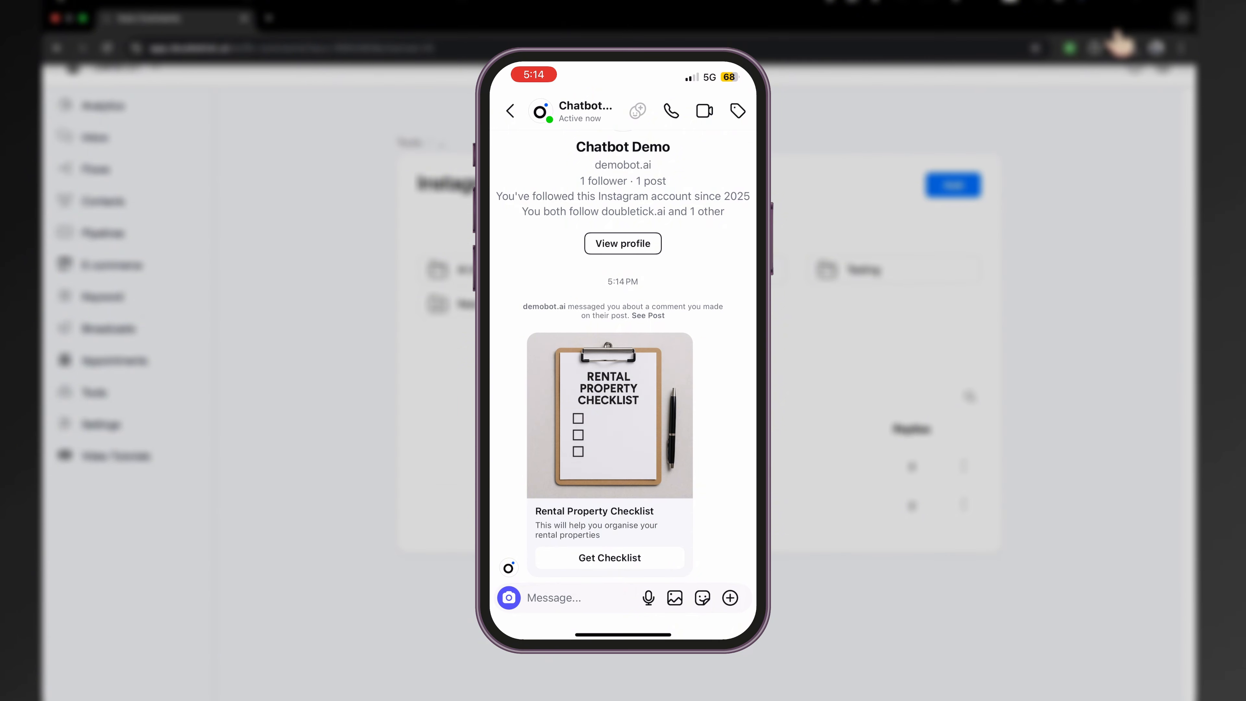
click(648, 316)
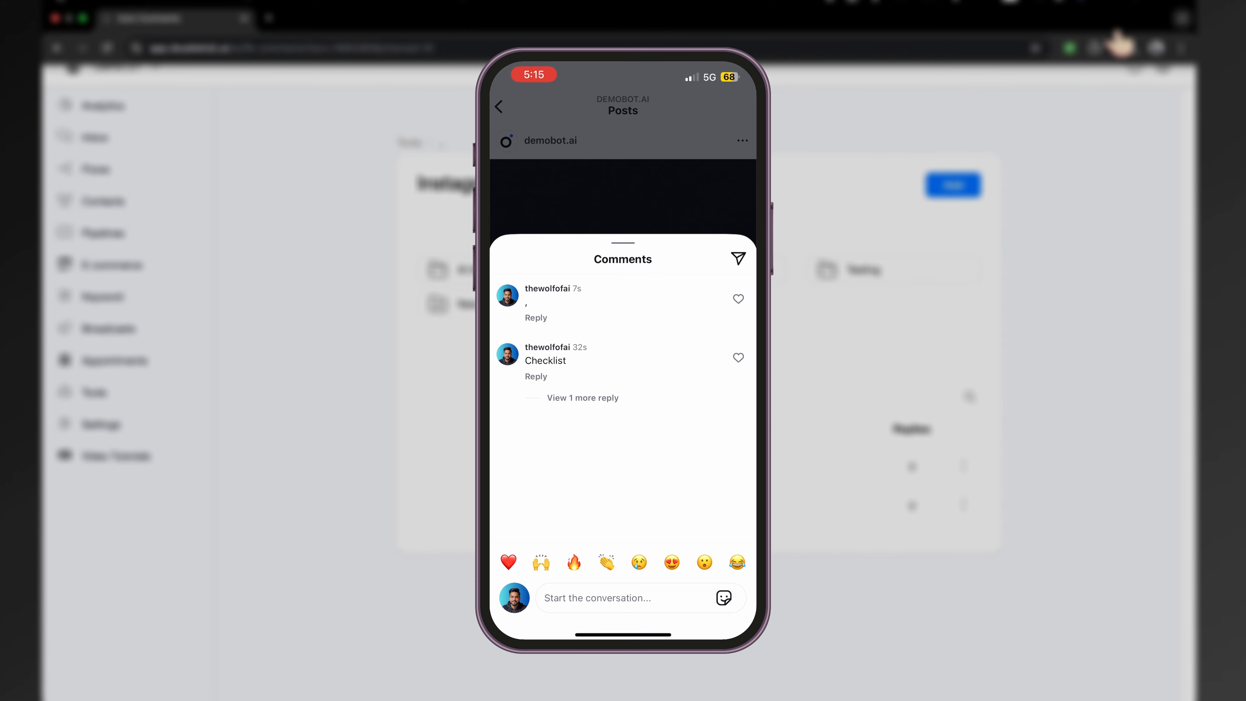
click(583, 398)
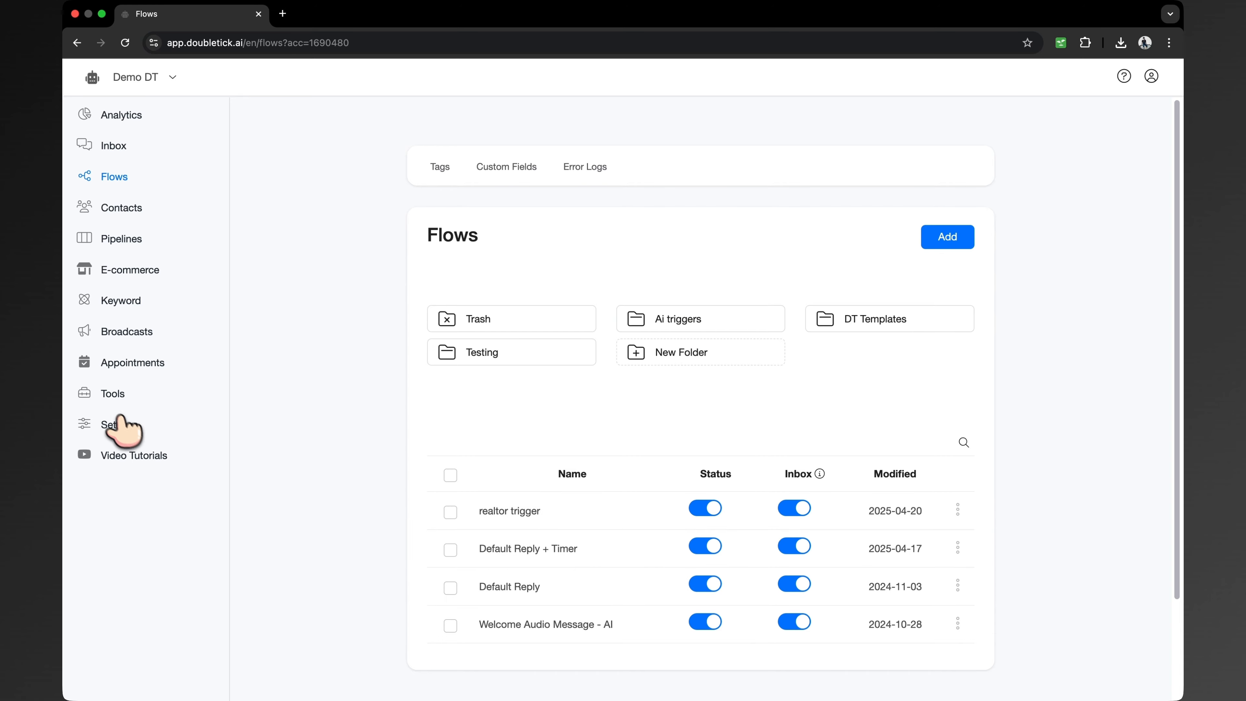
click(107, 393)
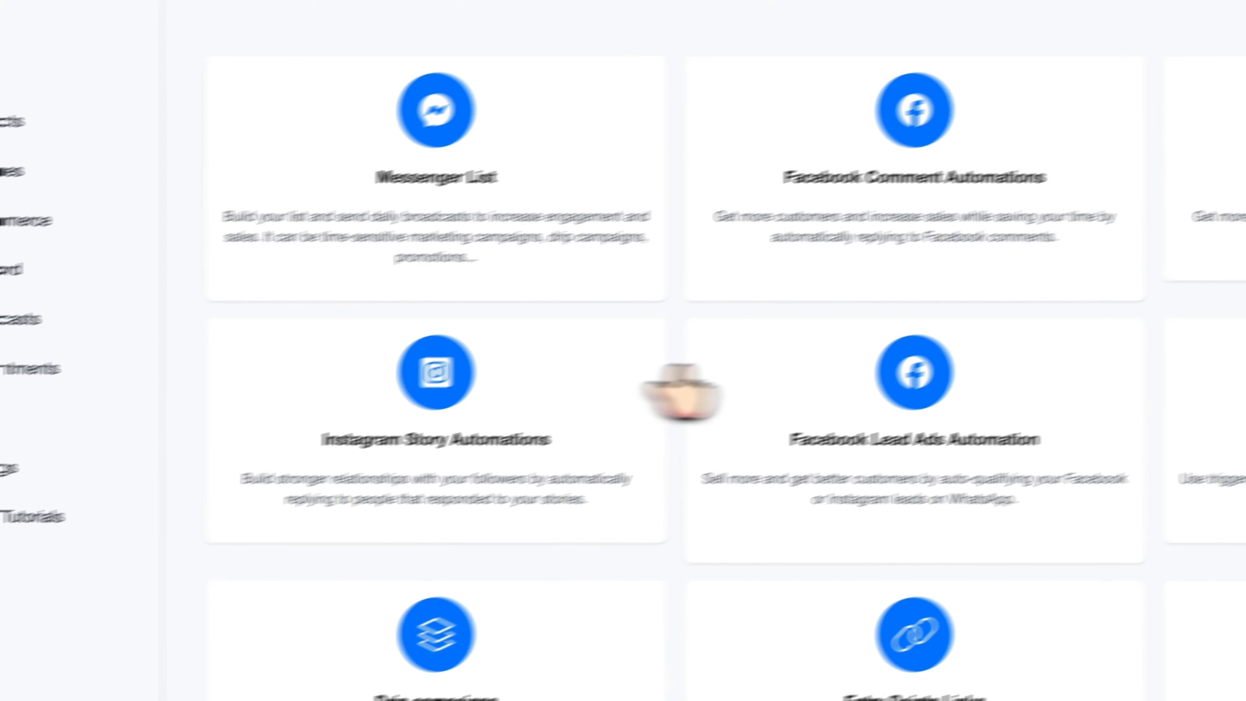
click(331, 441)
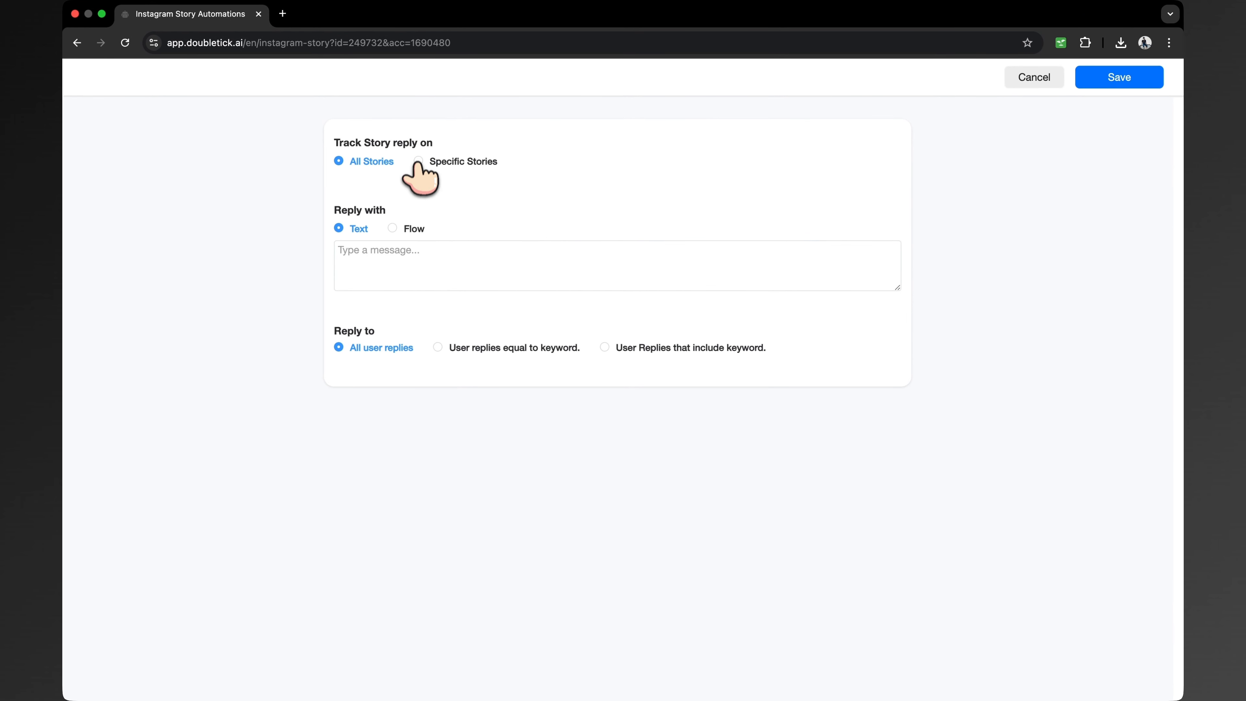
click(391, 228)
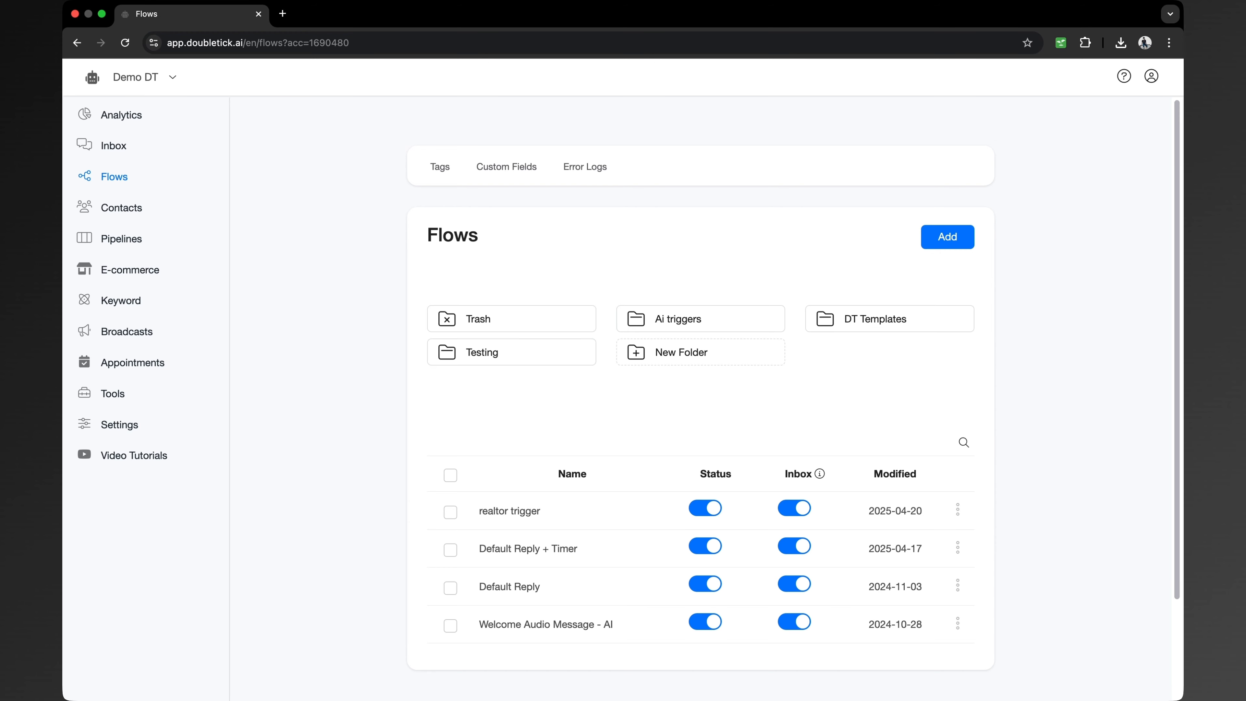
Switch to the E-commerce products list showing Blue Jeans, White Polo and Yellow Polo
click(130, 270)
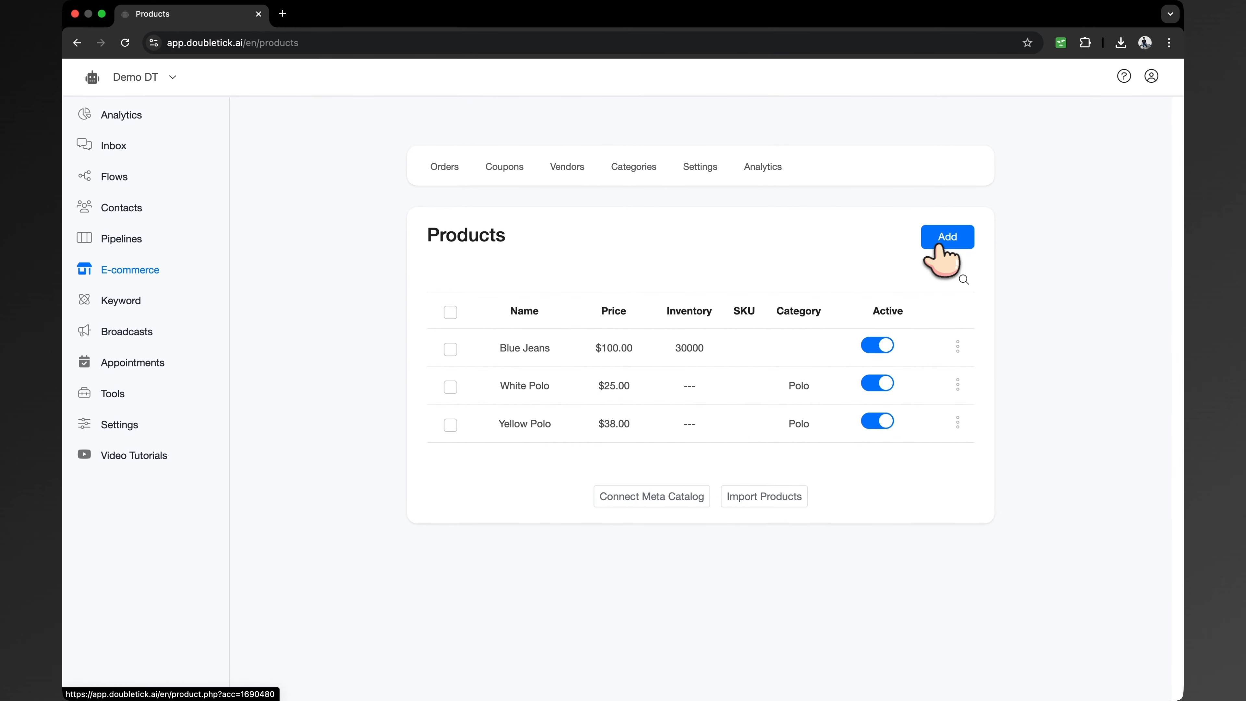
click(946, 236)
scroll(617, 392, down, 3)
click(354, 643)
scroll(373, 491, down, 7)
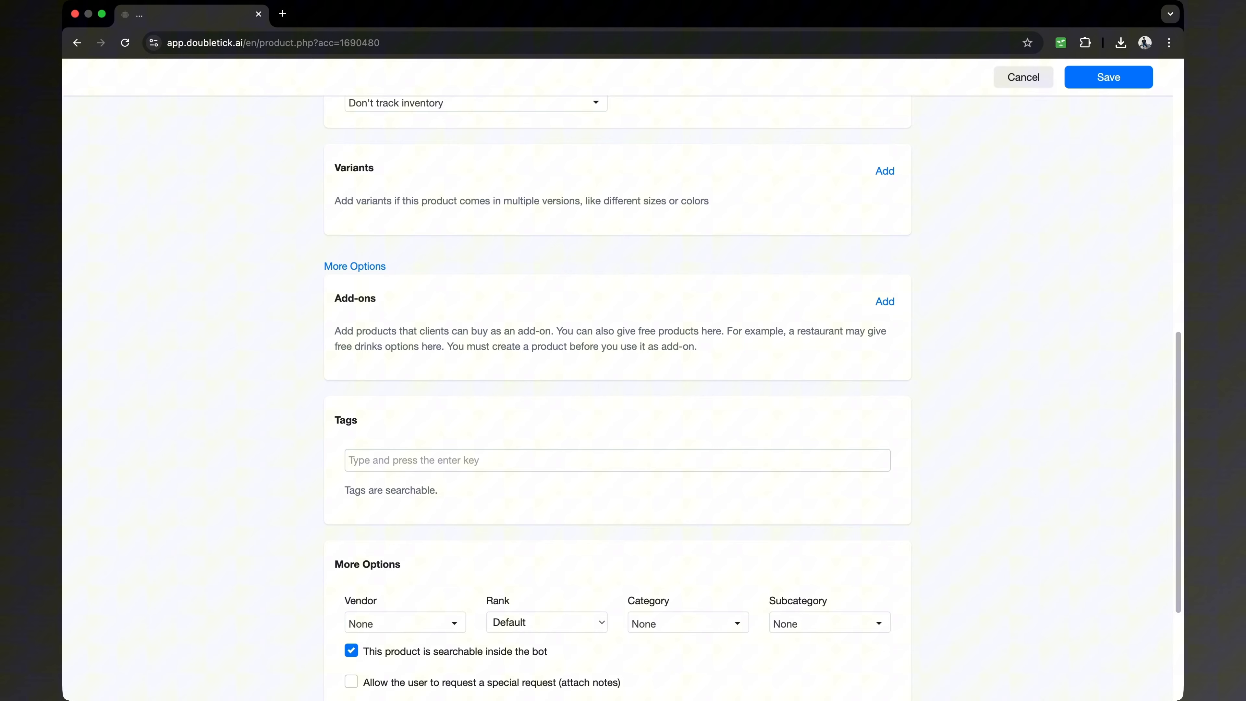
scroll(381, 479, down, 3)
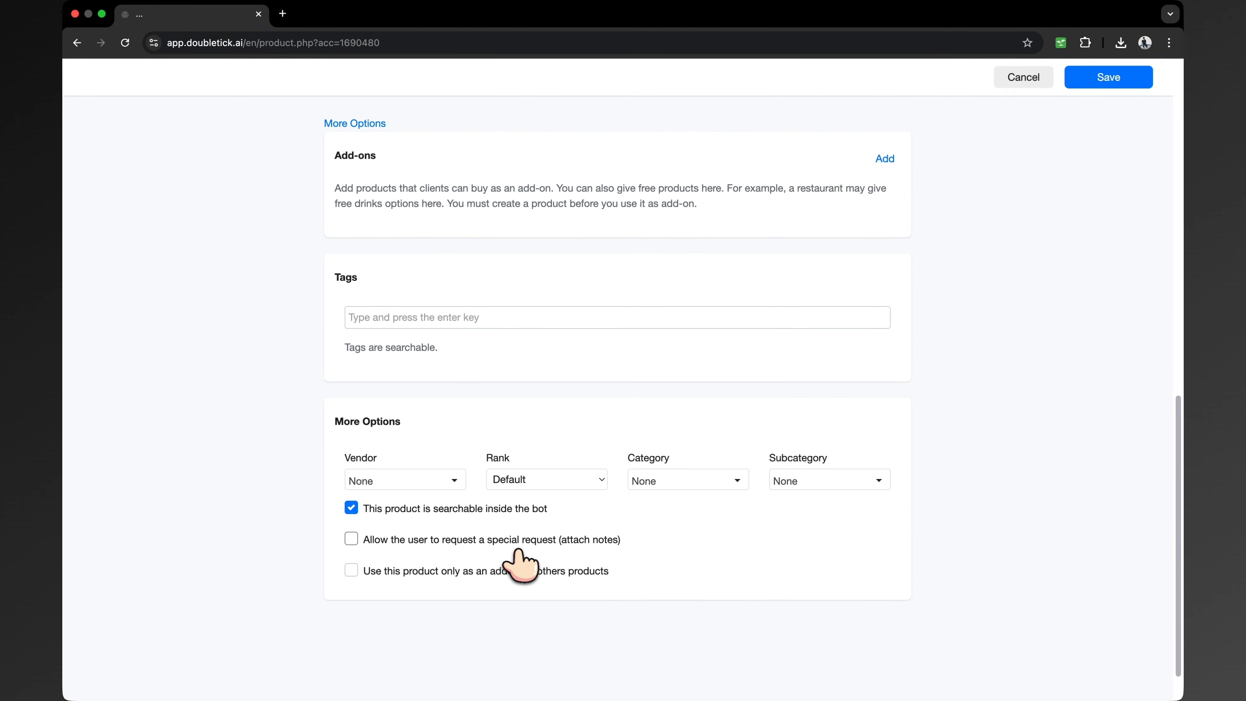
click(1079, 78)
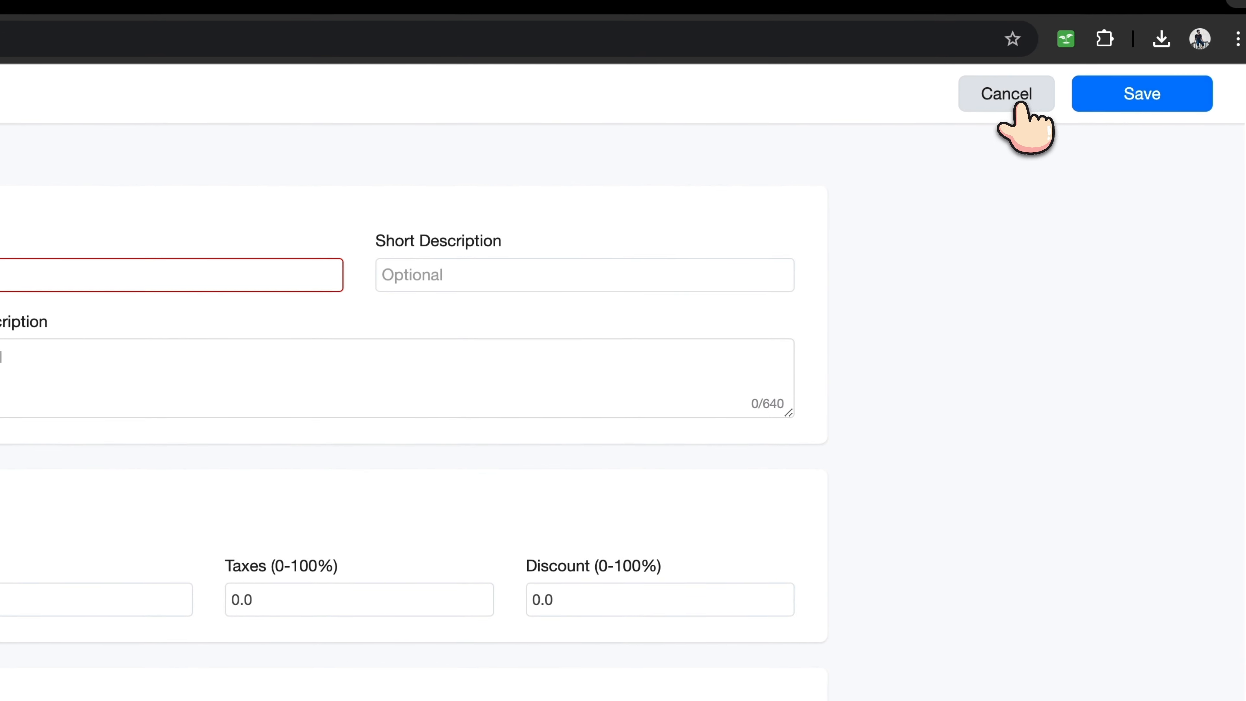
click(1023, 78)
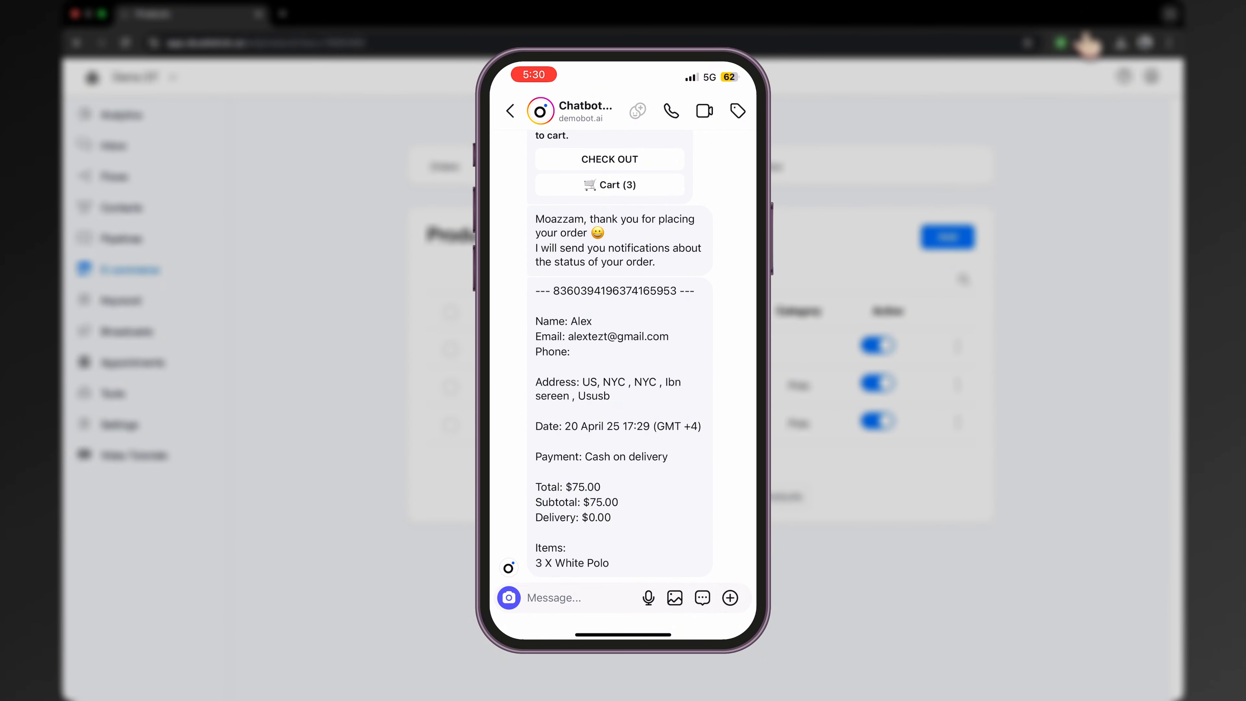
Return to the Flows list with realtor trigger, Default Reply + Timer and the other flows
click(115, 176)
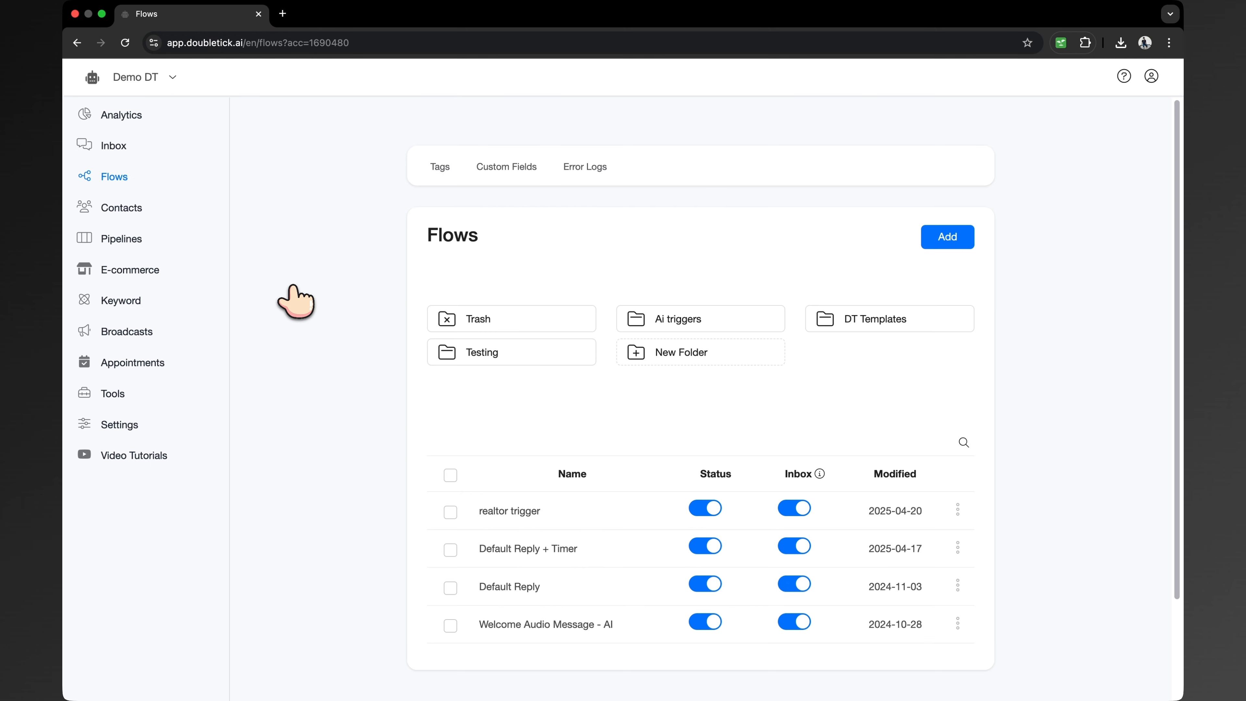